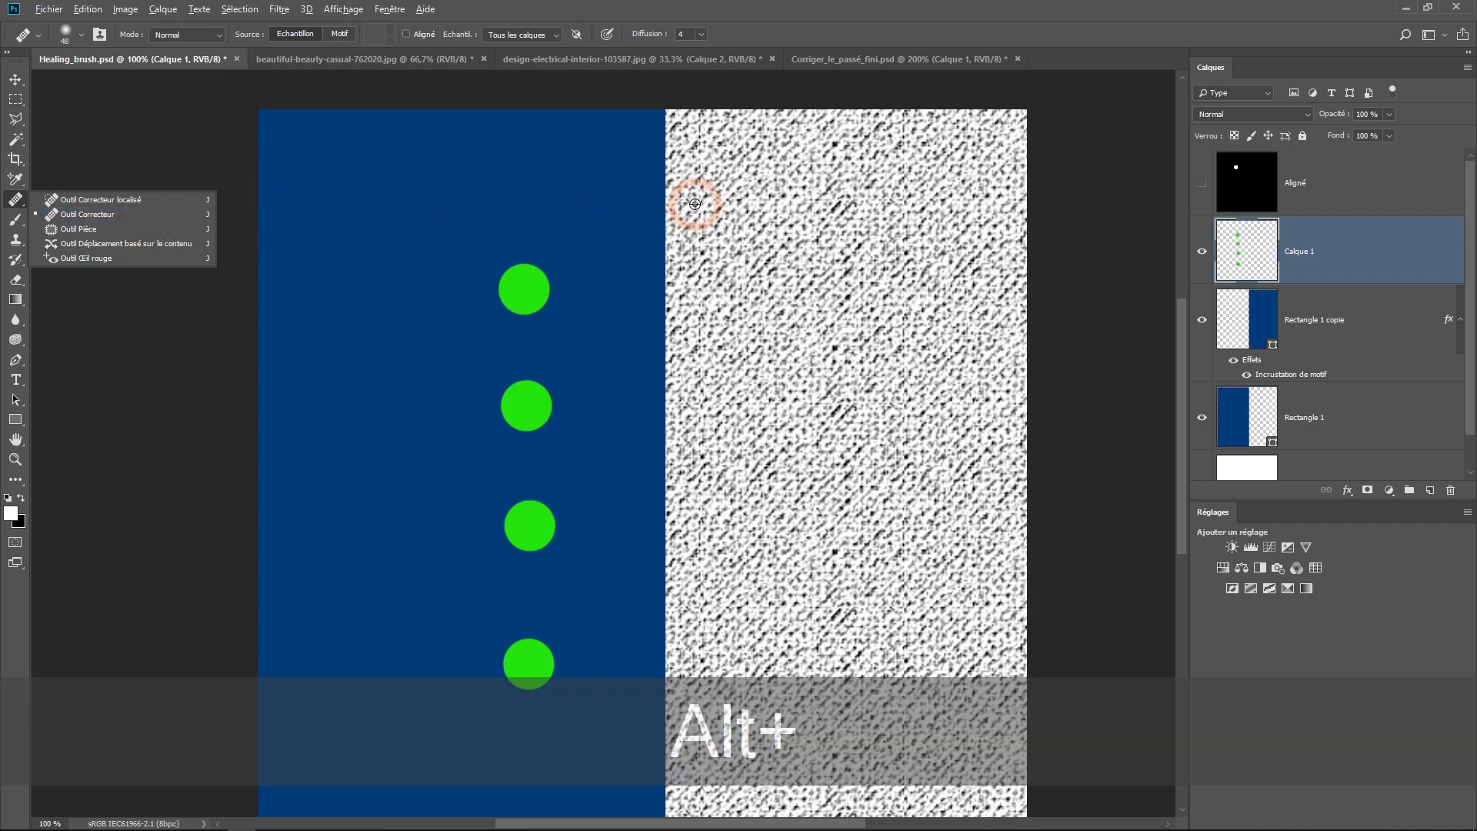
Step: Try a healing stroke on the blue area with the Healing Brush source set to Motif, and undo it
{"action": "left_click", "coordinate": [845, 209], "text": "alt"}
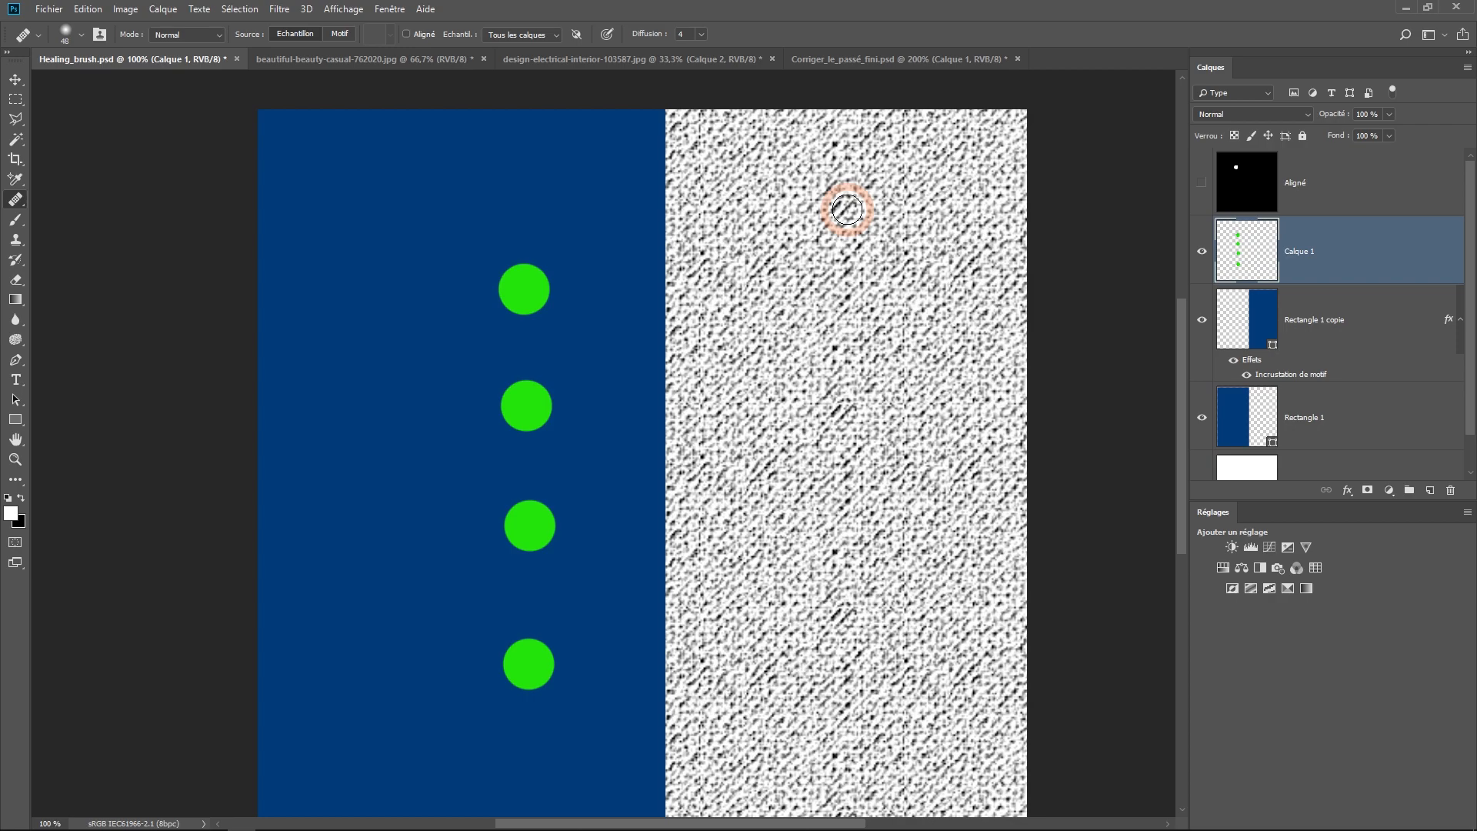
{"action": "left_click", "coordinate": [341, 34]}
{"action": "mouse_move", "coordinate": [419, 171]}
{"action": "left_mouse_down"}
{"action": "mouse_move", "coordinate": [346, 366]}
{"action": "mouse_move", "coordinate": [353, 397]}
{"action": "left_mouse_up"}
{"action": "key", "text": "ctrl+z"}
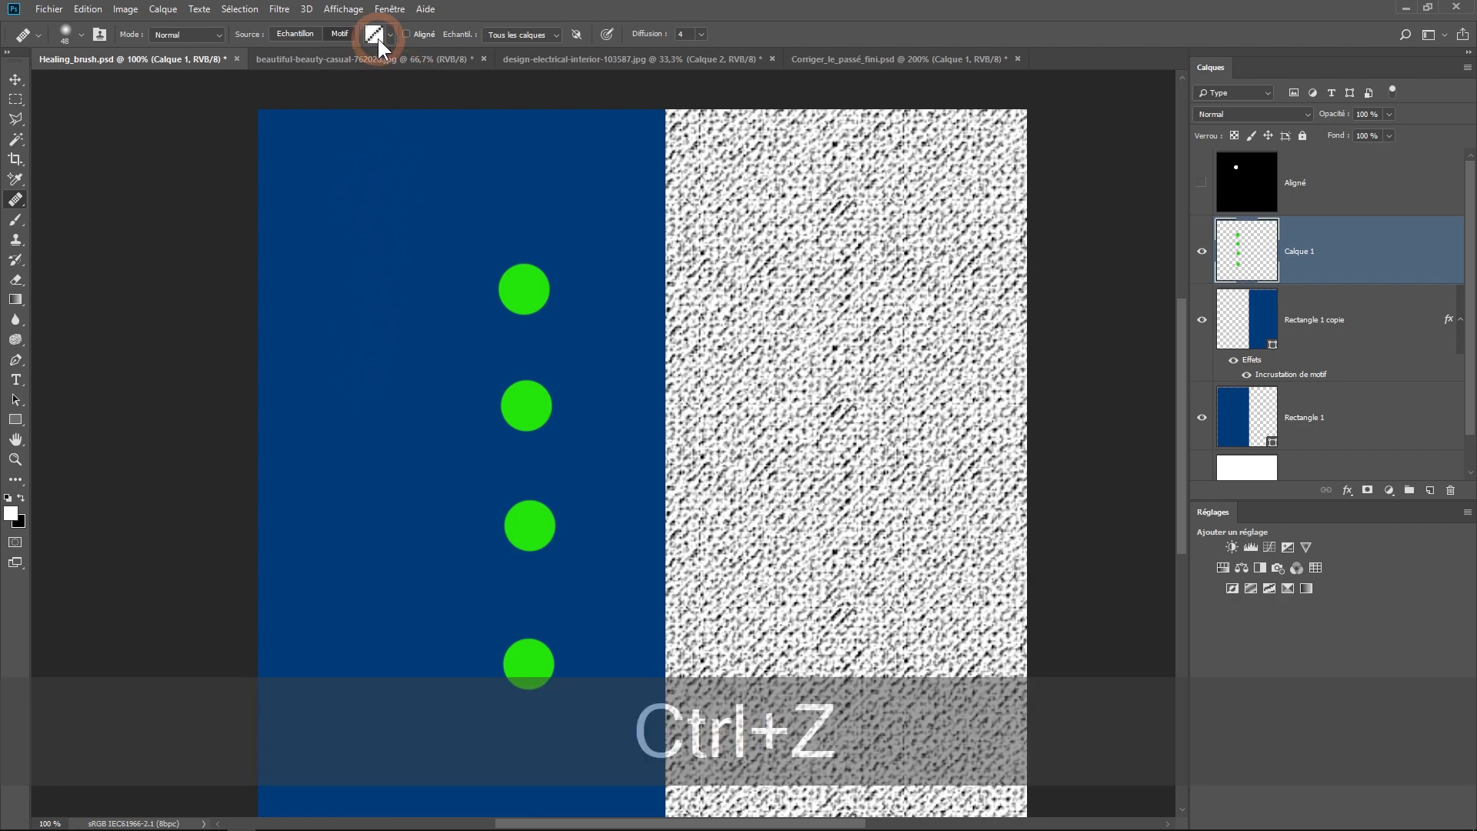
Step: Set the Healing Brush source to Échantillon and sample the upper part of the textured area
{"action": "left_click", "coordinate": [296, 33]}
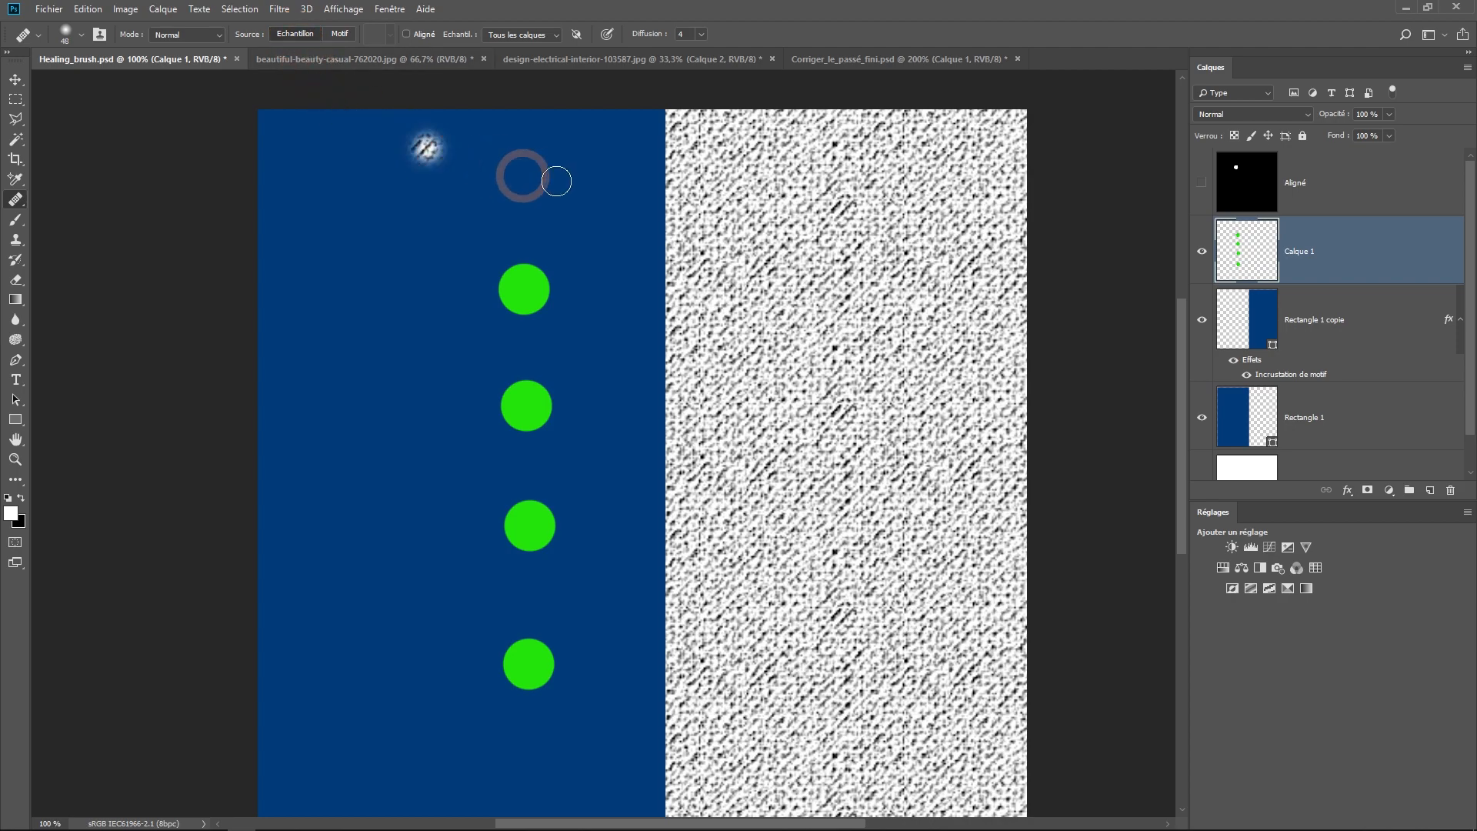
{"action": "left_click", "coordinate": [849, 206], "text": "alt"}
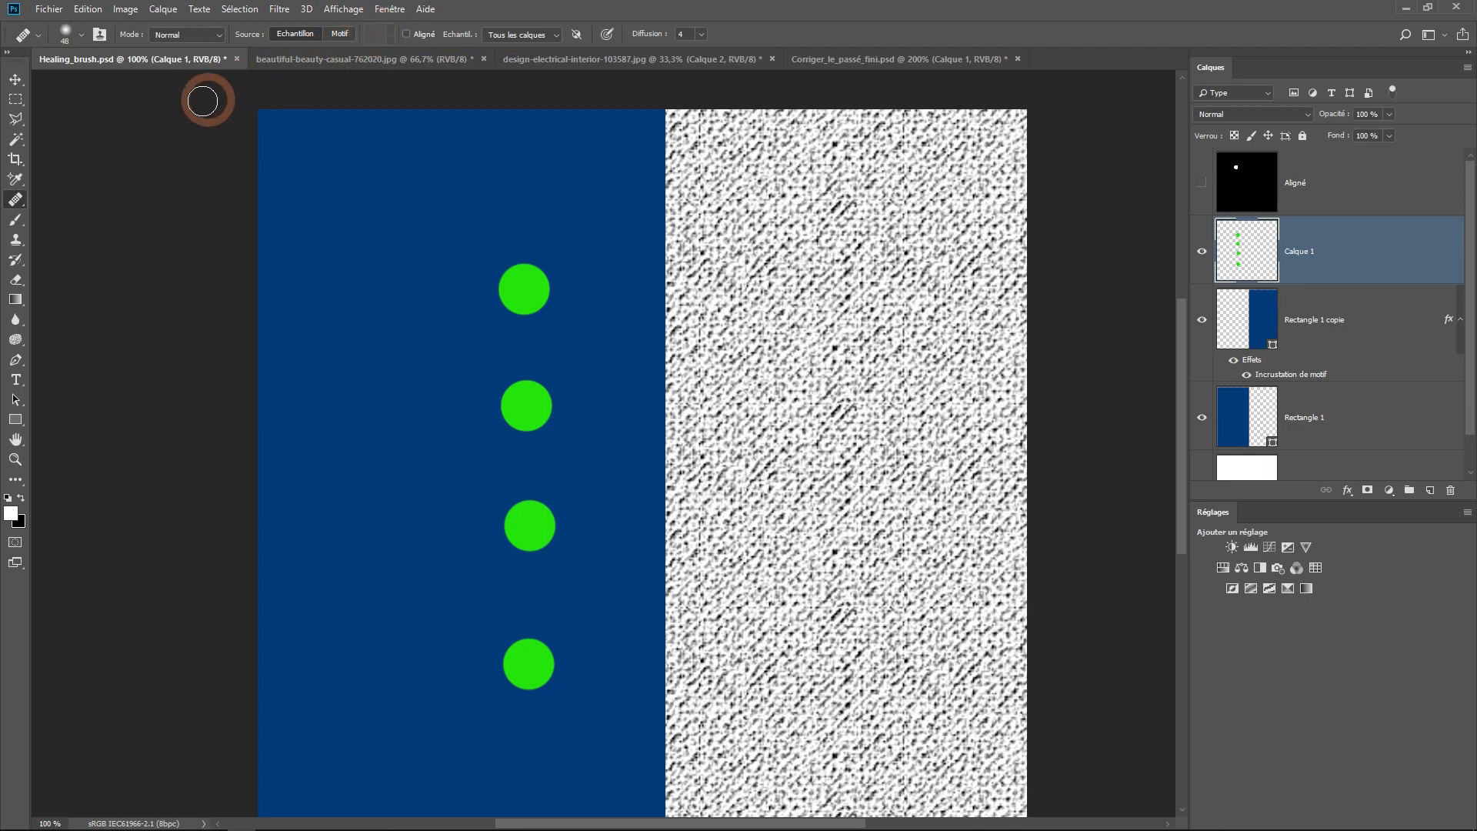
Step: Set the Healing Brush tip's angle to 35° with its roundness at 100%
{"action": "left_click", "coordinate": [80, 47]}
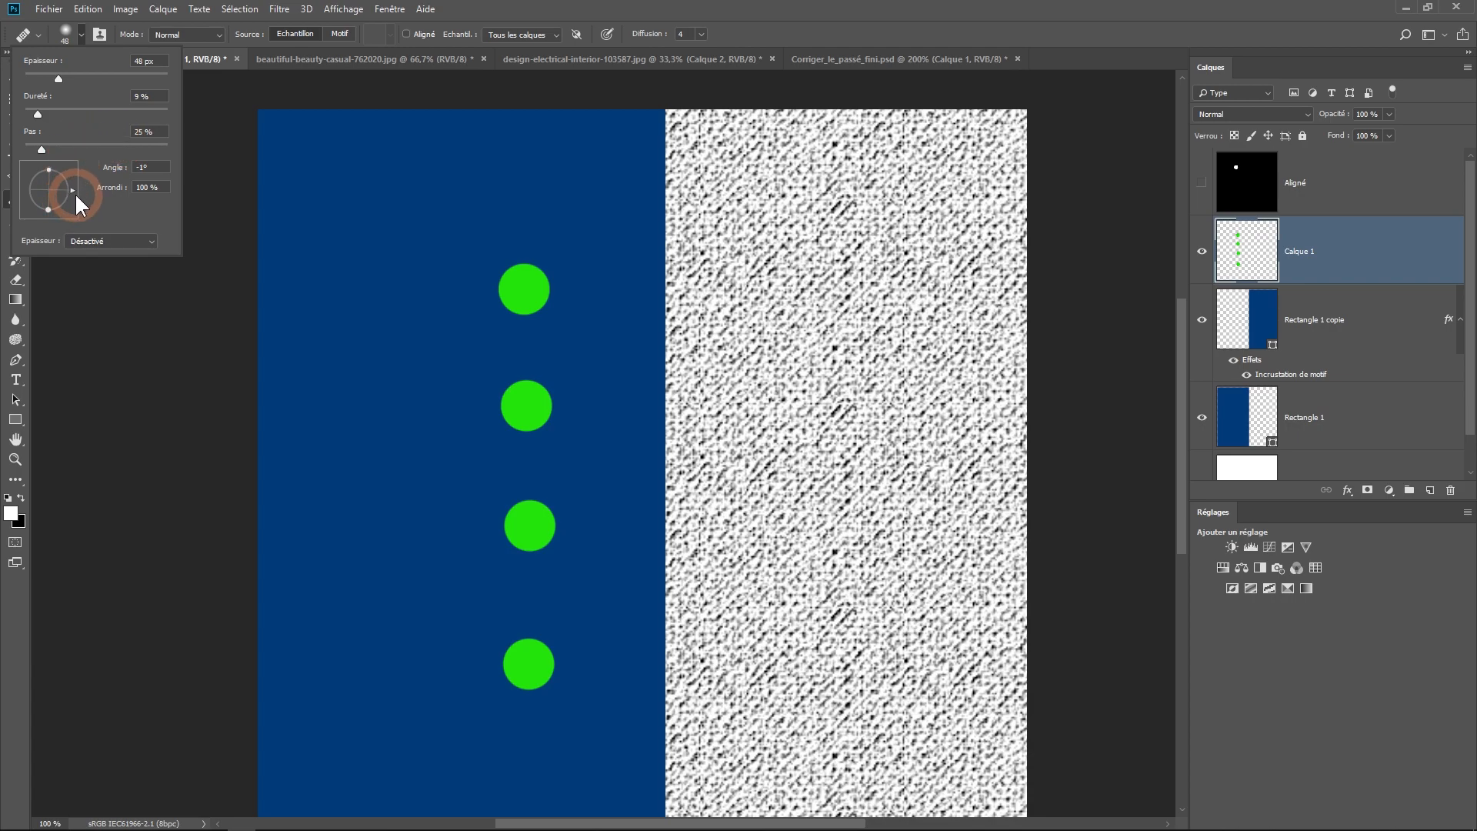
{"action": "mouse_move", "coordinate": [73, 184]}
{"action": "left_mouse_down"}
{"action": "mouse_move", "coordinate": [70, 203]}
{"action": "mouse_move", "coordinate": [58, 196]}
{"action": "left_mouse_up"}
{"action": "left_click", "coordinate": [54, 192]}
{"action": "mouse_move", "coordinate": [64, 177]}
{"action": "left_mouse_down"}
{"action": "mouse_move", "coordinate": [66, 214]}
{"action": "mouse_move", "coordinate": [91, 211]}
{"action": "left_mouse_up"}
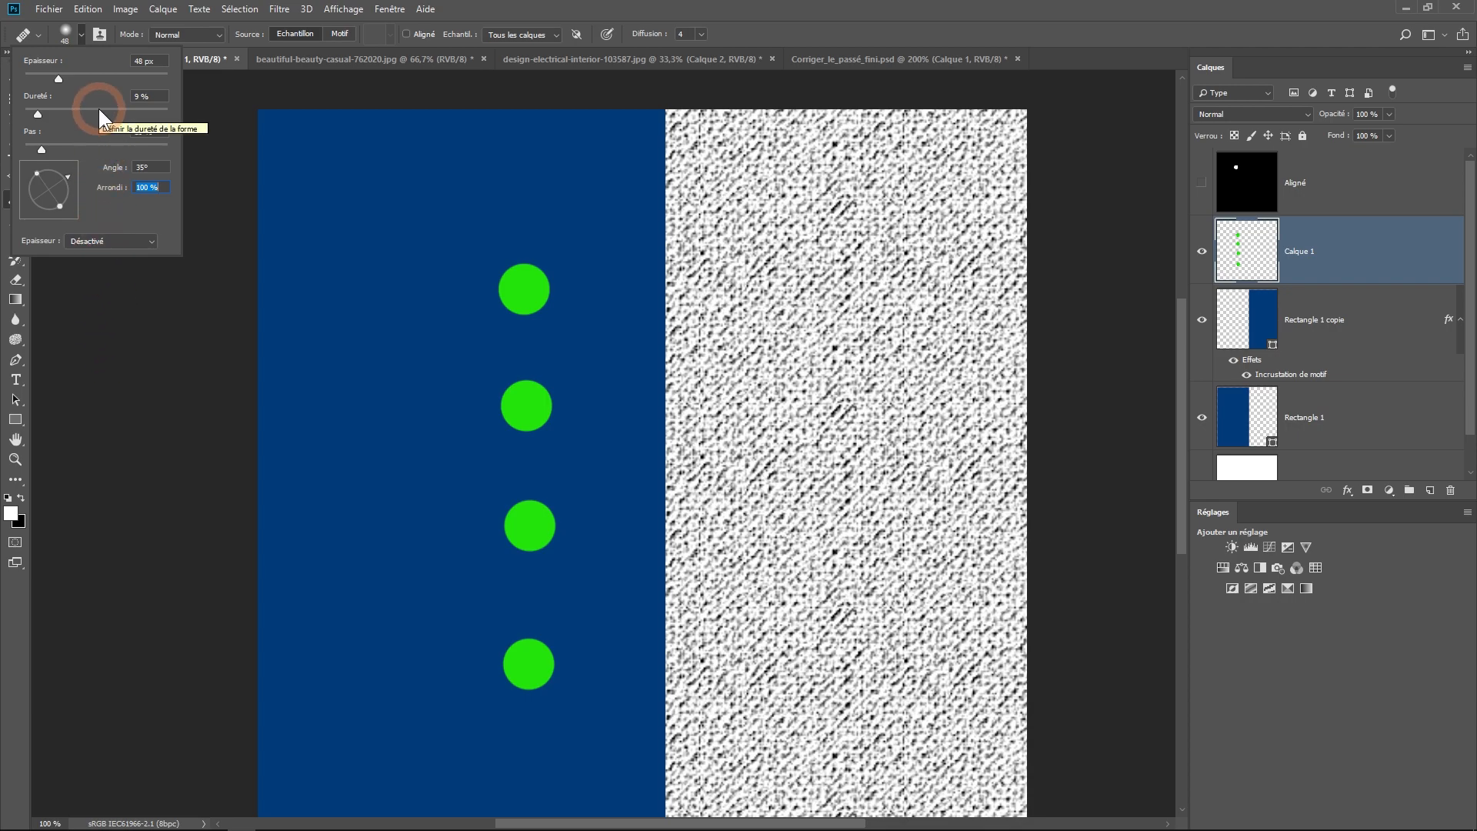
{"action": "key", "text": "Return"}
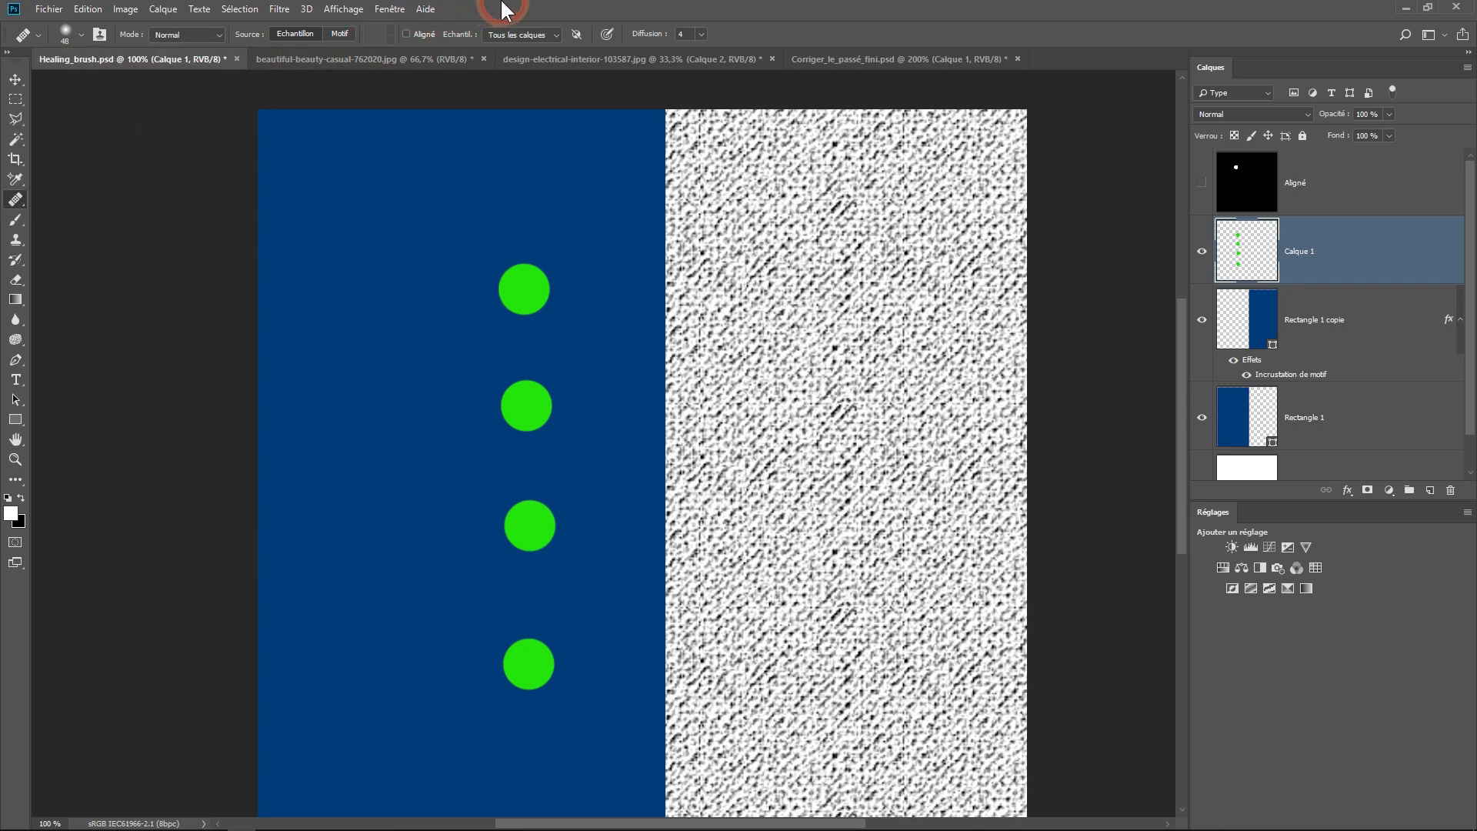
Step: Review the Healing Brush blending modes and keep Normal
{"action": "left_click", "coordinate": [346, 35]}
{"action": "left_click", "coordinate": [218, 35]}
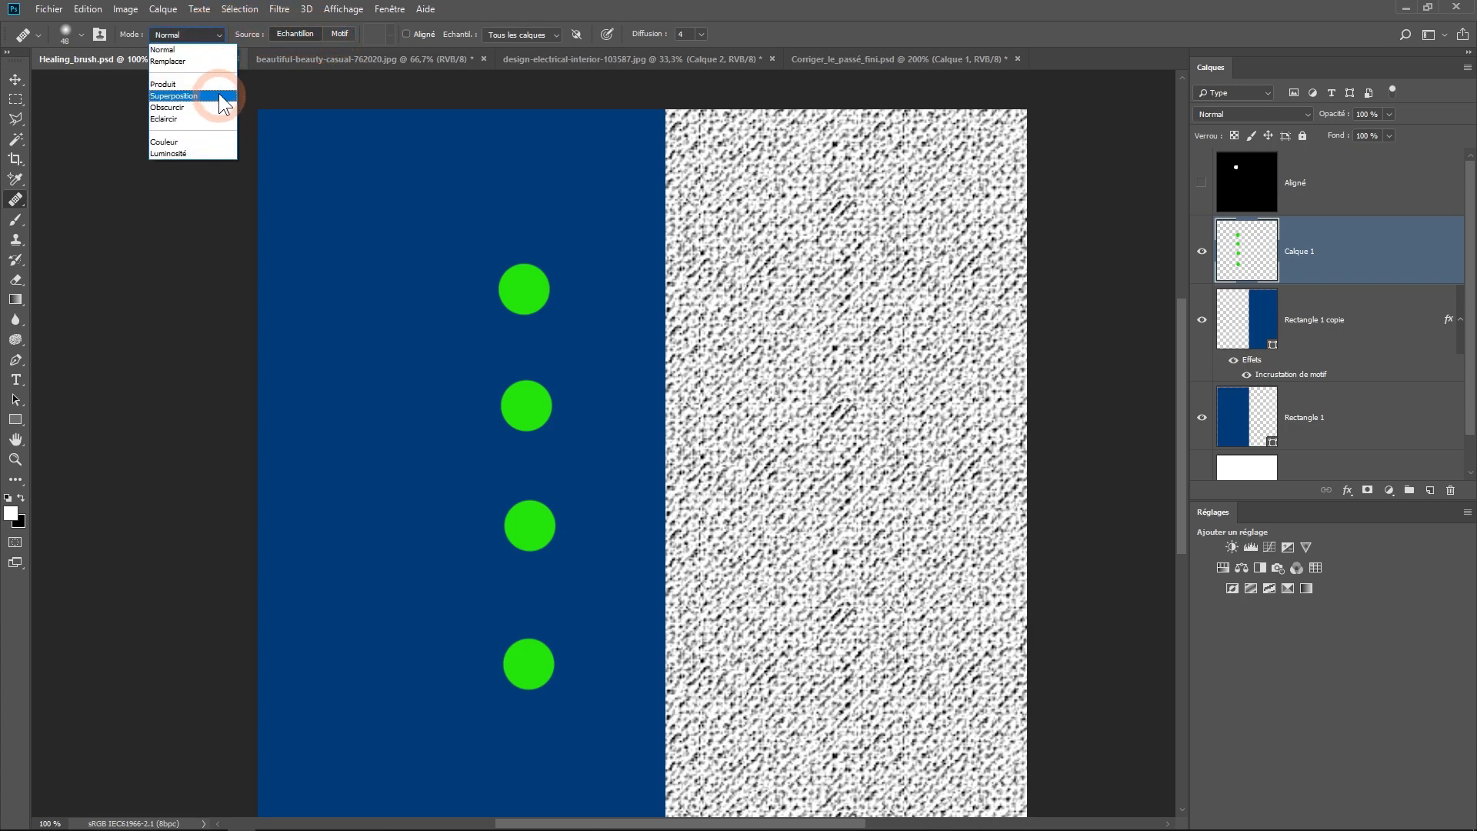
{"action": "left_click", "coordinate": [172, 51]}
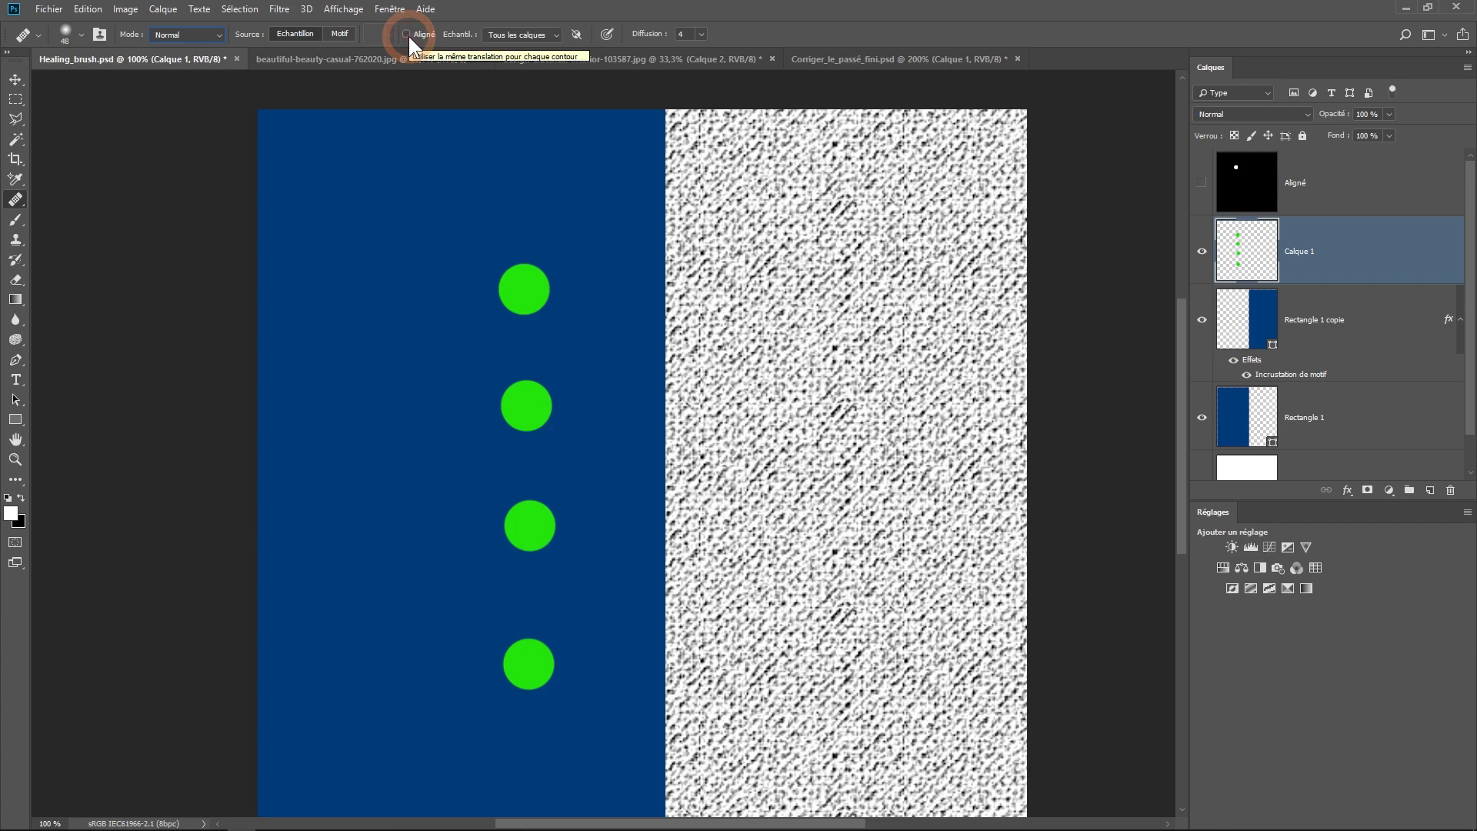
Step: Try the Calque actif and Actif et inférieurs sampling options, and return the sampling to Tous les calques
{"action": "left_click", "coordinate": [556, 35]}
{"action": "scroll", "coordinate": [552, 38], "scroll_direction": "up", "scroll_amount": 2}
{"action": "left_click", "coordinate": [548, 39]}
{"action": "left_click", "coordinate": [552, 40]}
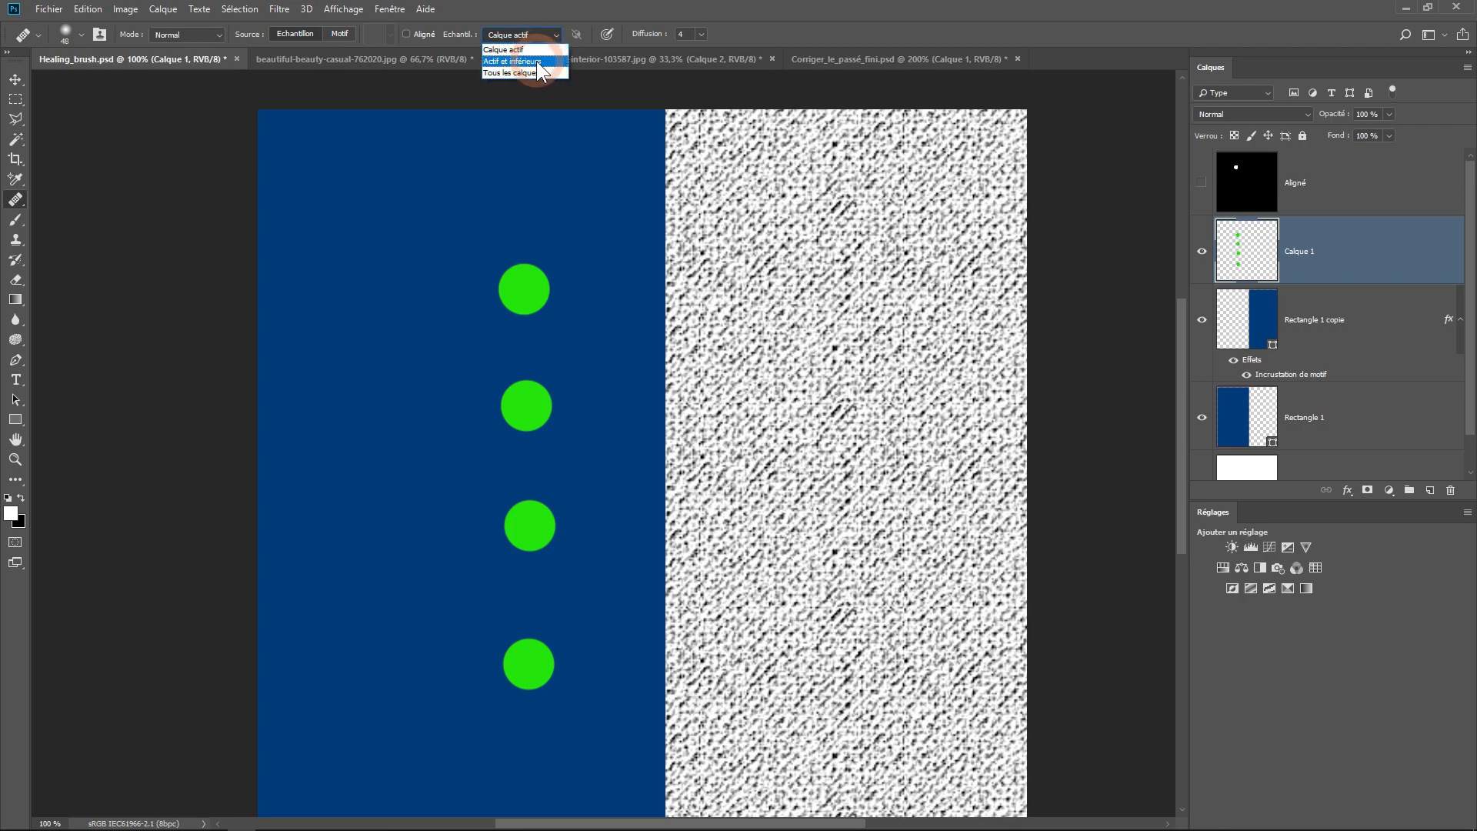
{"action": "left_click", "coordinate": [530, 61]}
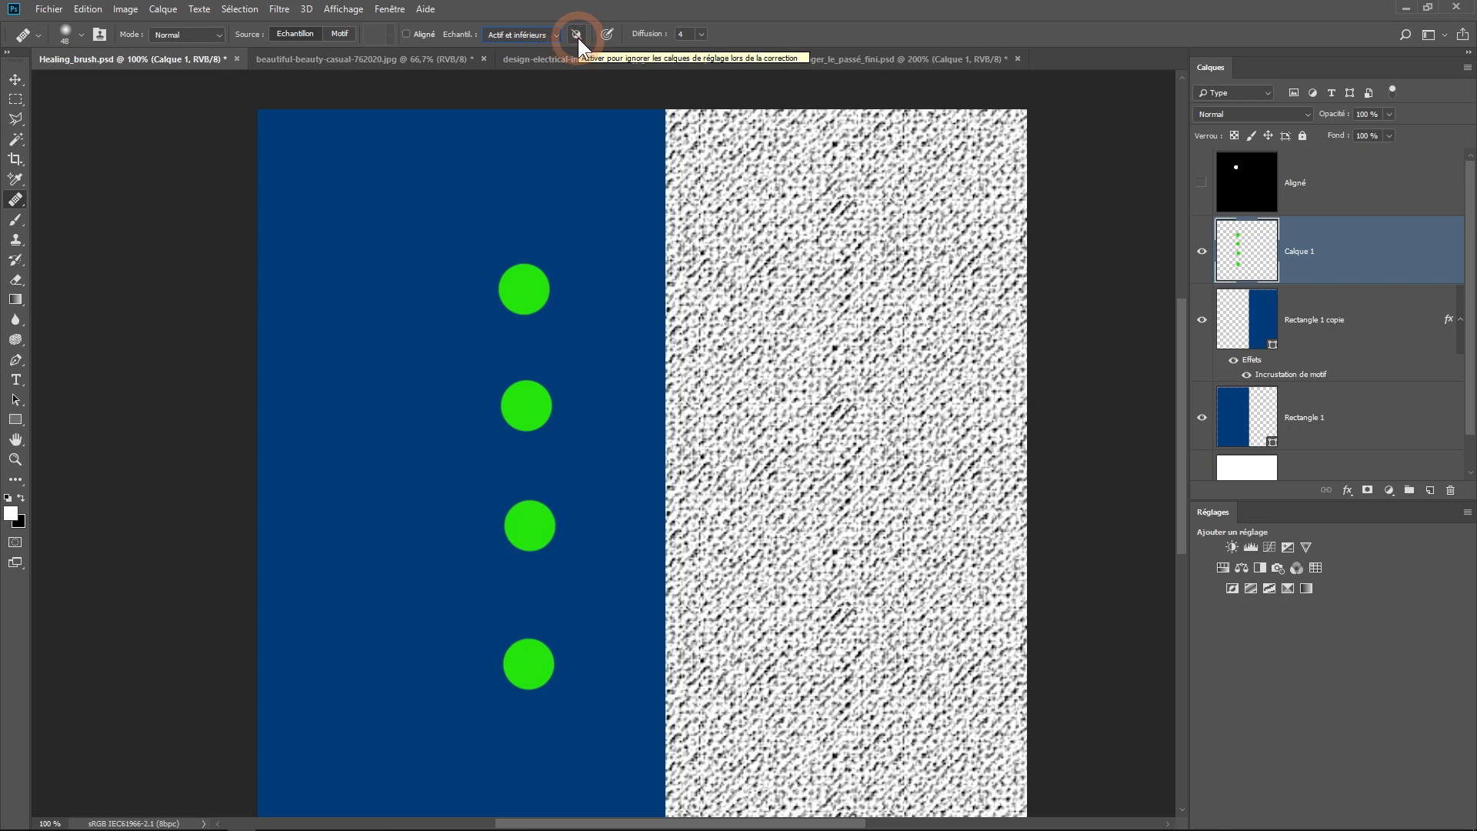
{"action": "left_click", "coordinate": [577, 36]}
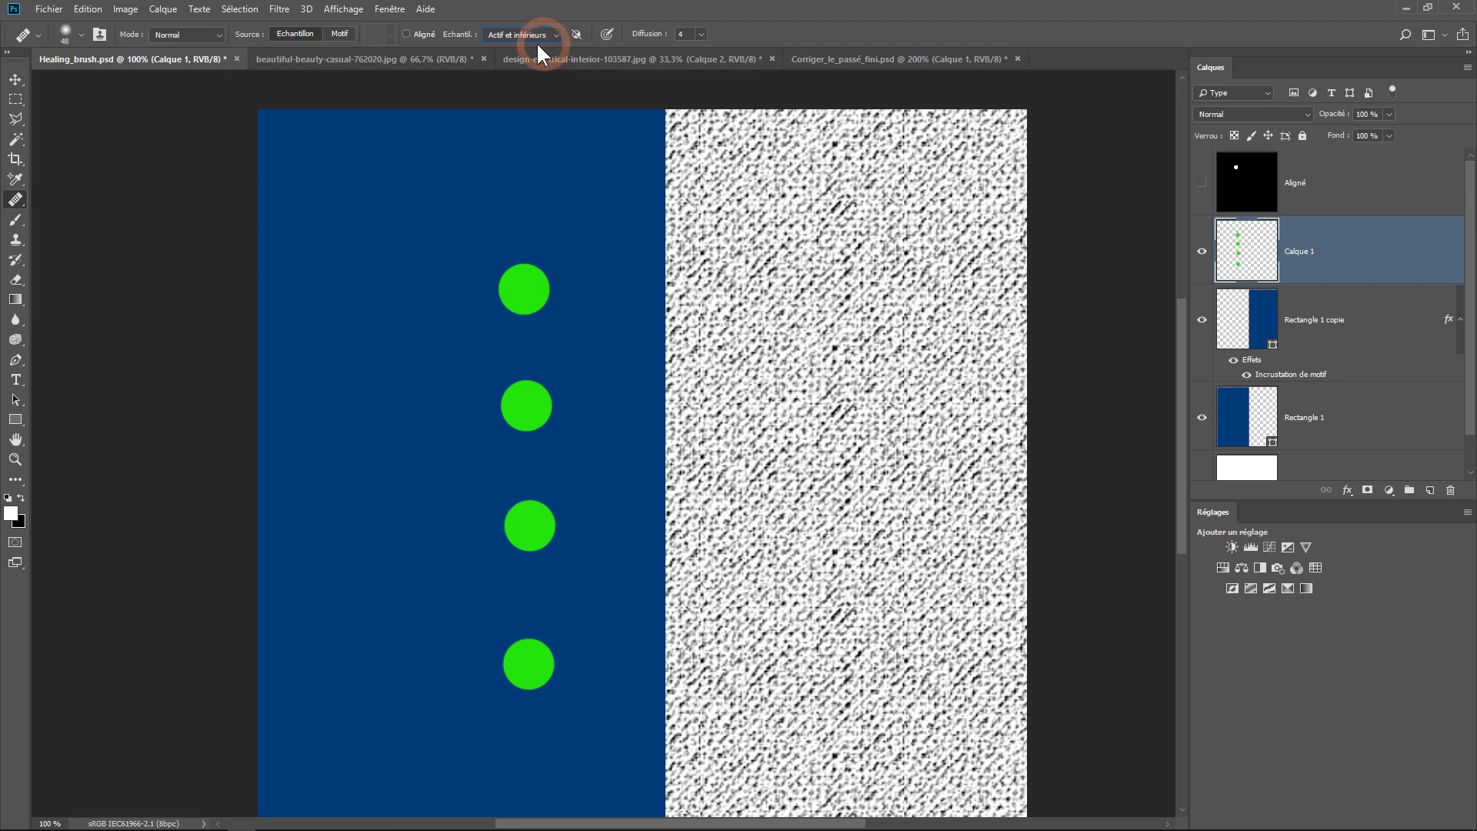
{"action": "left_click", "coordinate": [523, 40]}
{"action": "left_click", "coordinate": [506, 66]}
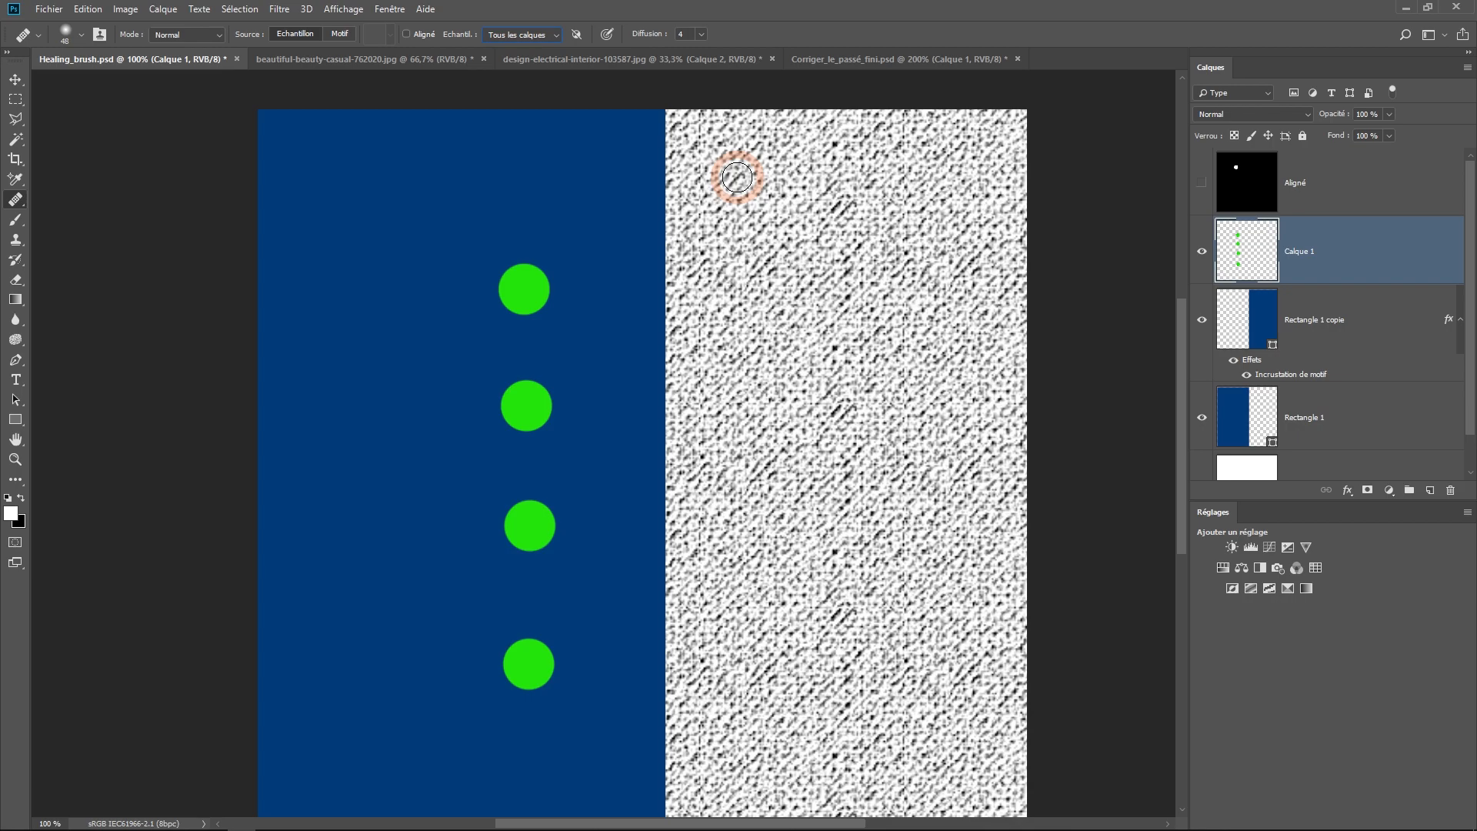
Step: Try cloning the sampled texture onto the upper blue area with the Clone Stamp tool, and undo it
{"action": "left_click", "coordinate": [15, 241]}
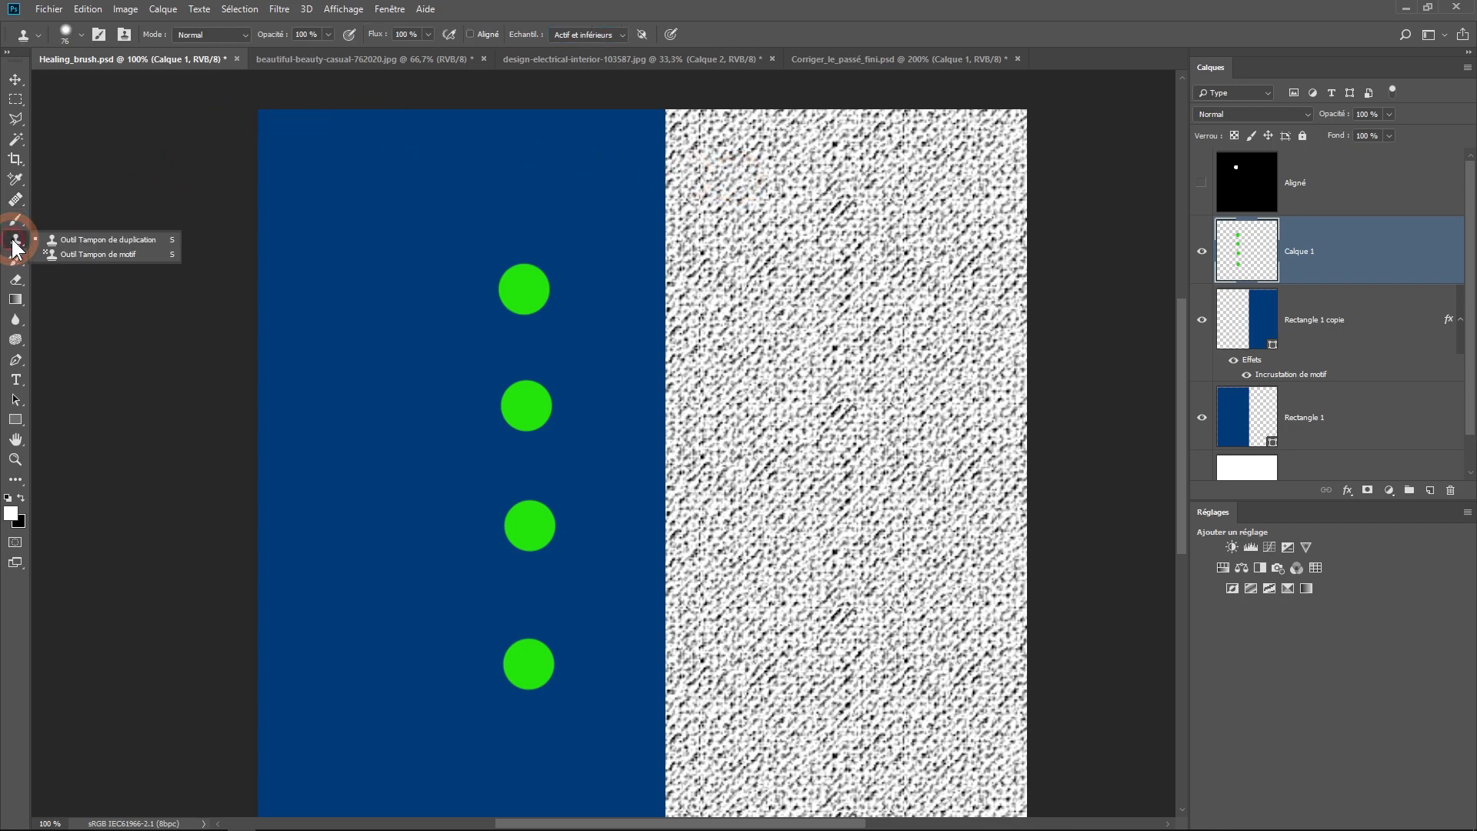
{"action": "left_click", "coordinate": [96, 239]}
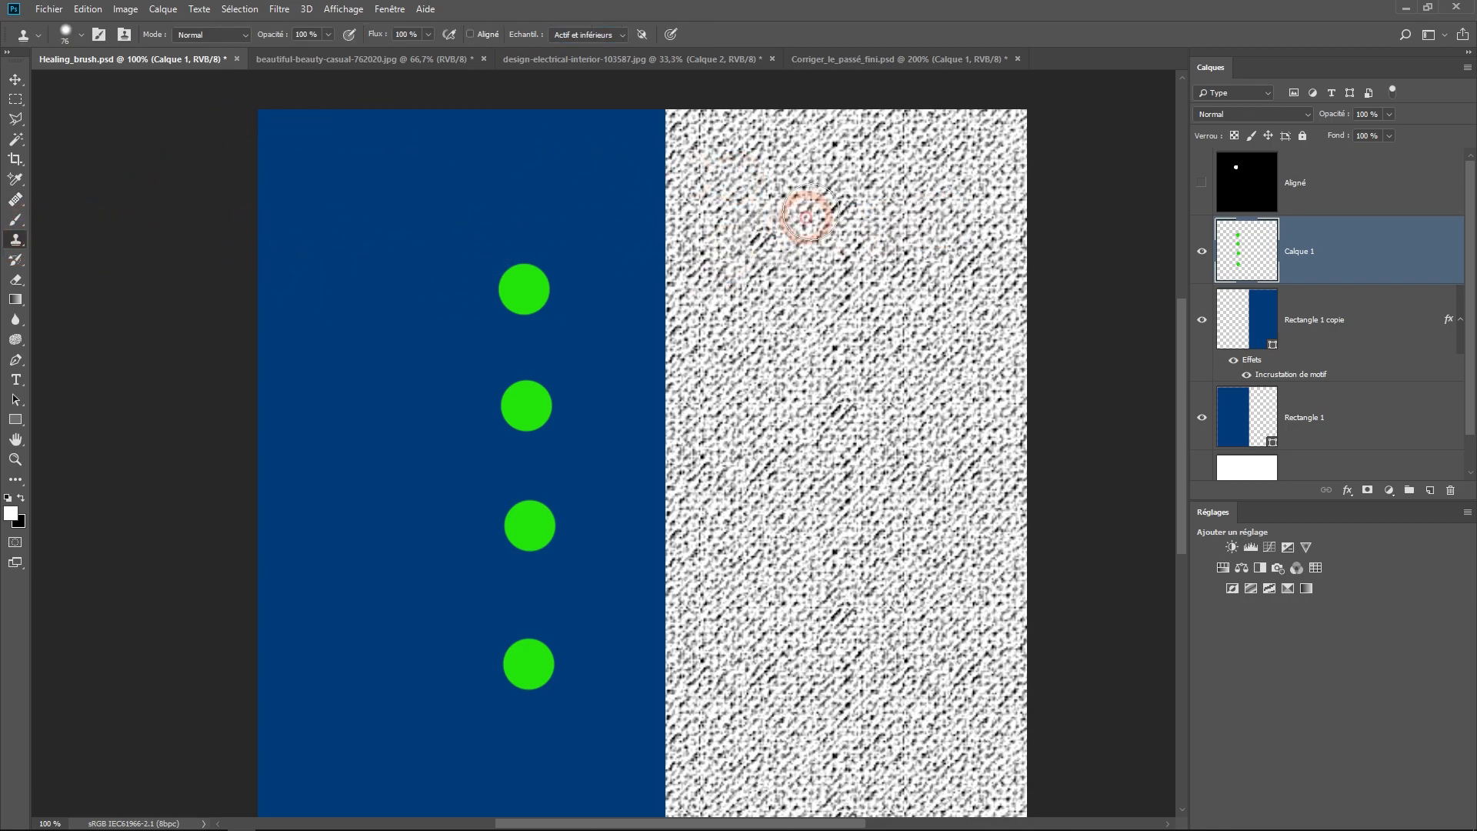
{"action": "key", "text": "alt"}
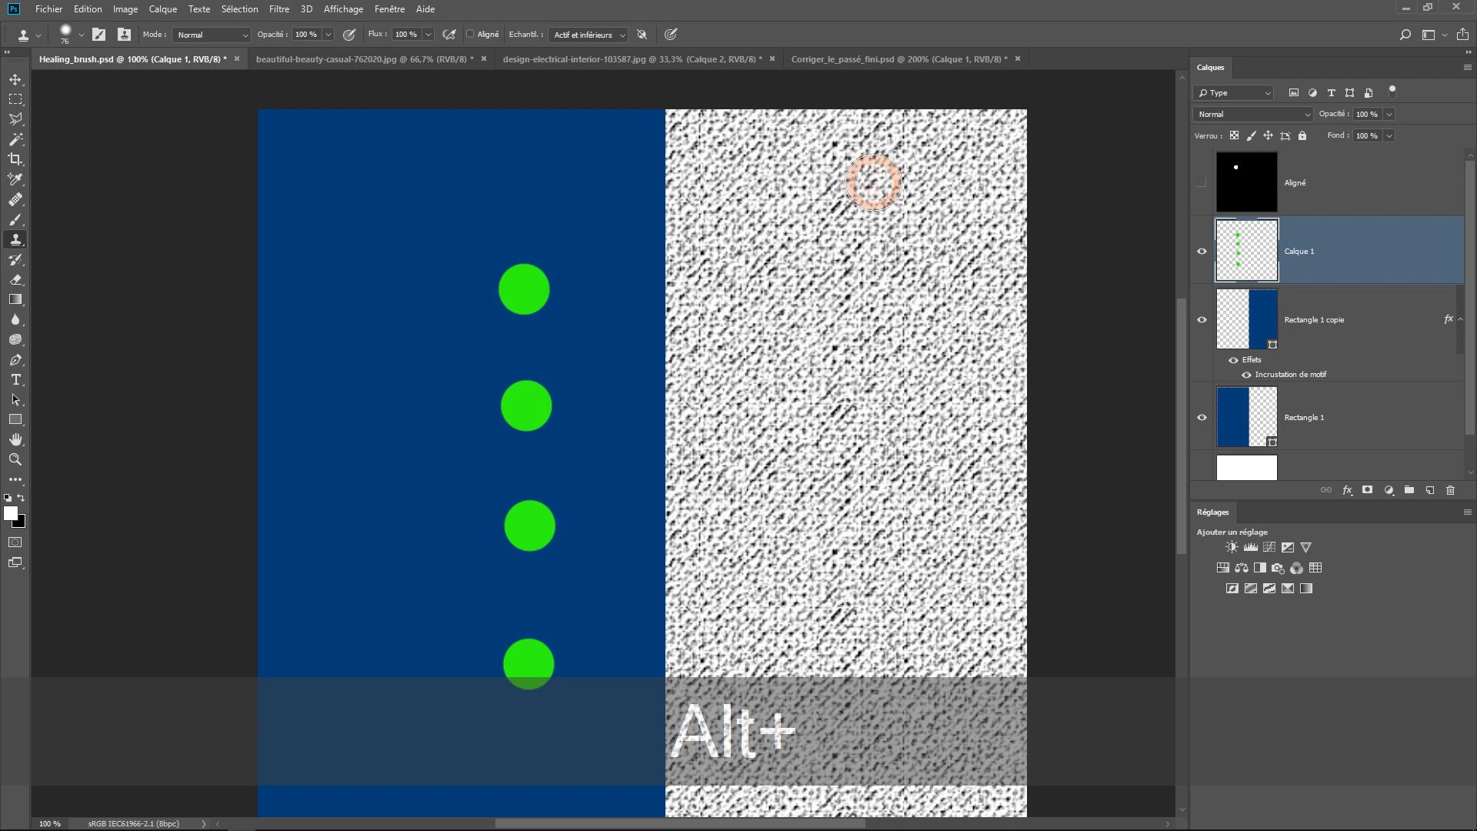
{"action": "left_click", "coordinate": [873, 189], "text": "alt"}
{"action": "left_click", "coordinate": [400, 168]}
{"action": "left_click_drag", "start_coordinate": [395, 195], "coordinate": [394, 198]}
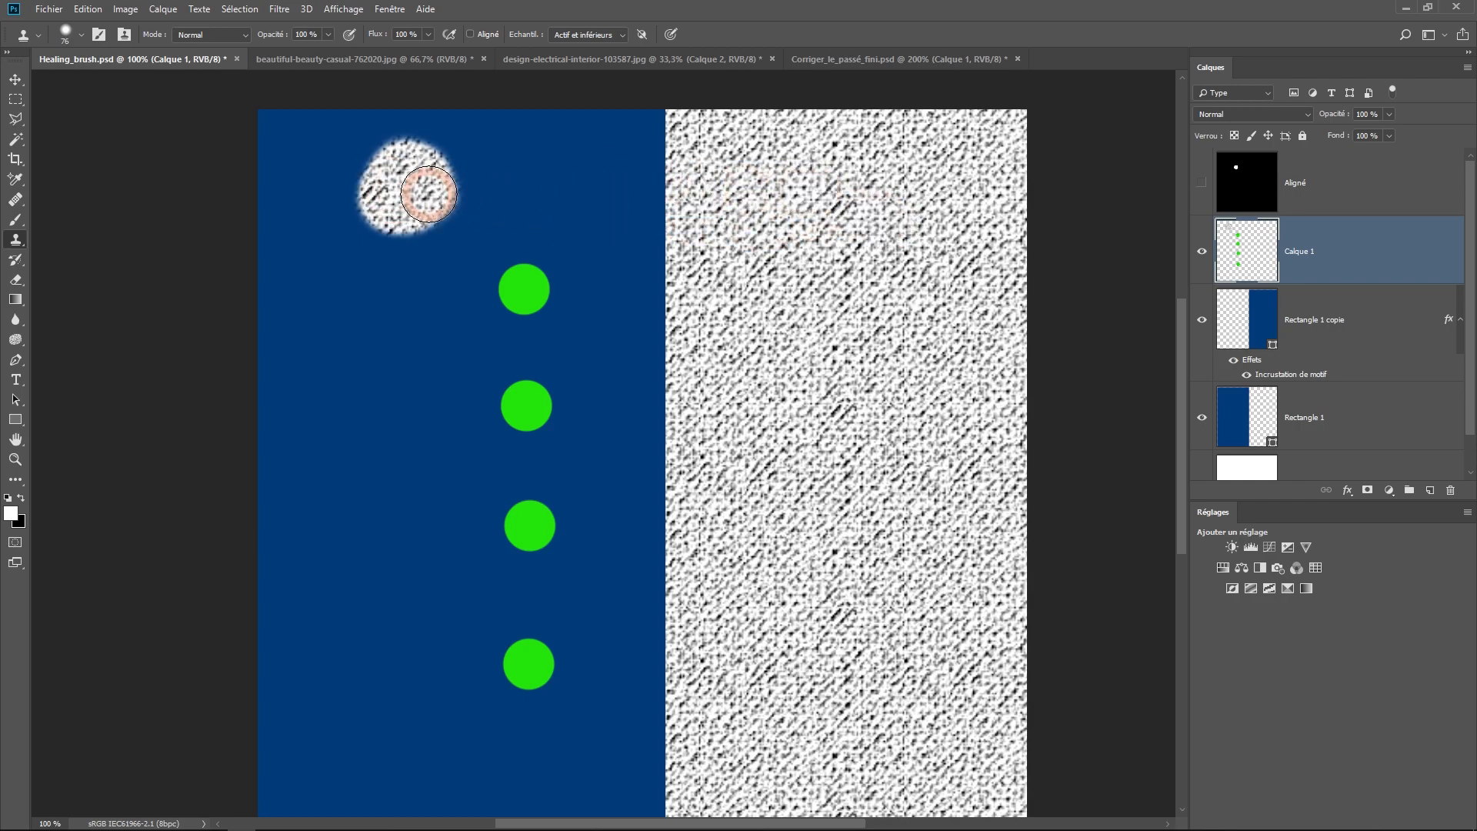
{"action": "mouse_move", "coordinate": [468, 191]}
{"action": "left_mouse_down"}
{"action": "mouse_move", "coordinate": [427, 174]}
{"action": "mouse_move", "coordinate": [427, 200]}
{"action": "mouse_move", "coordinate": [397, 187]}
{"action": "left_mouse_up"}
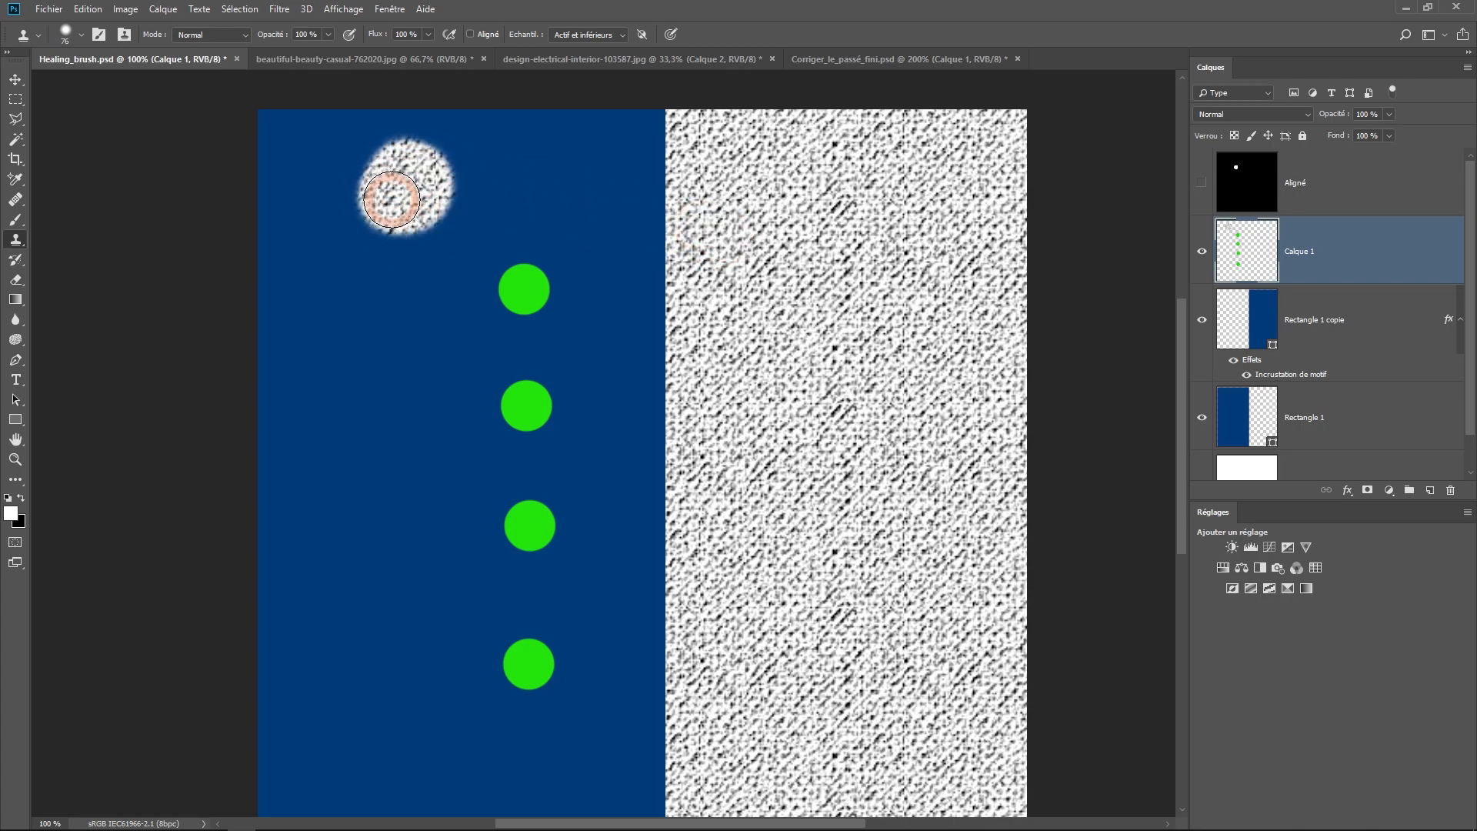
{"action": "key", "text": "ctrl+z"}
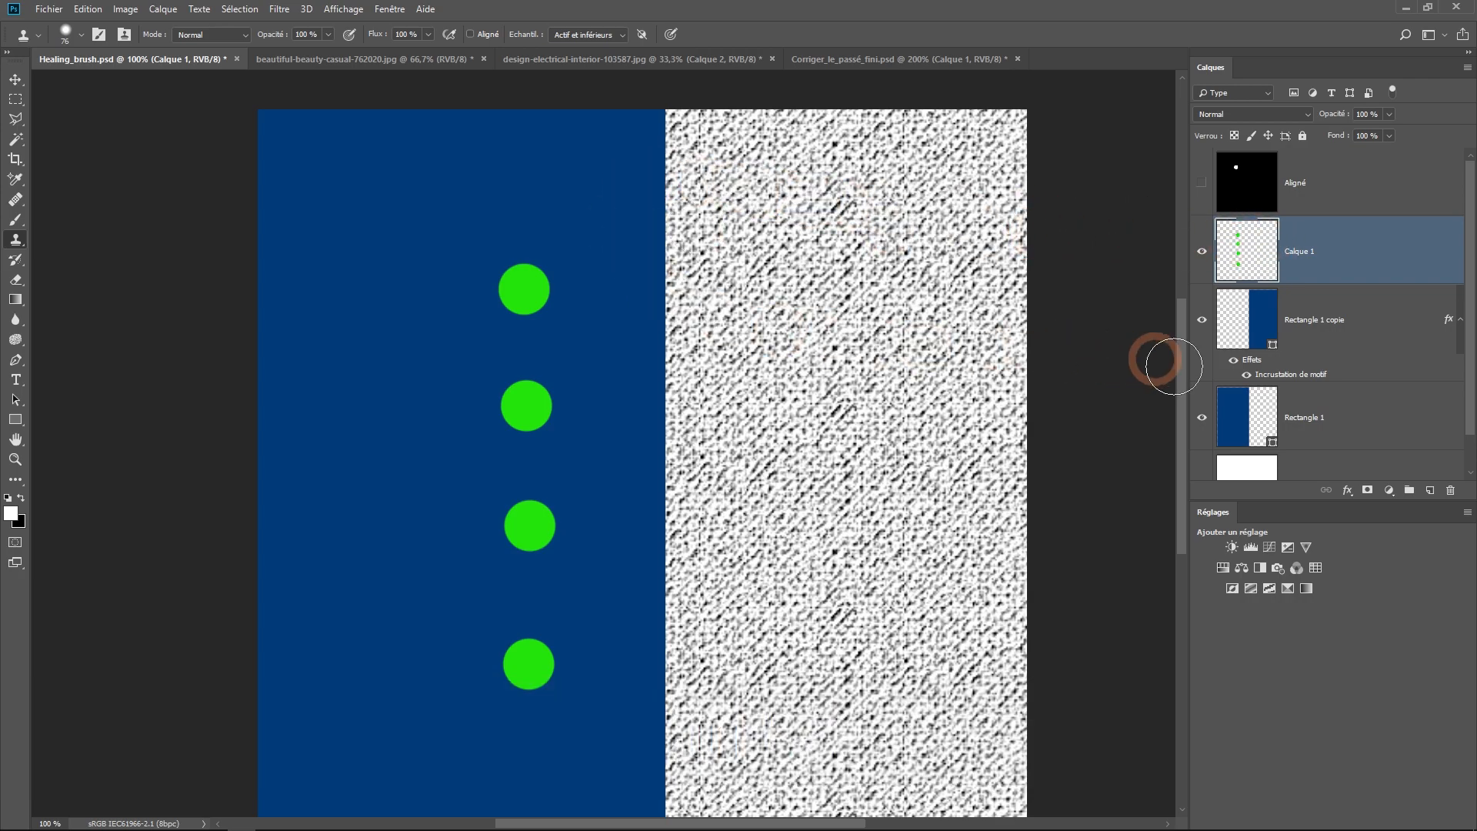
Step: Add a new empty layer above Calque 1 and switch to the Healing Brush tool
{"action": "left_click", "coordinate": [1426, 491]}
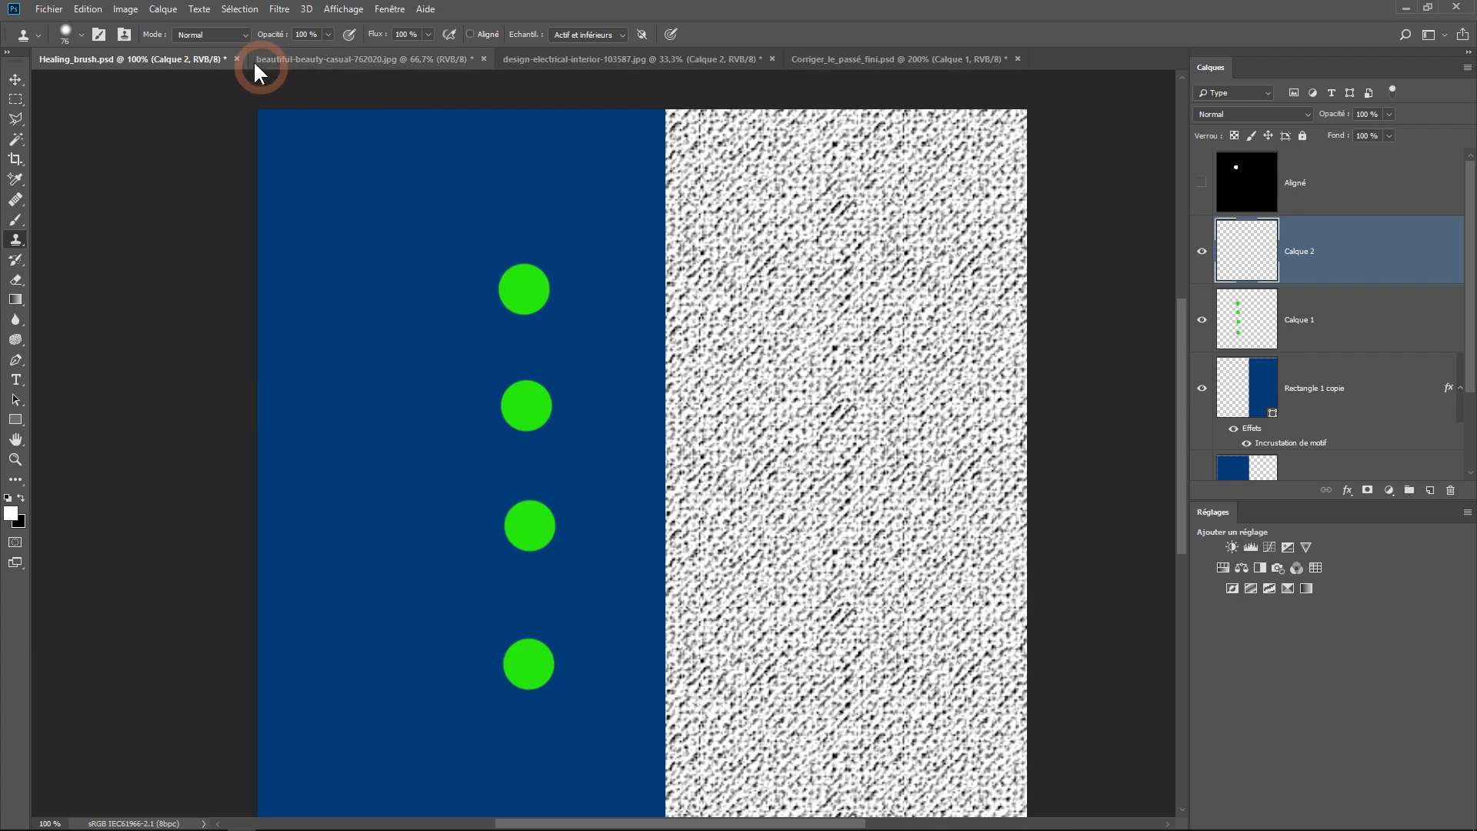
{"action": "left_click", "coordinate": [16, 200]}
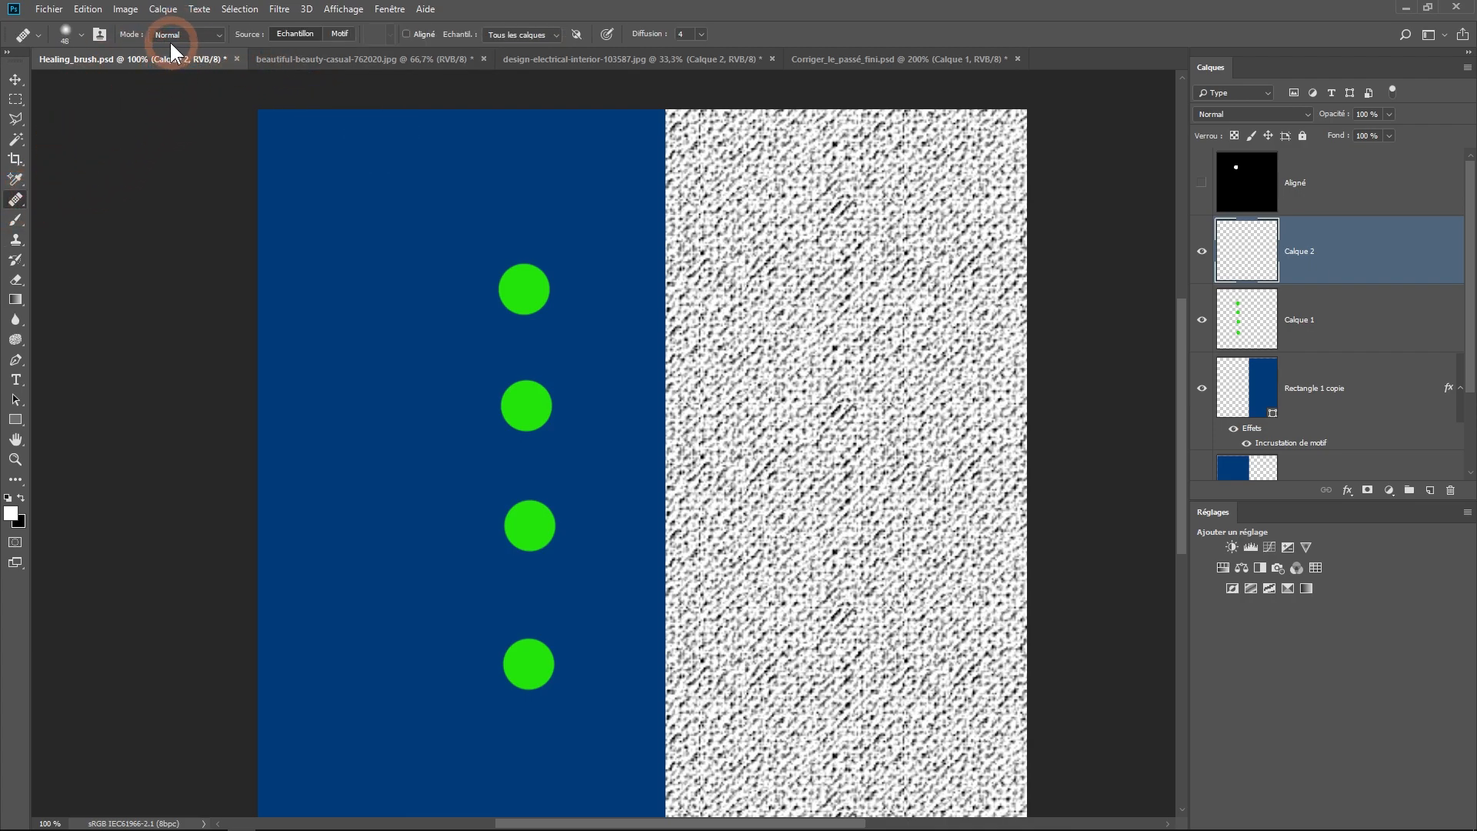
Step: Try healing the upper blue area with texture sampled from the white pattern, and undo the stroke
{"action": "left_click", "coordinate": [596, 173], "text": "alt"}
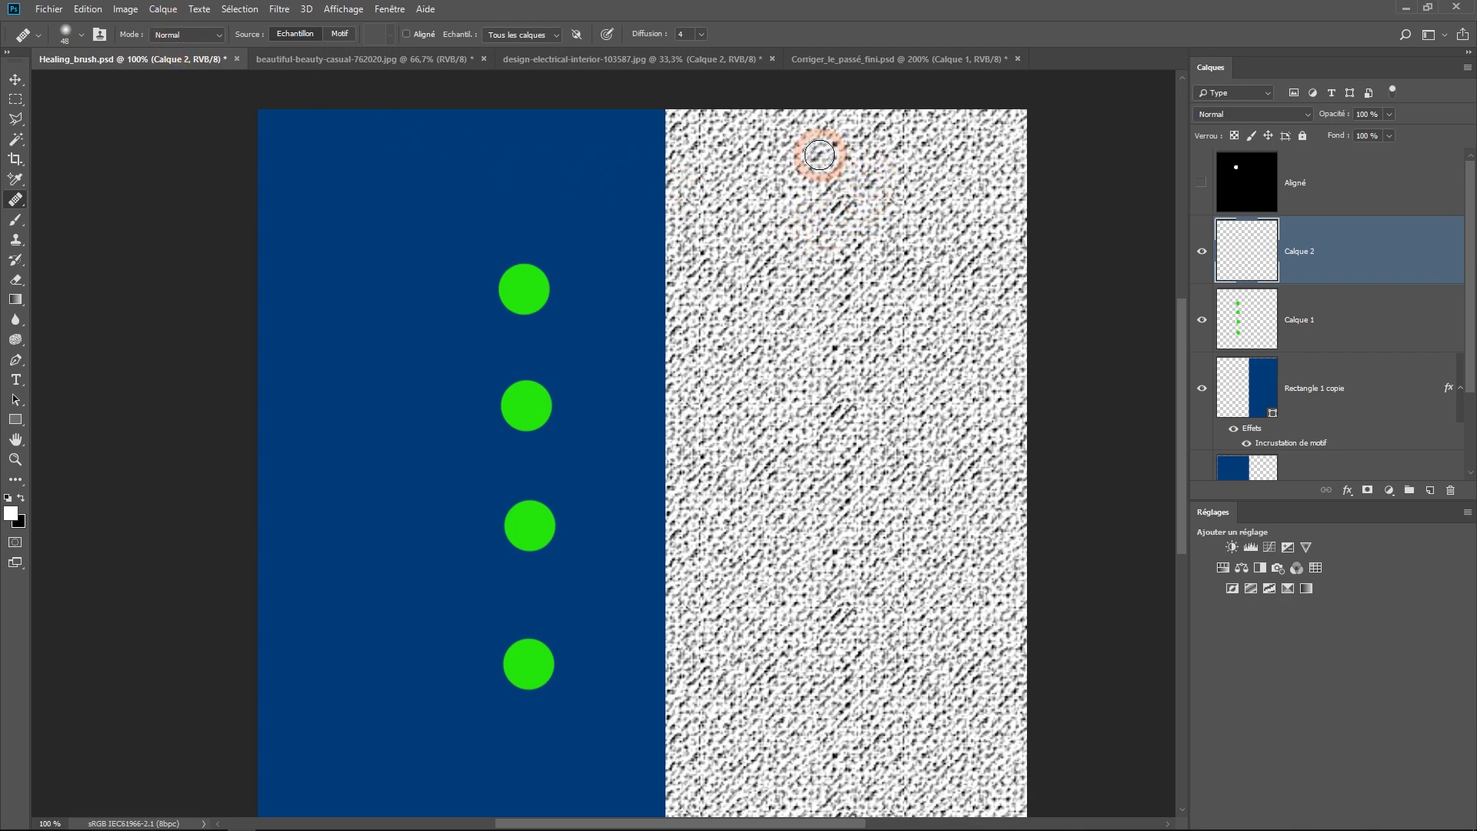
{"action": "key", "text": "alt"}
{"action": "left_click", "coordinate": [838, 189], "text": "alt"}
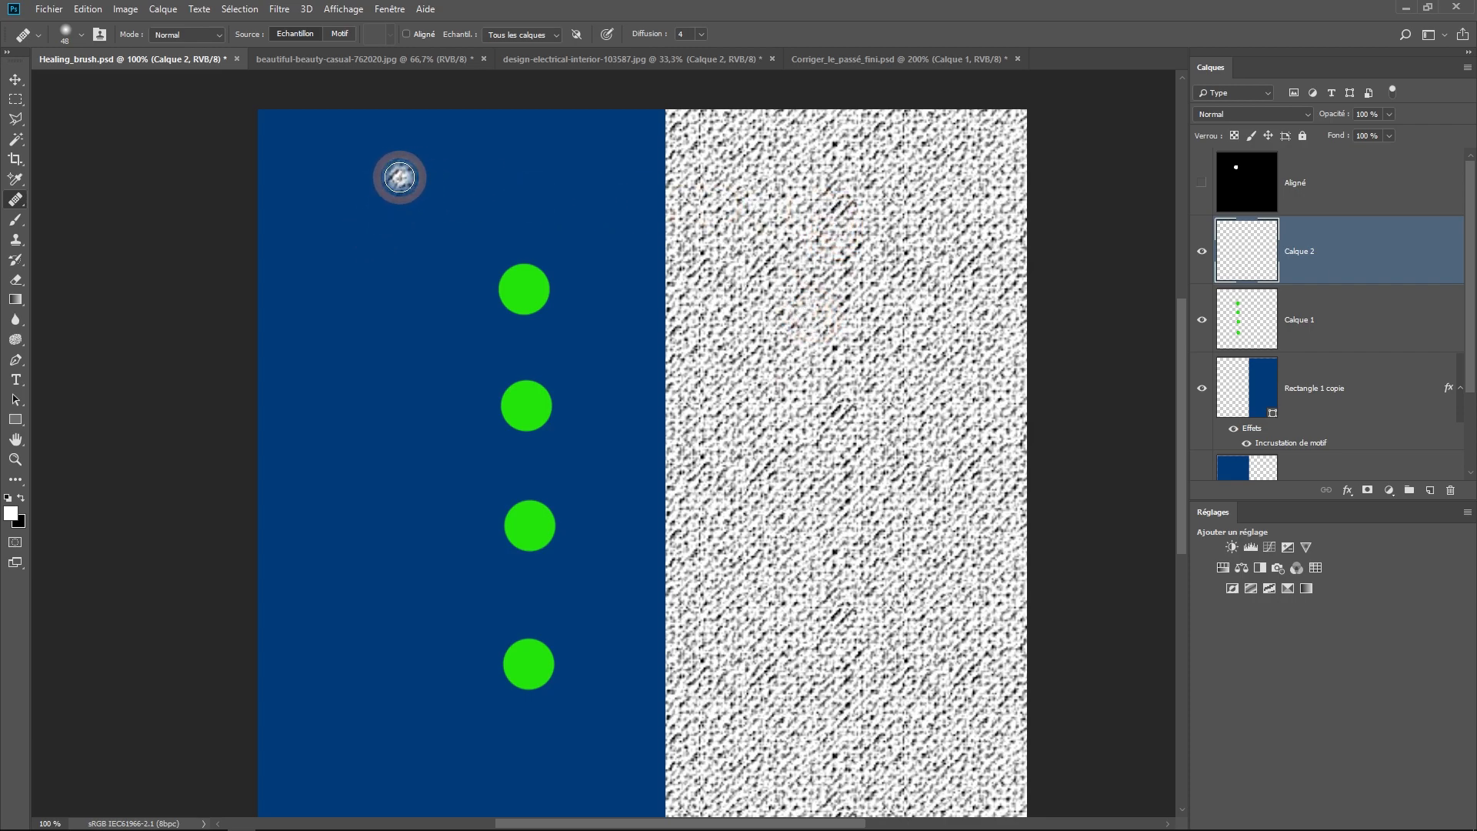
{"action": "mouse_move", "coordinate": [400, 177]}
{"action": "left_mouse_down"}
{"action": "mouse_move", "coordinate": [386, 213]}
{"action": "mouse_move", "coordinate": [402, 252]}
{"action": "mouse_move", "coordinate": [415, 197]}
{"action": "mouse_move", "coordinate": [389, 203]}
{"action": "mouse_move", "coordinate": [382, 349]}
{"action": "mouse_move", "coordinate": [409, 230]}
{"action": "mouse_move", "coordinate": [389, 278]}
{"action": "mouse_move", "coordinate": [428, 259]}
{"action": "mouse_move", "coordinate": [417, 207]}
{"action": "mouse_move", "coordinate": [357, 333]}
{"action": "left_mouse_up"}
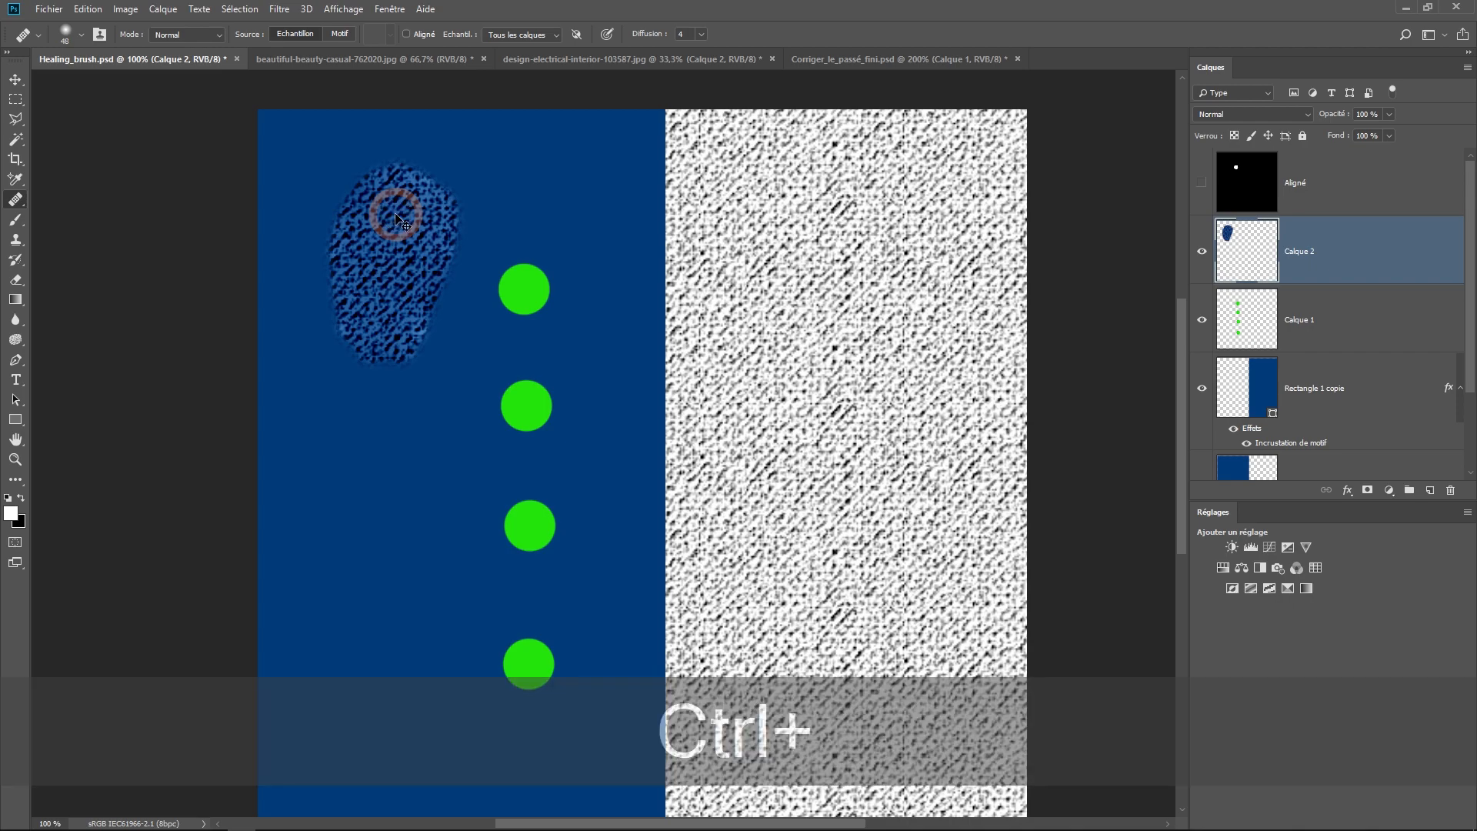
{"action": "key", "text": "ctrl+z"}
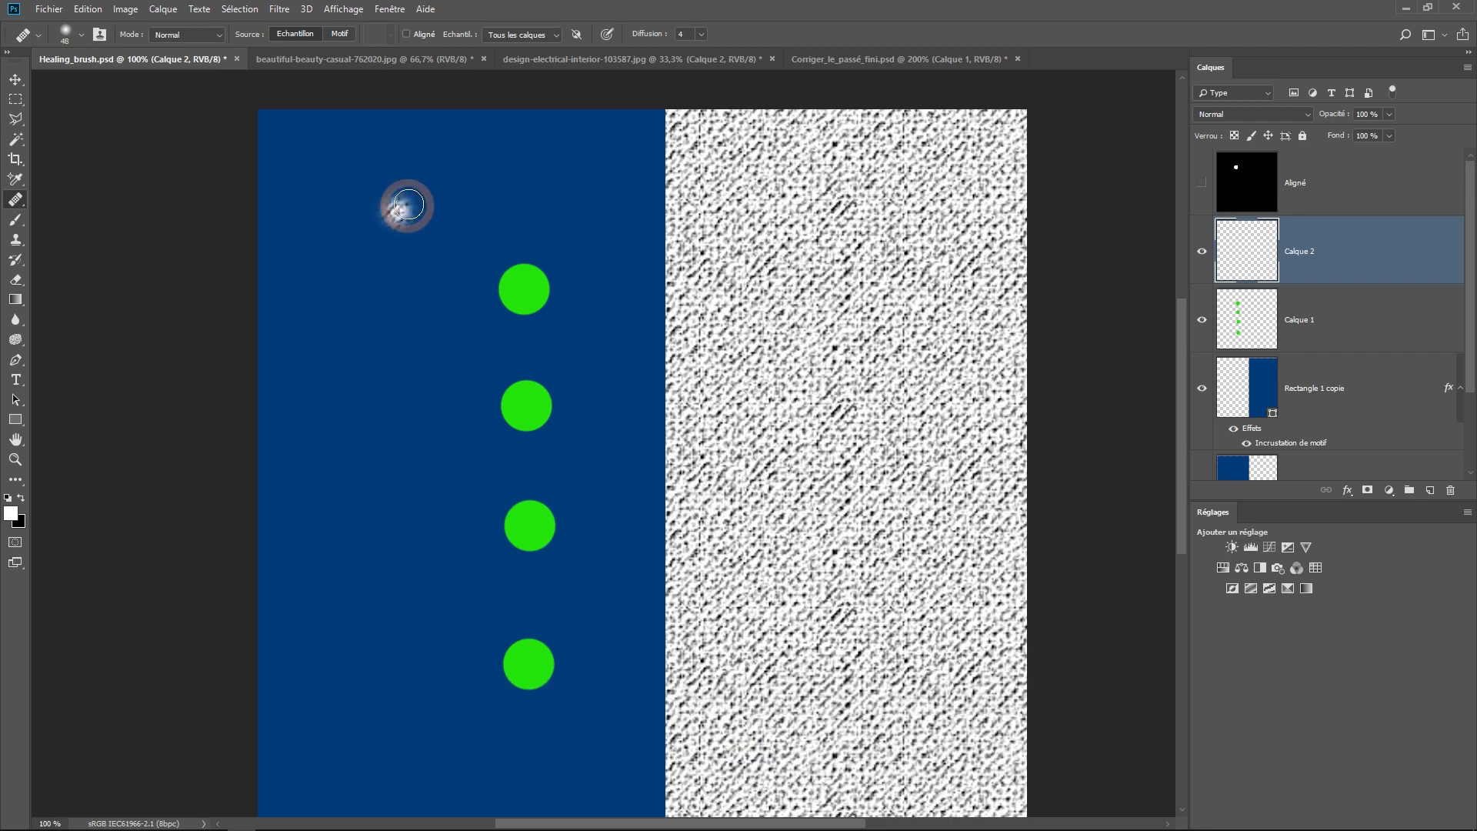
Step: Try healing a tall patch of the textured area with a plain blue sample, and undo the strokes
{"action": "left_click", "coordinate": [397, 190], "text": "alt"}
{"action": "mouse_move", "coordinate": [838, 207]}
{"action": "left_mouse_down"}
{"action": "mouse_move", "coordinate": [839, 358]}
{"action": "mouse_move", "coordinate": [819, 218]}
{"action": "mouse_move", "coordinate": [818, 426]}
{"action": "mouse_move", "coordinate": [805, 265]}
{"action": "mouse_move", "coordinate": [791, 455]}
{"action": "mouse_move", "coordinate": [782, 269]}
{"action": "mouse_move", "coordinate": [786, 439]}
{"action": "mouse_move", "coordinate": [773, 290]}
{"action": "mouse_move", "coordinate": [768, 426]}
{"action": "mouse_move", "coordinate": [757, 318]}
{"action": "mouse_move", "coordinate": [774, 219]}
{"action": "mouse_move", "coordinate": [804, 225]}
{"action": "mouse_move", "coordinate": [781, 279]}
{"action": "mouse_move", "coordinate": [779, 264]}
{"action": "mouse_move", "coordinate": [761, 466]}
{"action": "mouse_move", "coordinate": [765, 350]}
{"action": "mouse_move", "coordinate": [757, 402]}
{"action": "mouse_move", "coordinate": [792, 293]}
{"action": "mouse_move", "coordinate": [831, 310]}
{"action": "mouse_move", "coordinate": [859, 410]}
{"action": "mouse_move", "coordinate": [854, 463]}
{"action": "mouse_move", "coordinate": [821, 397]}
{"action": "mouse_move", "coordinate": [800, 457]}
{"action": "left_mouse_up"}
{"action": "mouse_move", "coordinate": [831, 252]}
{"action": "left_mouse_down"}
{"action": "mouse_move", "coordinate": [807, 507]}
{"action": "mouse_move", "coordinate": [789, 486]}
{"action": "mouse_move", "coordinate": [826, 436]}
{"action": "mouse_move", "coordinate": [828, 526]}
{"action": "mouse_move", "coordinate": [839, 428]}
{"action": "mouse_move", "coordinate": [830, 533]}
{"action": "mouse_move", "coordinate": [792, 452]}
{"action": "mouse_move", "coordinate": [784, 481]}
{"action": "mouse_move", "coordinate": [836, 270]}
{"action": "mouse_move", "coordinate": [786, 259]}
{"action": "mouse_move", "coordinate": [793, 336]}
{"action": "mouse_move", "coordinate": [830, 305]}
{"action": "left_mouse_up"}
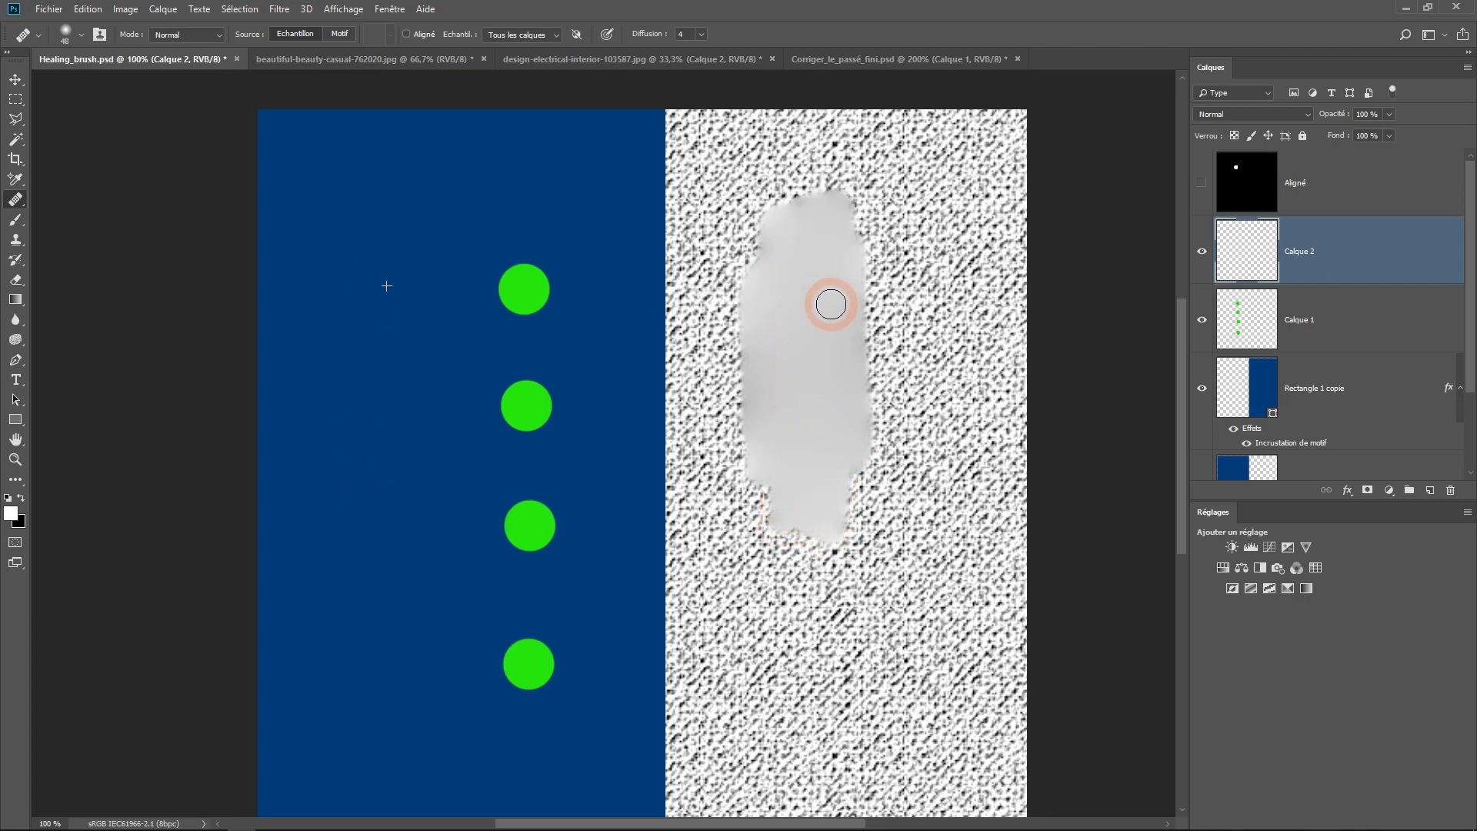
{"action": "left_click_drag", "start_coordinate": [841, 393], "coordinate": [856, 414]}
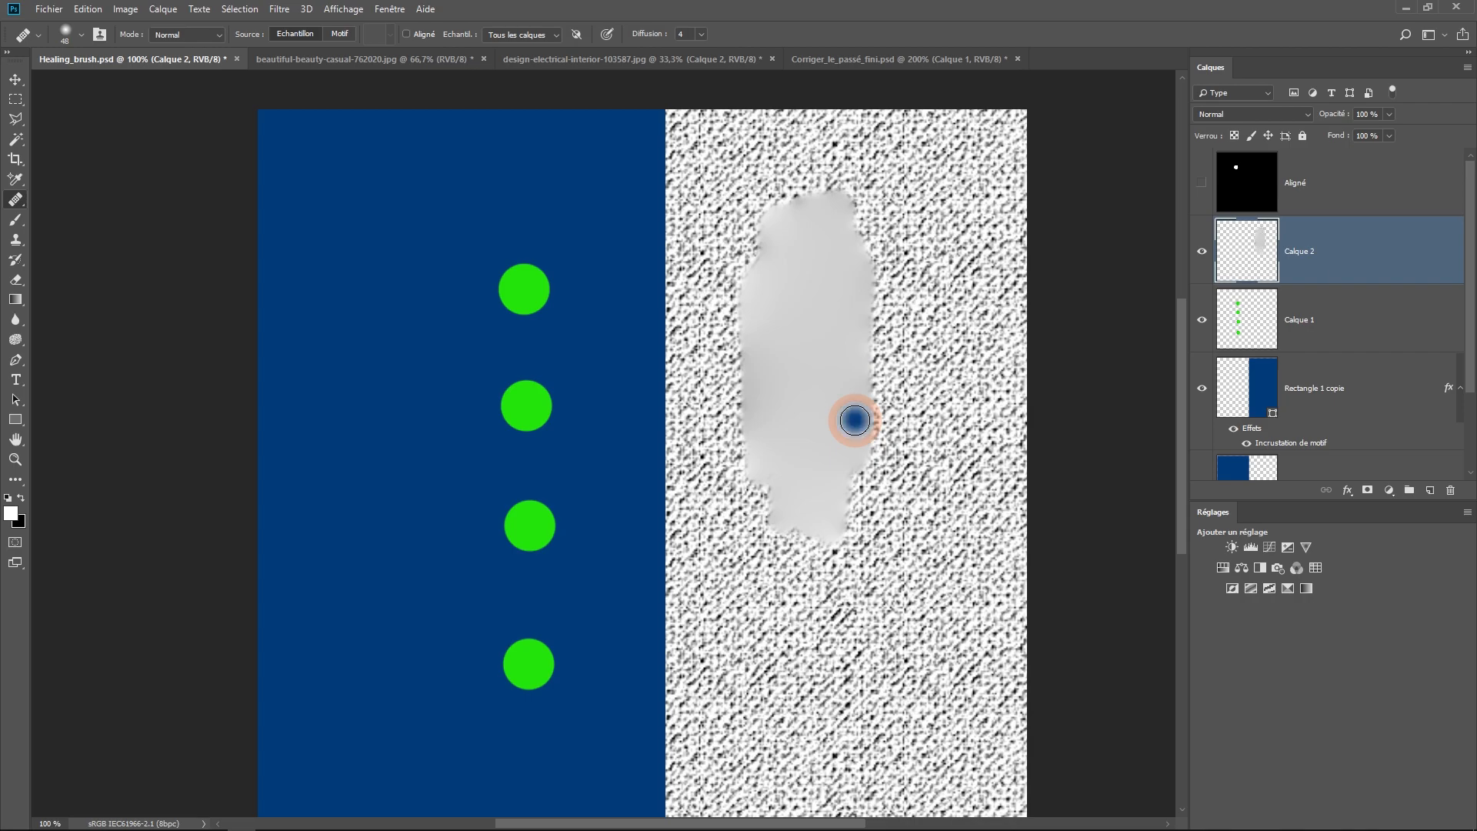
{"action": "key", "text": "ctrl"}
{"action": "key", "text": "ctrl+z"}
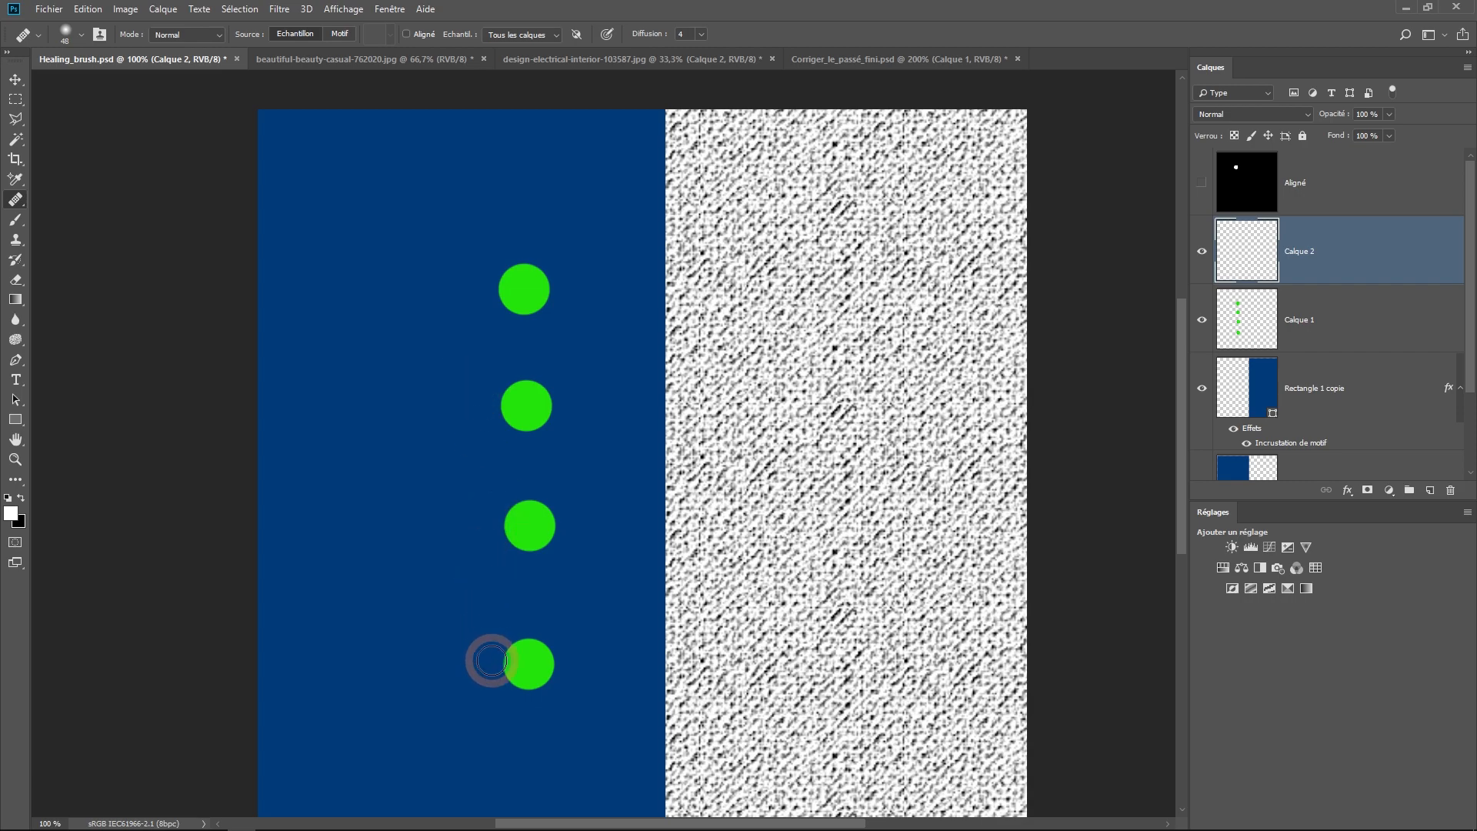
Step: Try a healing dab on the left edge of the top green dot at 200% zoom, and undo it
{"action": "left_click", "coordinate": [518, 342], "text": "ctrl+space"}
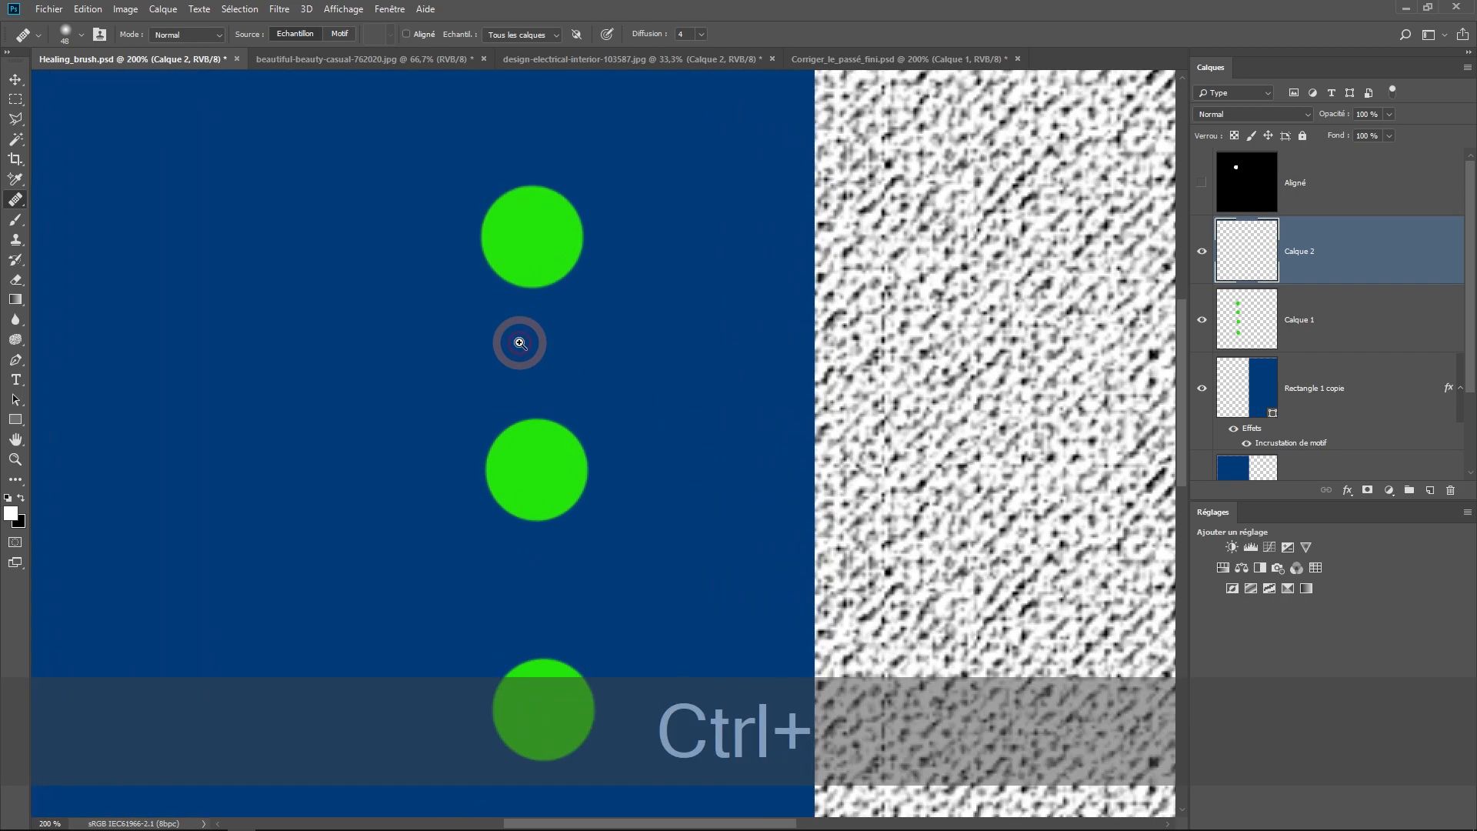
{"action": "left_click", "coordinate": [477, 243]}
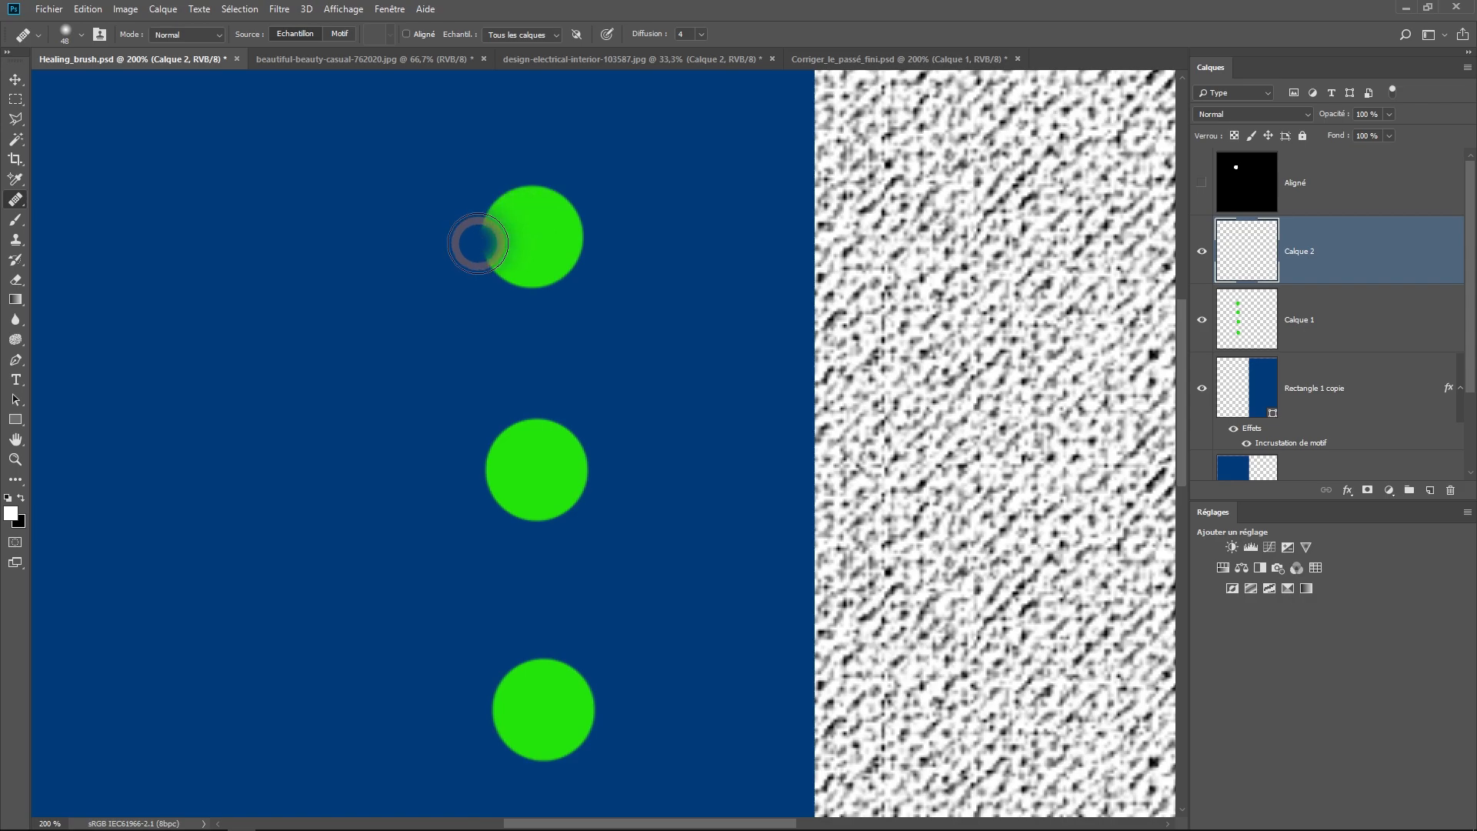
{"action": "key", "text": "ctrl+z"}
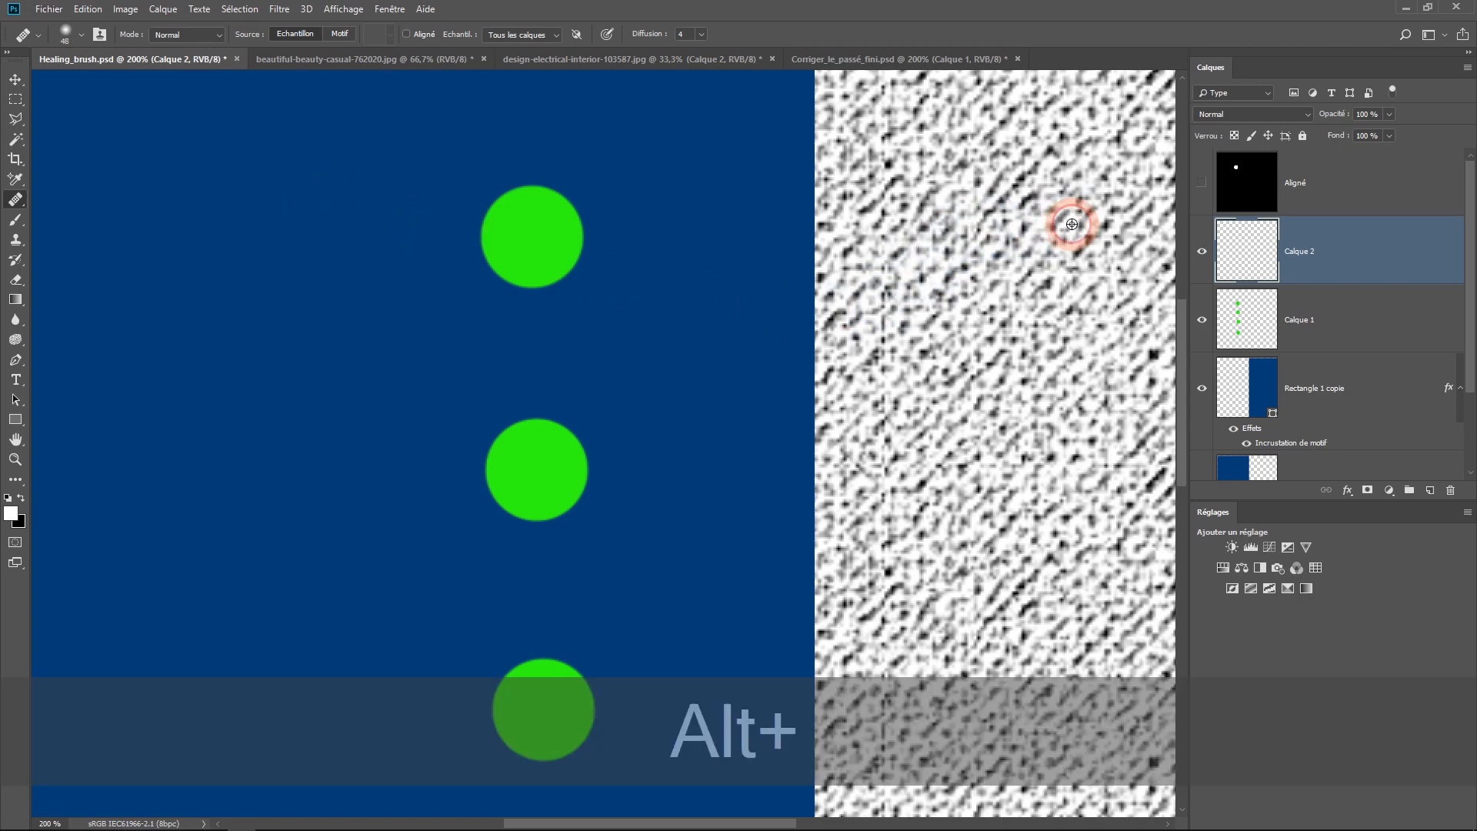
Step: Sample the white texture and heal over the right edge of the top green dot and the blue beside it
{"action": "left_click", "coordinate": [1027, 235], "text": "alt"}
{"action": "mouse_move", "coordinate": [646, 196]}
{"action": "left_mouse_down"}
{"action": "mouse_move", "coordinate": [668, 234]}
{"action": "mouse_move", "coordinate": [670, 282]}
{"action": "mouse_move", "coordinate": [677, 191]}
{"action": "mouse_move", "coordinate": [650, 292]}
{"action": "mouse_move", "coordinate": [644, 195]}
{"action": "mouse_move", "coordinate": [631, 282]}
{"action": "mouse_move", "coordinate": [625, 197]}
{"action": "mouse_move", "coordinate": [630, 266]}
{"action": "mouse_move", "coordinate": [598, 187]}
{"action": "mouse_move", "coordinate": [607, 254]}
{"action": "mouse_move", "coordinate": [580, 304]}
{"action": "mouse_move", "coordinate": [579, 187]}
{"action": "left_mouse_up"}
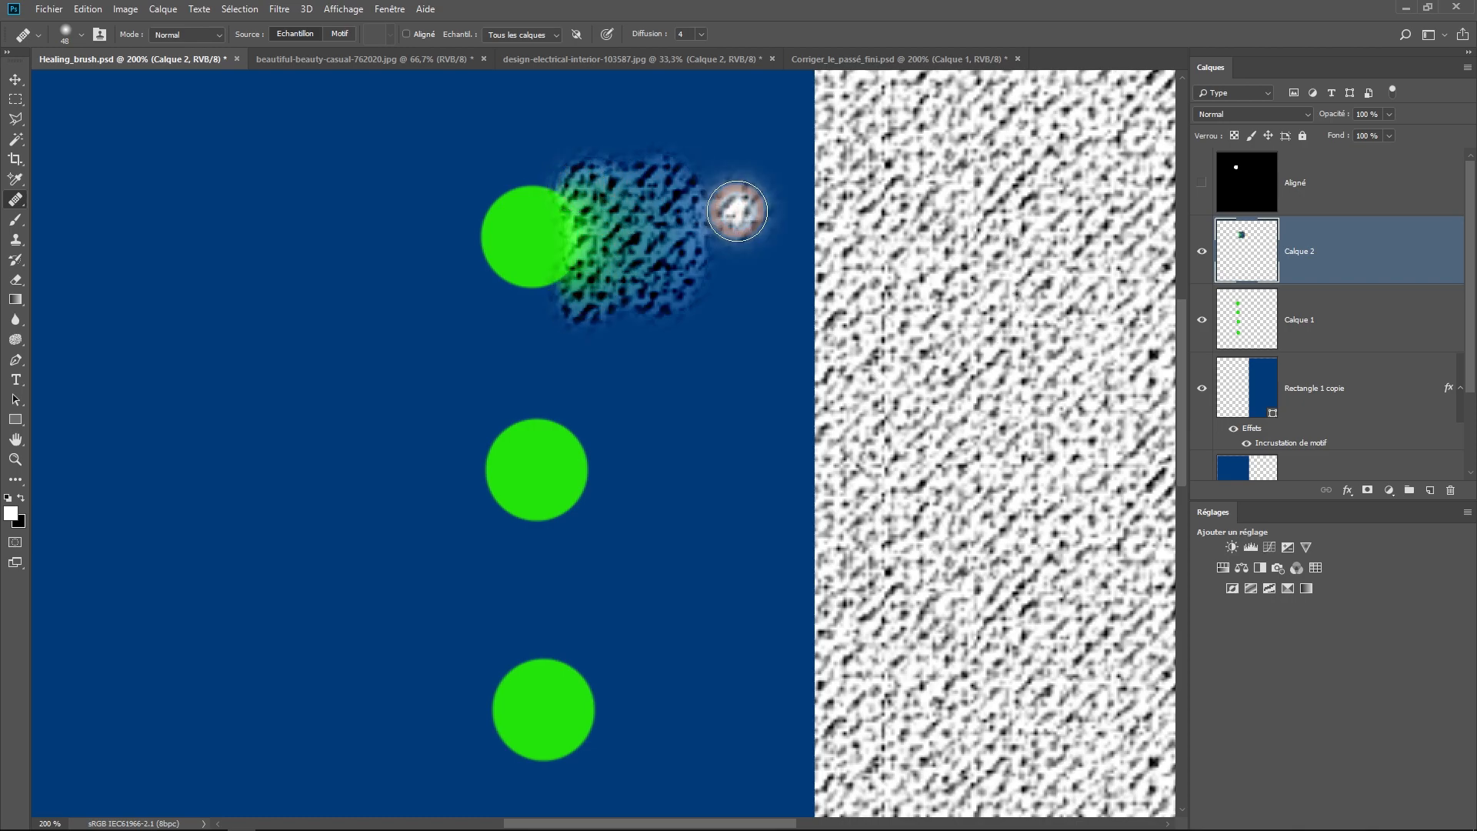
{"action": "mouse_move", "coordinate": [682, 268]}
{"action": "left_mouse_down"}
{"action": "mouse_move", "coordinate": [644, 193]}
{"action": "mouse_move", "coordinate": [560, 223]}
{"action": "mouse_move", "coordinate": [594, 188]}
{"action": "mouse_move", "coordinate": [641, 216]}
{"action": "mouse_move", "coordinate": [599, 293]}
{"action": "left_mouse_up"}
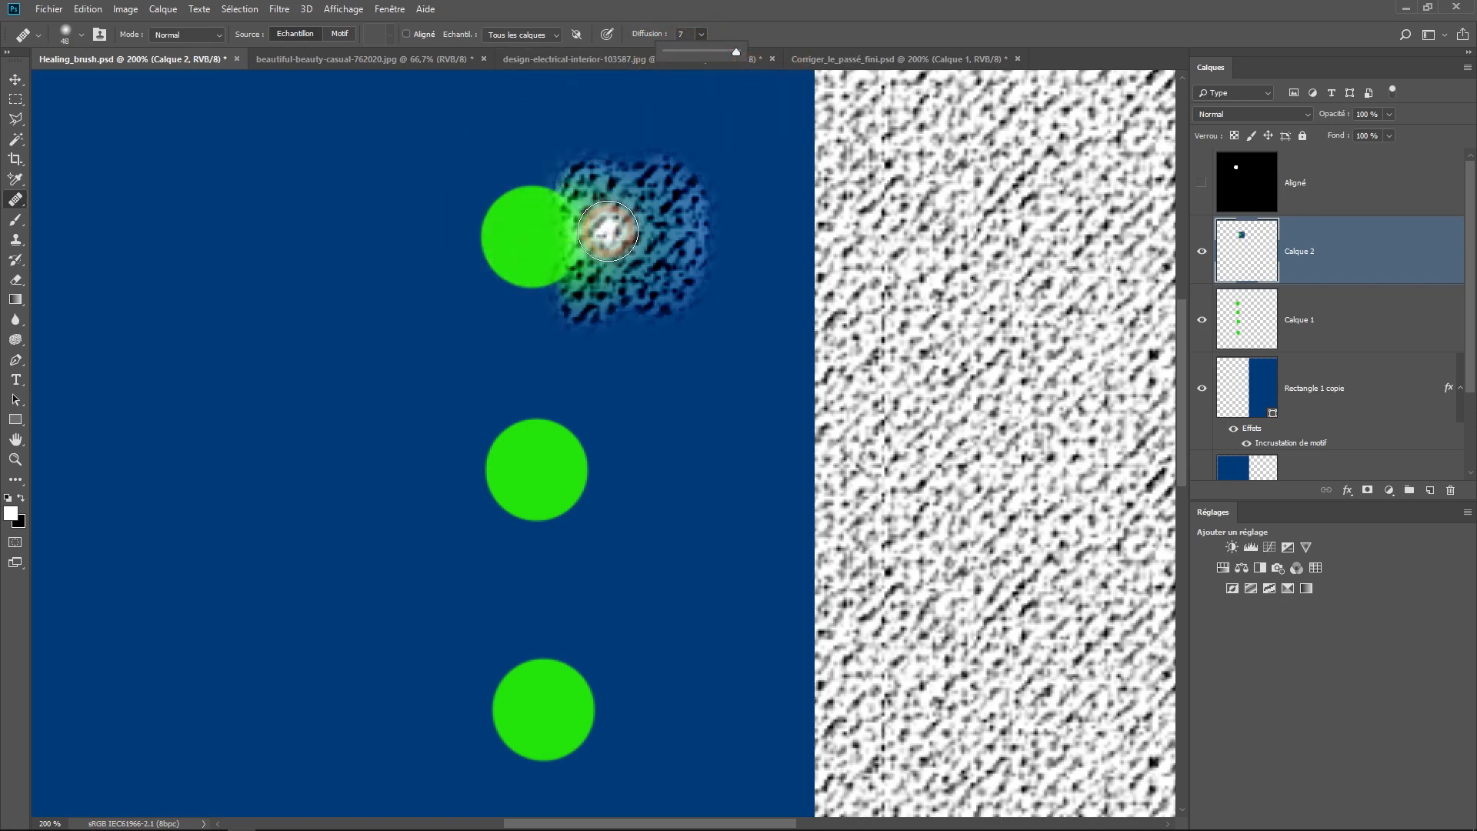
Step: Set Diffusion to 1, sample the plain blue area, and heal over the left edge of the top green dot
{"action": "left_click", "coordinate": [737, 54]}
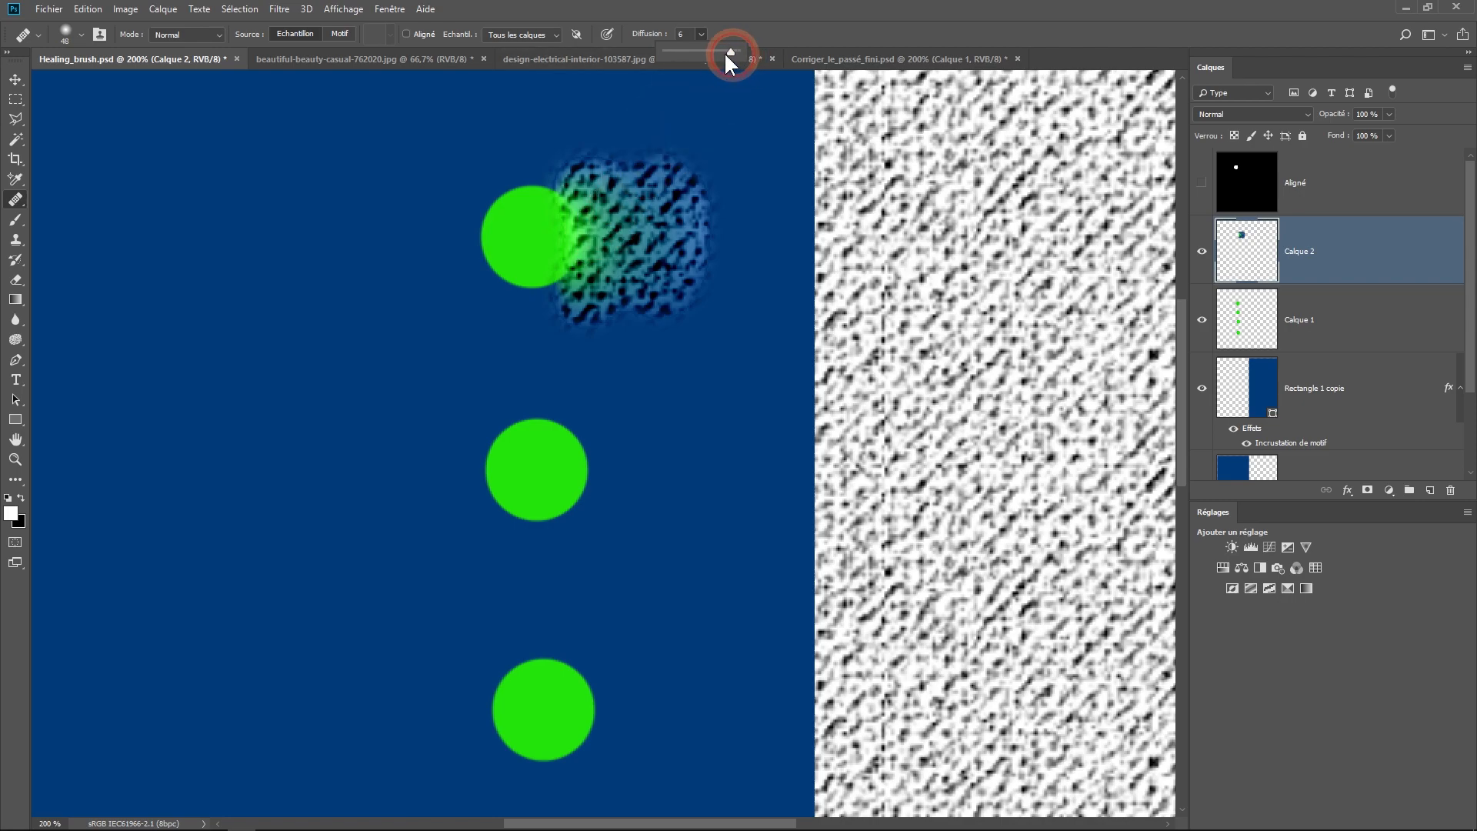
{"action": "mouse_move", "coordinate": [441, 207]}
{"action": "left_mouse_down"}
{"action": "mouse_move", "coordinate": [461, 290]}
{"action": "mouse_move", "coordinate": [452, 198]}
{"action": "mouse_move", "coordinate": [463, 277]}
{"action": "mouse_move", "coordinate": [497, 315]}
{"action": "mouse_move", "coordinate": [461, 194]}
{"action": "mouse_move", "coordinate": [434, 253]}
{"action": "mouse_move", "coordinate": [466, 331]}
{"action": "mouse_move", "coordinate": [490, 308]}
{"action": "mouse_move", "coordinate": [492, 186]}
{"action": "mouse_move", "coordinate": [420, 249]}
{"action": "mouse_move", "coordinate": [498, 231]}
{"action": "mouse_move", "coordinate": [418, 250]}
{"action": "mouse_move", "coordinate": [390, 278]}
{"action": "mouse_move", "coordinate": [445, 258]}
{"action": "mouse_move", "coordinate": [428, 303]}
{"action": "left_mouse_up"}
{"action": "key", "text": "ctrl+z"}
{"action": "left_click", "coordinate": [322, 257]}
{"action": "left_click", "coordinate": [279, 200], "text": "alt"}
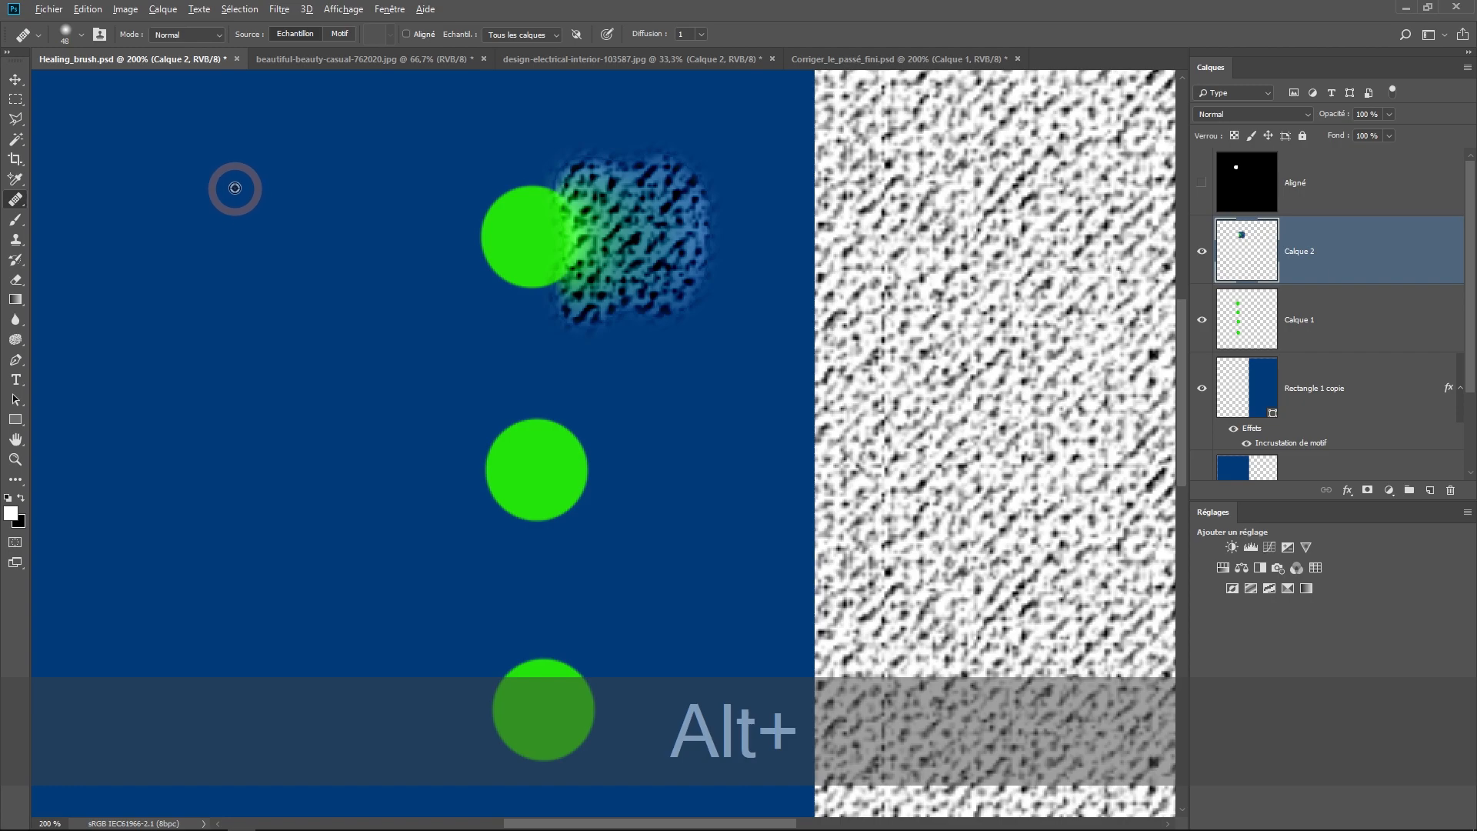
{"action": "mouse_move", "coordinate": [458, 220]}
{"action": "left_mouse_down"}
{"action": "mouse_move", "coordinate": [479, 295]}
{"action": "mouse_move", "coordinate": [448, 196]}
{"action": "mouse_move", "coordinate": [472, 301]}
{"action": "left_mouse_up"}
{"action": "mouse_move", "coordinate": [468, 178]}
{"action": "left_mouse_down"}
{"action": "mouse_move", "coordinate": [466, 265]}
{"action": "mouse_move", "coordinate": [488, 305]}
{"action": "mouse_move", "coordinate": [469, 200]}
{"action": "mouse_move", "coordinate": [459, 257]}
{"action": "mouse_move", "coordinate": [474, 212]}
{"action": "mouse_move", "coordinate": [455, 203]}
{"action": "mouse_move", "coordinate": [457, 283]}
{"action": "mouse_move", "coordinate": [484, 283]}
{"action": "mouse_move", "coordinate": [506, 234]}
{"action": "mouse_move", "coordinate": [497, 248]}
{"action": "mouse_move", "coordinate": [476, 230]}
{"action": "mouse_move", "coordinate": [465, 182]}
{"action": "mouse_move", "coordinate": [461, 239]}
{"action": "mouse_move", "coordinate": [484, 301]}
{"action": "mouse_move", "coordinate": [472, 208]}
{"action": "mouse_move", "coordinate": [462, 251]}
{"action": "mouse_move", "coordinate": [499, 245]}
{"action": "mouse_move", "coordinate": [483, 262]}
{"action": "mouse_move", "coordinate": [471, 231]}
{"action": "mouse_move", "coordinate": [460, 257]}
{"action": "mouse_move", "coordinate": [464, 217]}
{"action": "mouse_move", "coordinate": [462, 253]}
{"action": "mouse_move", "coordinate": [503, 264]}
{"action": "left_mouse_up"}
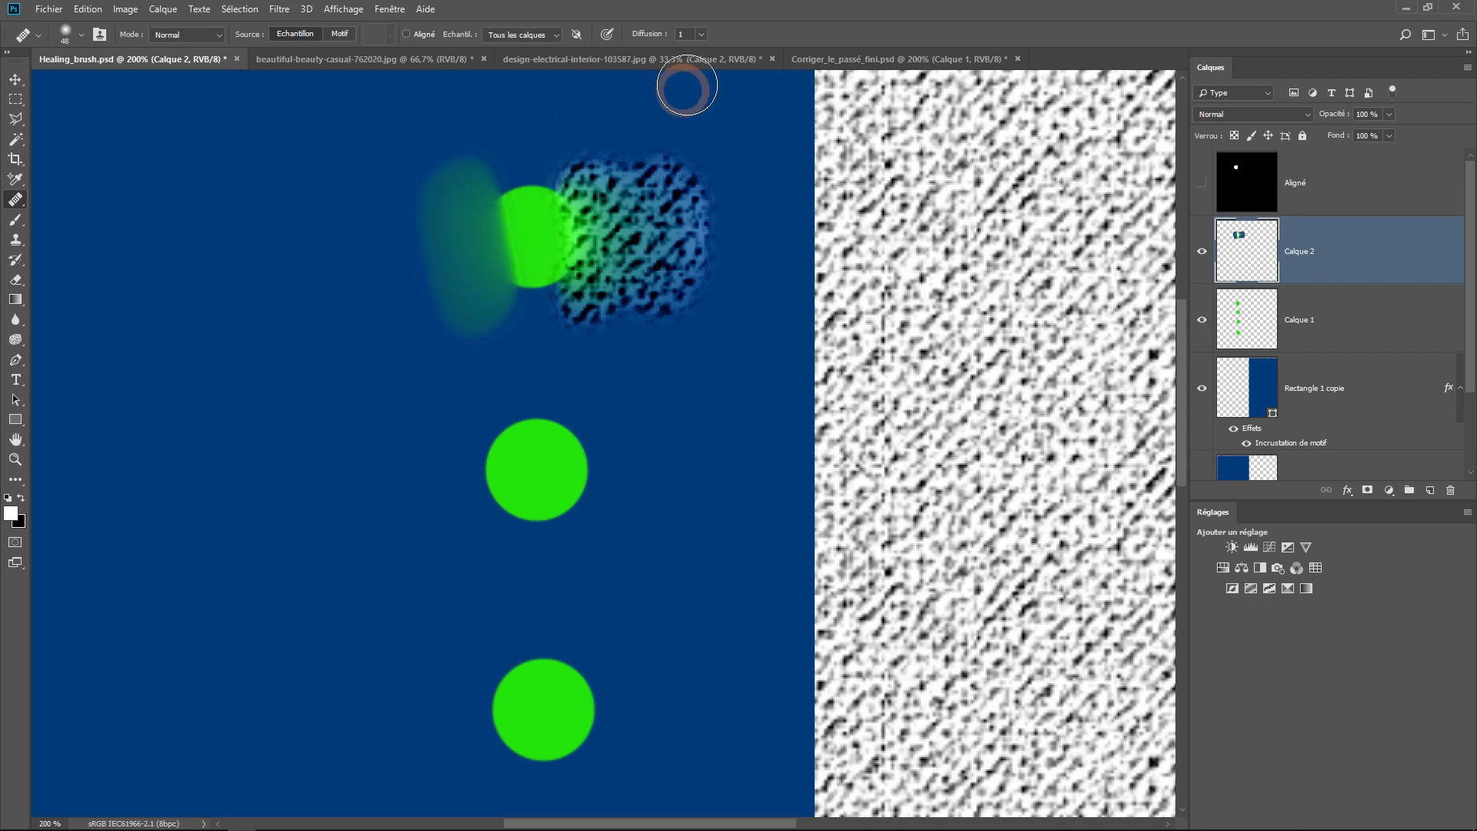
Step: Heal over the left edges of the second and third green dots, using maximum Diffusion for the second and 4 for the third
{"action": "left_click", "coordinate": [702, 34]}
{"action": "left_click_drag", "start_coordinate": [703, 52], "coordinate": [788, 64]}
{"action": "mouse_move", "coordinate": [460, 438]}
{"action": "left_mouse_down"}
{"action": "mouse_move", "coordinate": [472, 535]}
{"action": "mouse_move", "coordinate": [459, 458]}
{"action": "left_mouse_up"}
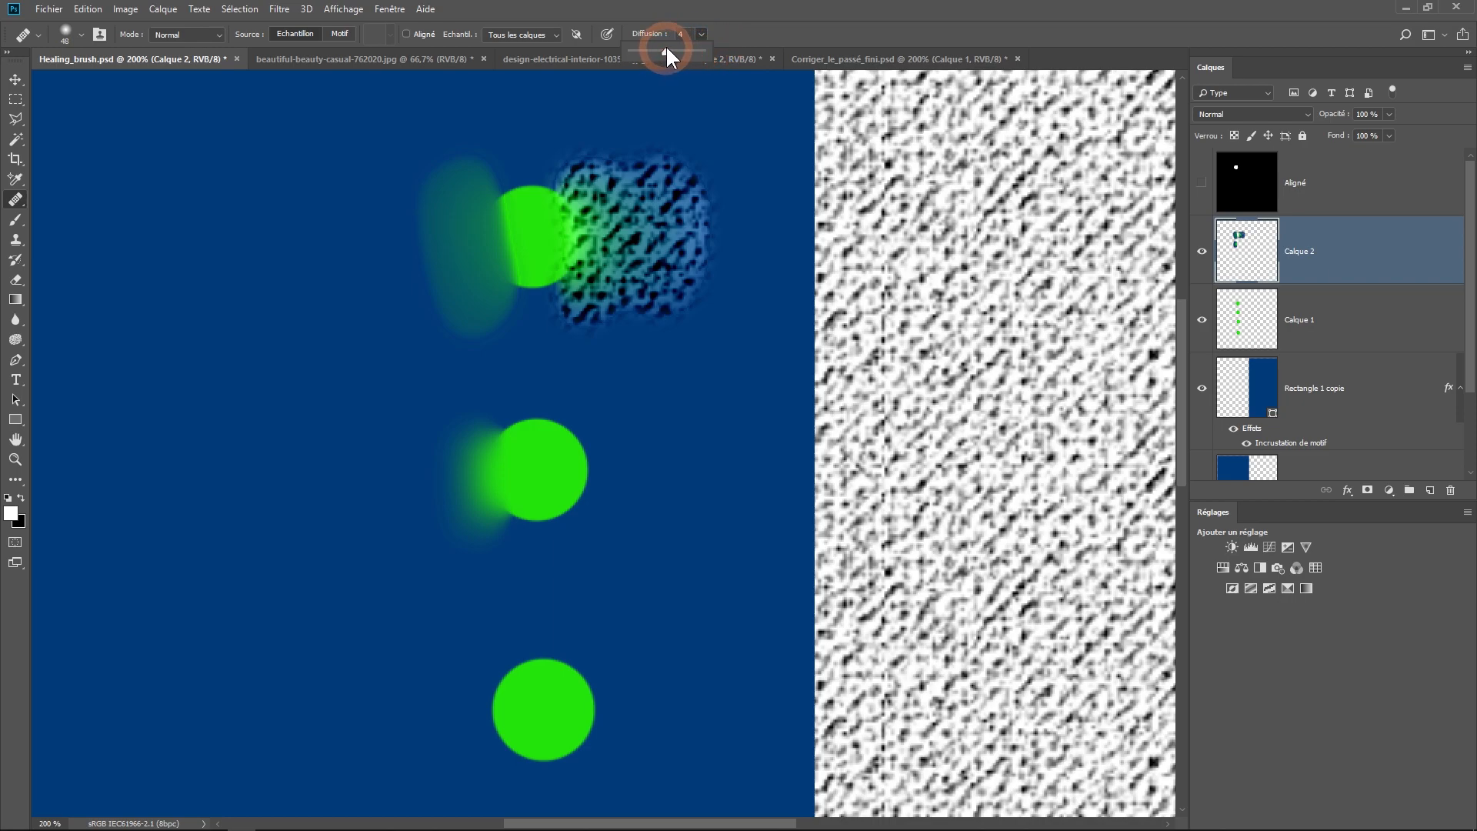
{"action": "mouse_move", "coordinate": [472, 673]}
{"action": "left_mouse_down"}
{"action": "mouse_move", "coordinate": [473, 747]}
{"action": "mouse_move", "coordinate": [493, 657]}
{"action": "mouse_move", "coordinate": [471, 706]}
{"action": "mouse_move", "coordinate": [480, 759]}
{"action": "mouse_move", "coordinate": [472, 705]}
{"action": "mouse_move", "coordinate": [498, 645]}
{"action": "mouse_move", "coordinate": [460, 700]}
{"action": "mouse_move", "coordinate": [458, 733]}
{"action": "left_mouse_up"}
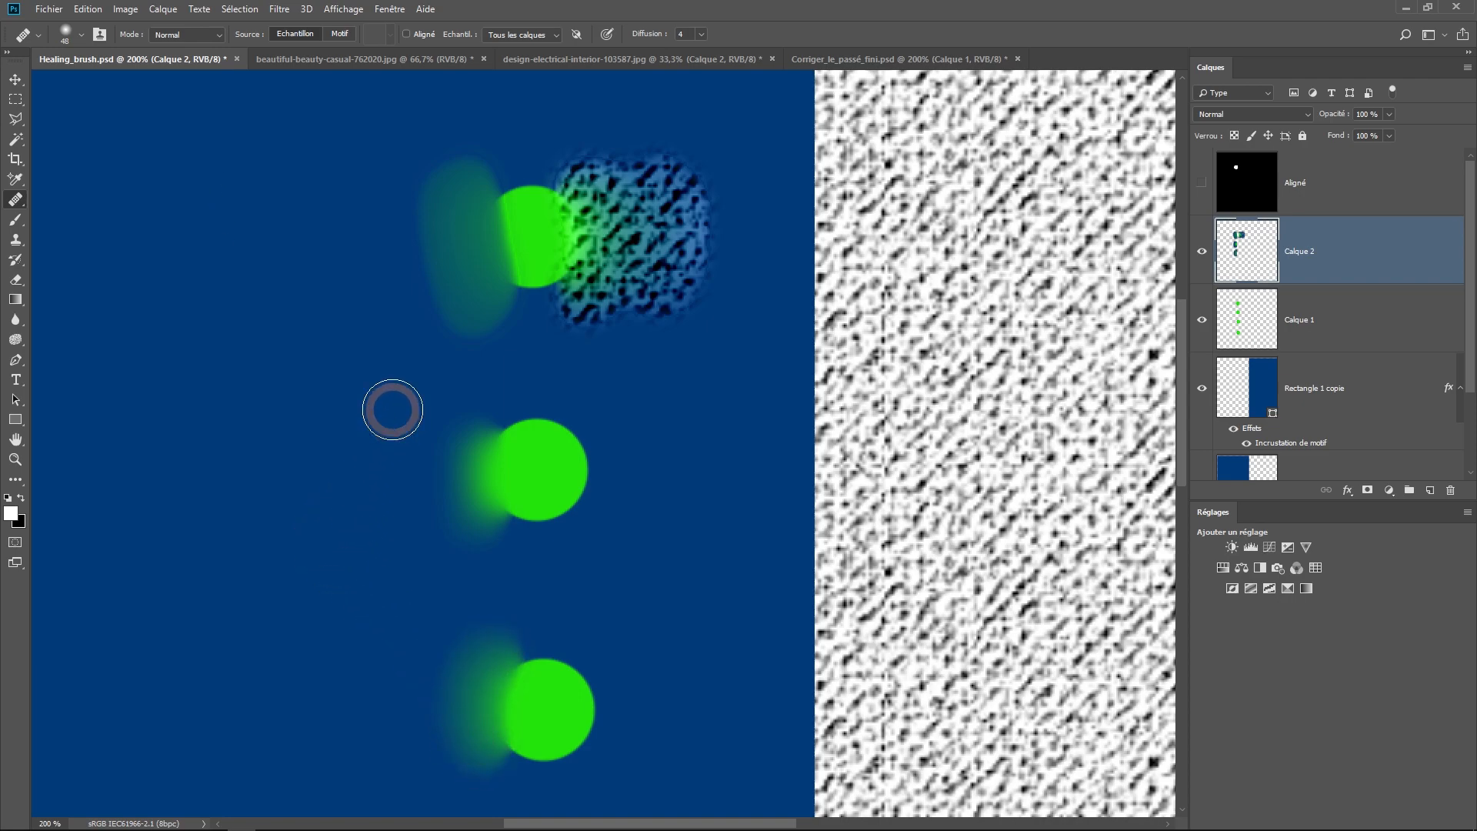
Step: Set the Healing Brush mode to Remplacer, sample the white pattern, and paint a large patch on the upper-left blue area
{"action": "left_click", "coordinate": [383, 447], "text": "ctrl+alt"}
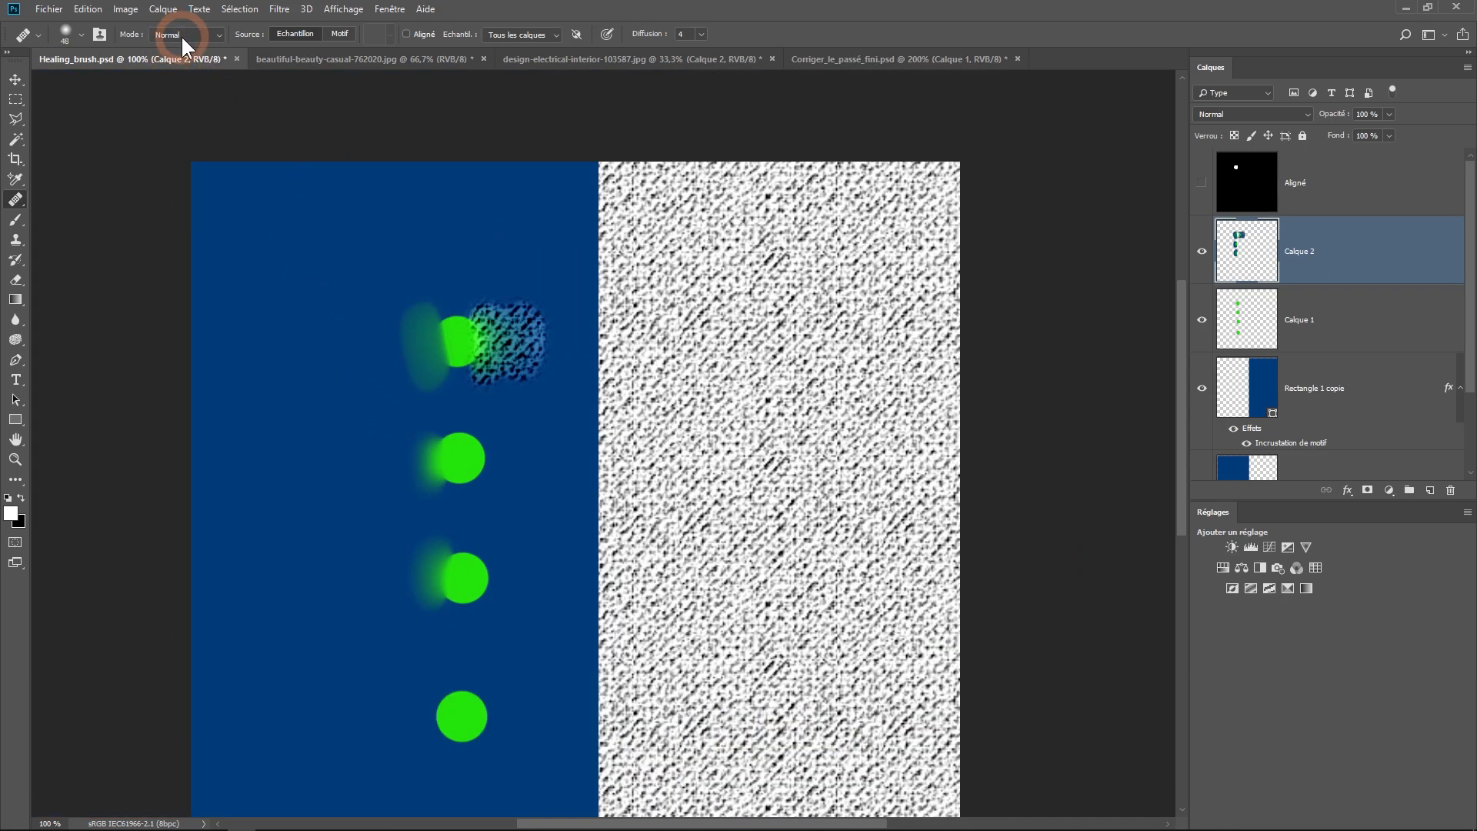
{"action": "left_click", "coordinate": [182, 35]}
{"action": "left_click", "coordinate": [178, 58]}
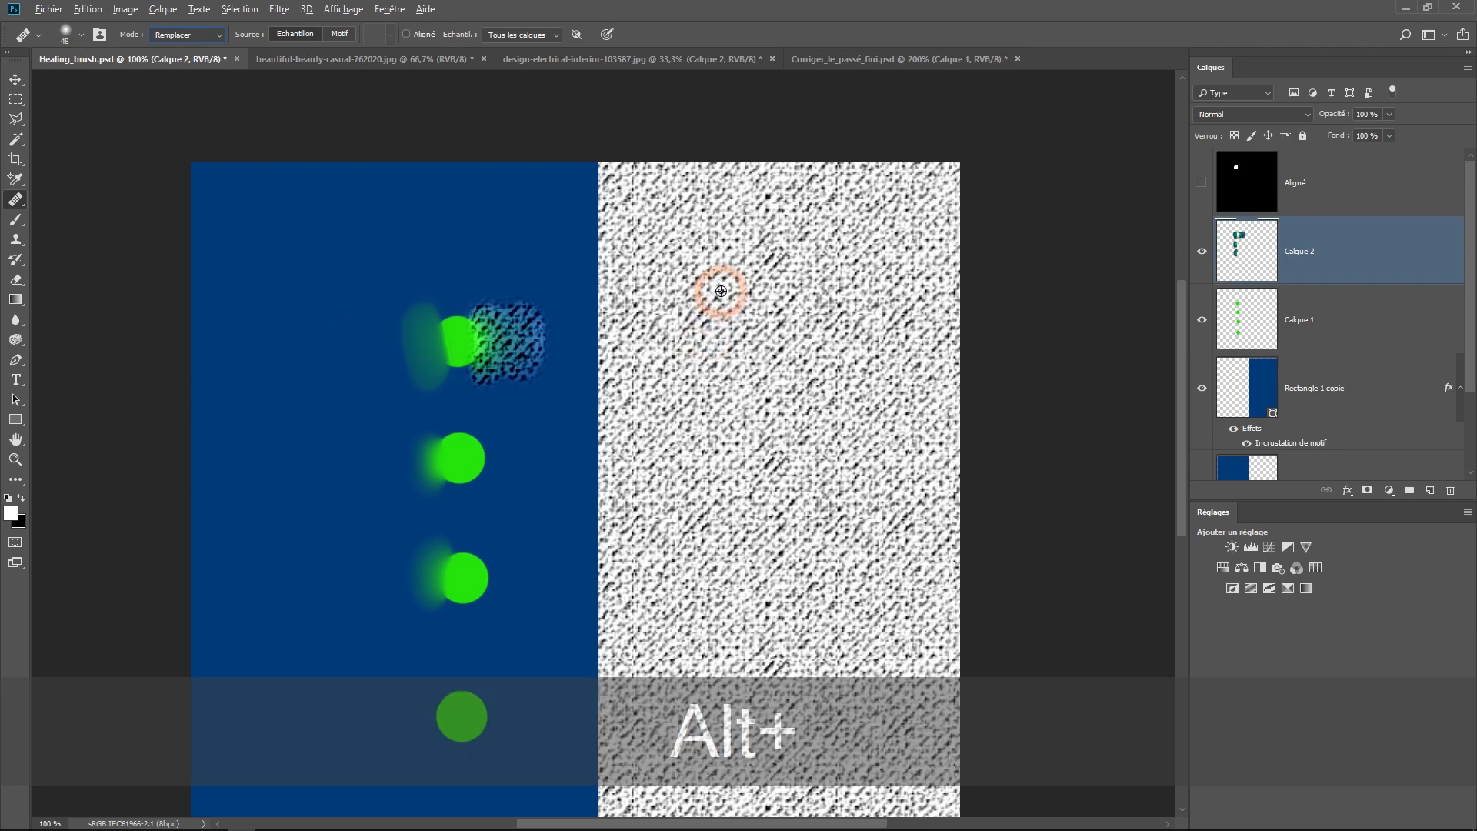
{"action": "left_click", "coordinate": [718, 313], "text": "alt"}
{"action": "mouse_move", "coordinate": [303, 238]}
{"action": "left_mouse_down"}
{"action": "mouse_move", "coordinate": [302, 294]}
{"action": "mouse_move", "coordinate": [309, 245]}
{"action": "mouse_move", "coordinate": [324, 267]}
{"action": "mouse_move", "coordinate": [305, 309]}
{"action": "mouse_move", "coordinate": [300, 222]}
{"action": "mouse_move", "coordinate": [339, 241]}
{"action": "mouse_move", "coordinate": [327, 329]}
{"action": "mouse_move", "coordinate": [332, 231]}
{"action": "mouse_move", "coordinate": [272, 277]}
{"action": "mouse_move", "coordinate": [324, 309]}
{"action": "left_mouse_up"}
{"action": "key", "text": "ctrl+plus"}
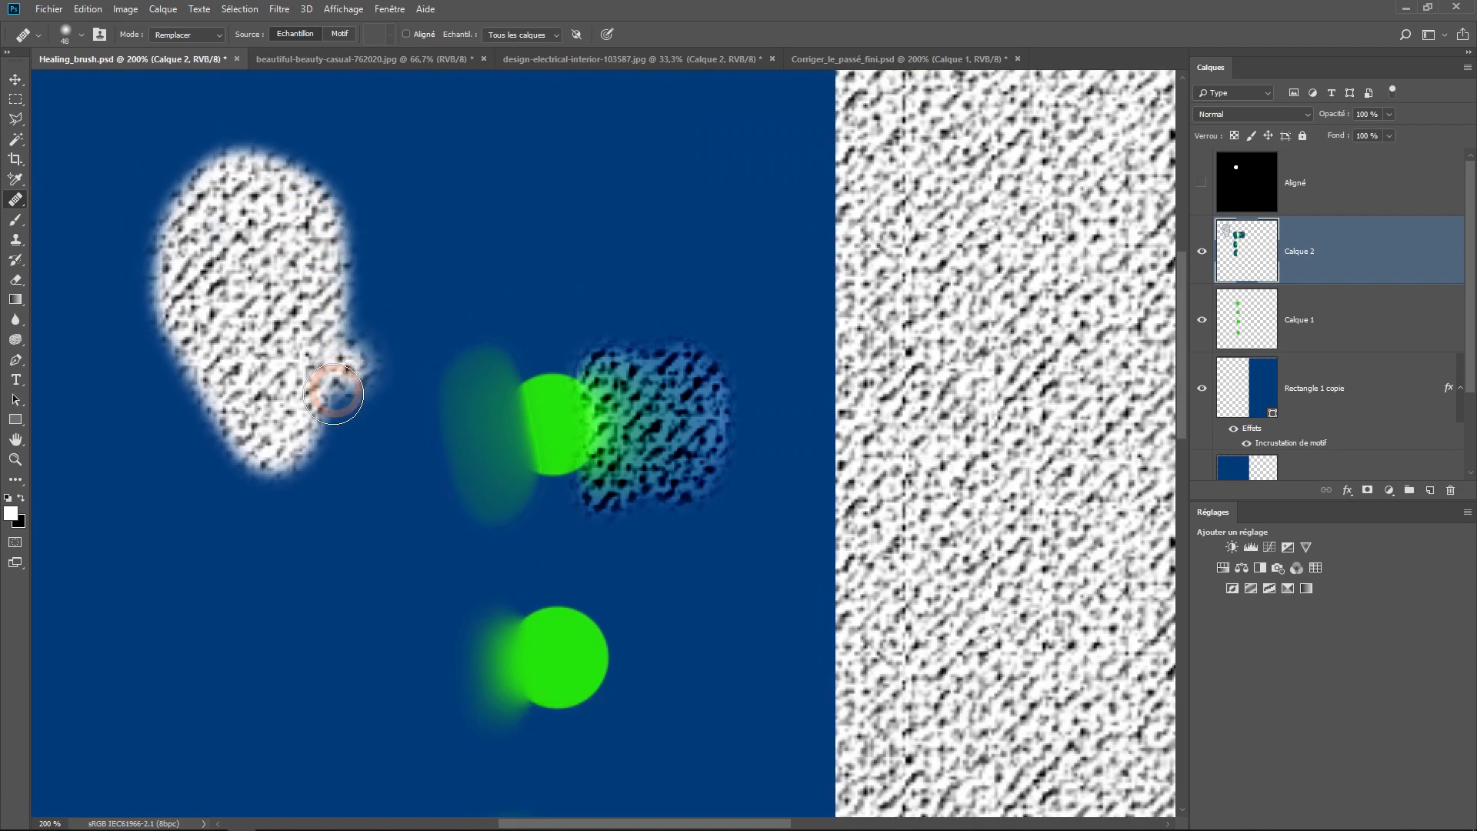
{"action": "mouse_move", "coordinate": [233, 159]}
{"action": "left_mouse_down"}
{"action": "mouse_move", "coordinate": [168, 280]}
{"action": "mouse_move", "coordinate": [227, 414]}
{"action": "mouse_move", "coordinate": [286, 266]}
{"action": "mouse_move", "coordinate": [278, 185]}
{"action": "mouse_move", "coordinate": [329, 187]}
{"action": "left_mouse_up"}
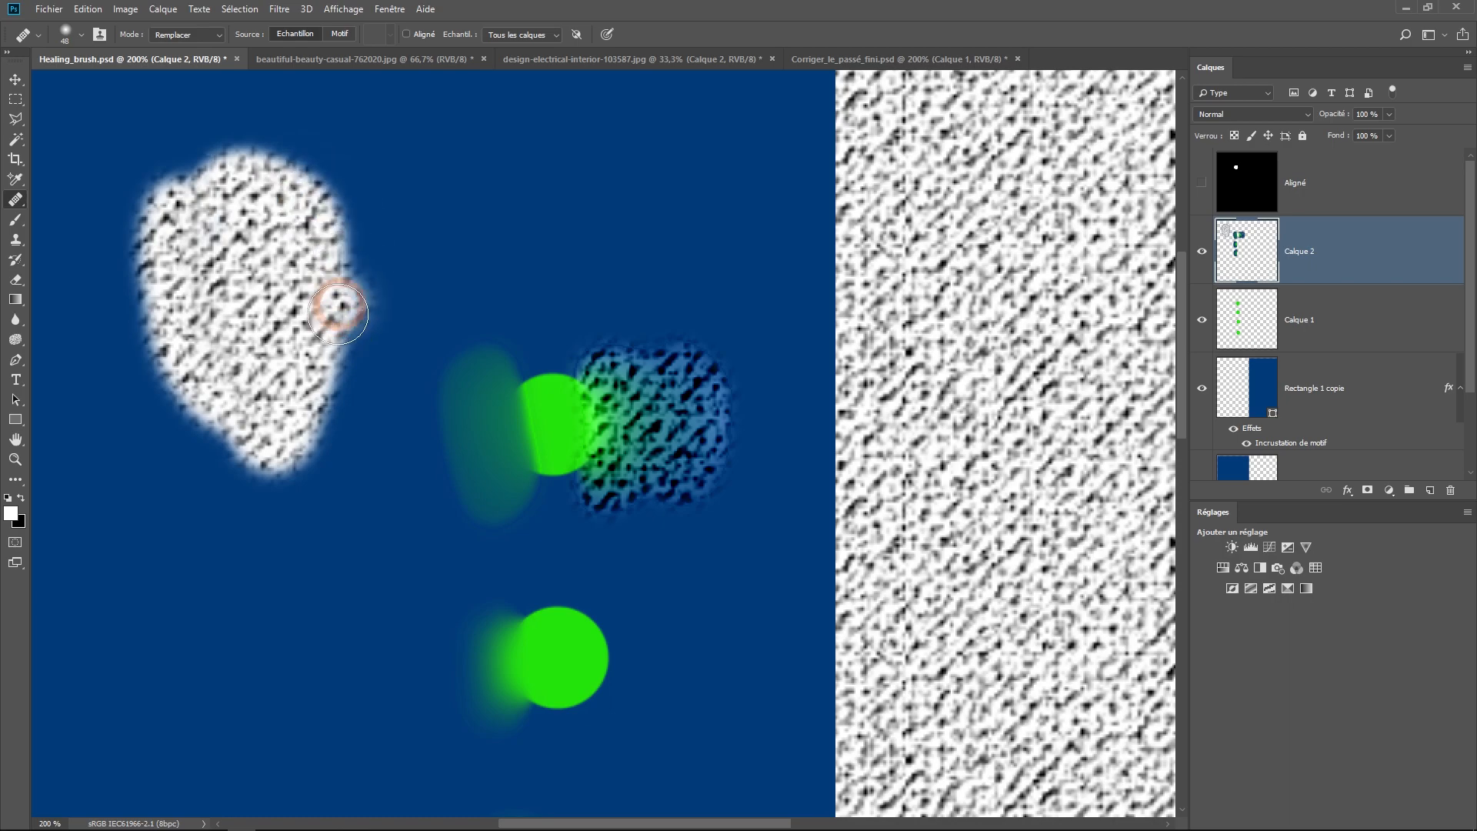
Step: Try a Clone Stamp stroke on the blue area beside the white textured patch, and undo it
{"action": "left_click", "coordinate": [16, 241]}
{"action": "mouse_move", "coordinate": [462, 169]}
{"action": "left_mouse_down"}
{"action": "mouse_move", "coordinate": [484, 195]}
{"action": "mouse_move", "coordinate": [465, 194]}
{"action": "mouse_move", "coordinate": [477, 178]}
{"action": "mouse_move", "coordinate": [491, 207]}
{"action": "mouse_move", "coordinate": [523, 174]}
{"action": "mouse_move", "coordinate": [500, 179]}
{"action": "mouse_move", "coordinate": [509, 233]}
{"action": "mouse_move", "coordinate": [547, 189]}
{"action": "mouse_move", "coordinate": [462, 230]}
{"action": "mouse_move", "coordinate": [513, 236]}
{"action": "mouse_move", "coordinate": [468, 257]}
{"action": "mouse_move", "coordinate": [565, 215]}
{"action": "mouse_move", "coordinate": [392, 250]}
{"action": "left_mouse_up"}
{"action": "key", "text": "ctrl+z"}
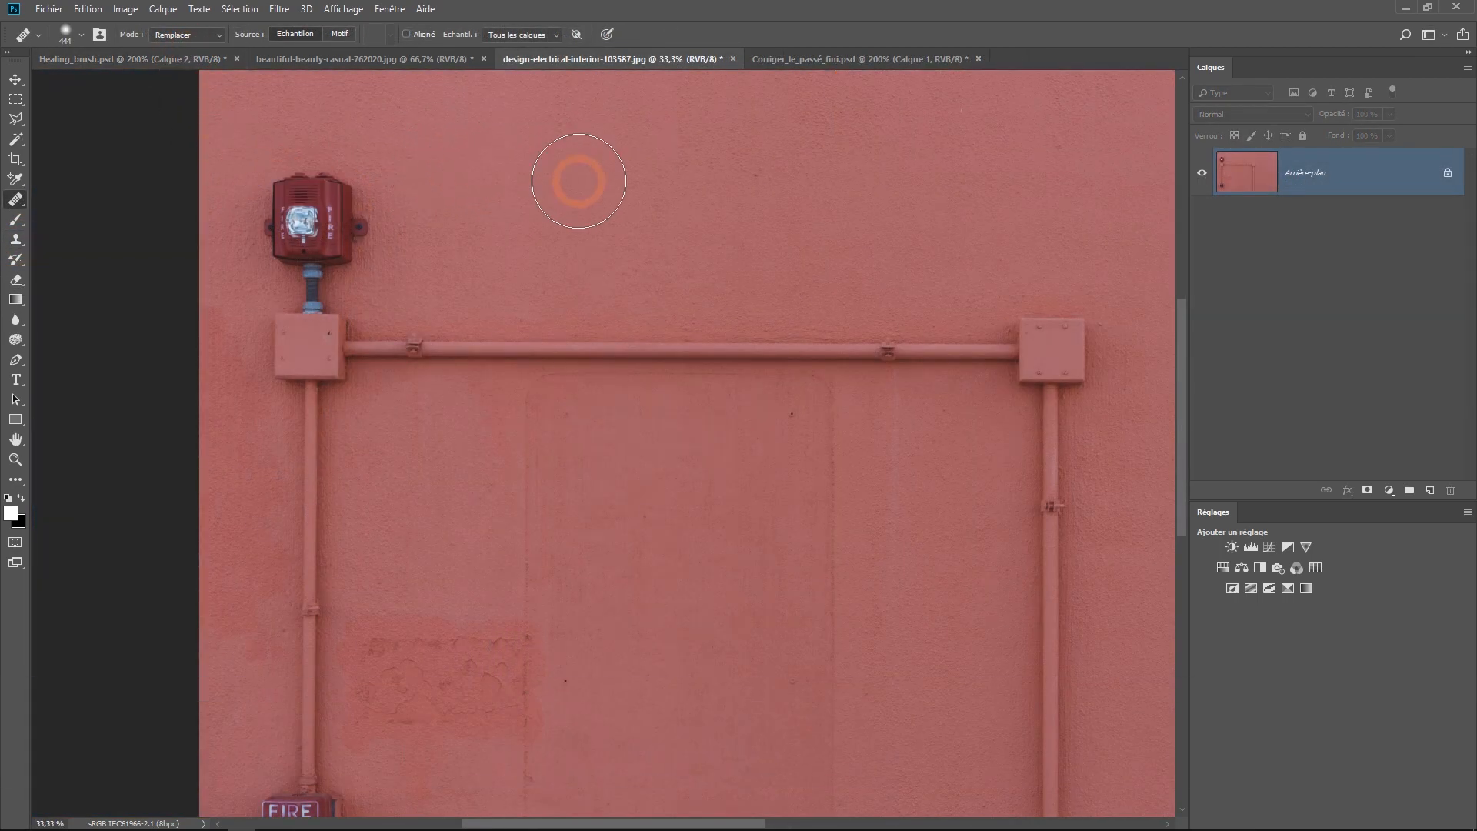
Step: Switch to design-electrical-interior-103587.jpg and set the Healing Brush mode to Normal
{"action": "left_click_drag", "start_coordinate": [765, 240], "coordinate": [657, 57]}
{"action": "left_click", "coordinate": [672, 234], "text": "ctrl+alt"}
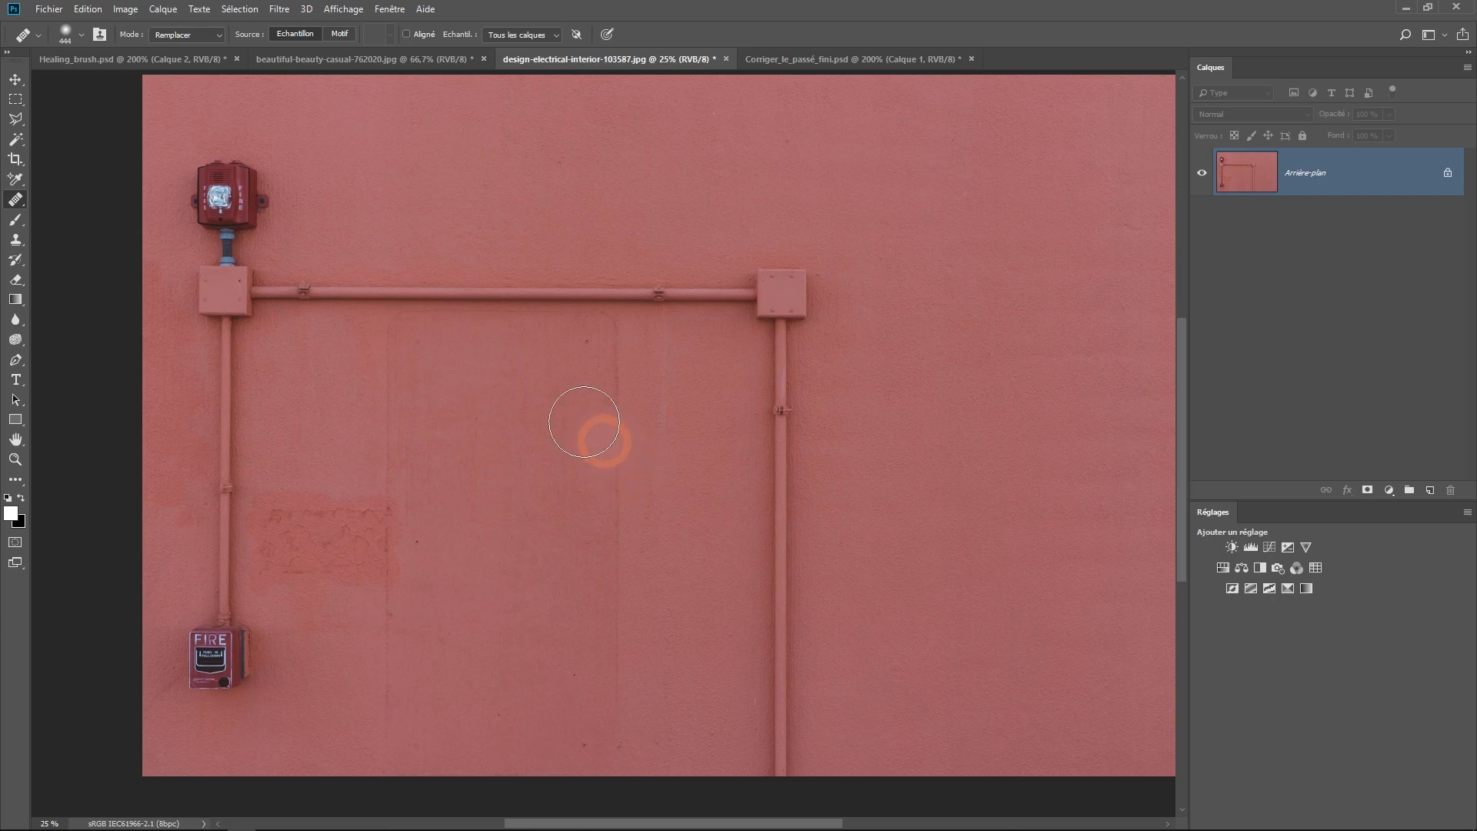
{"action": "left_click", "coordinate": [182, 44]}
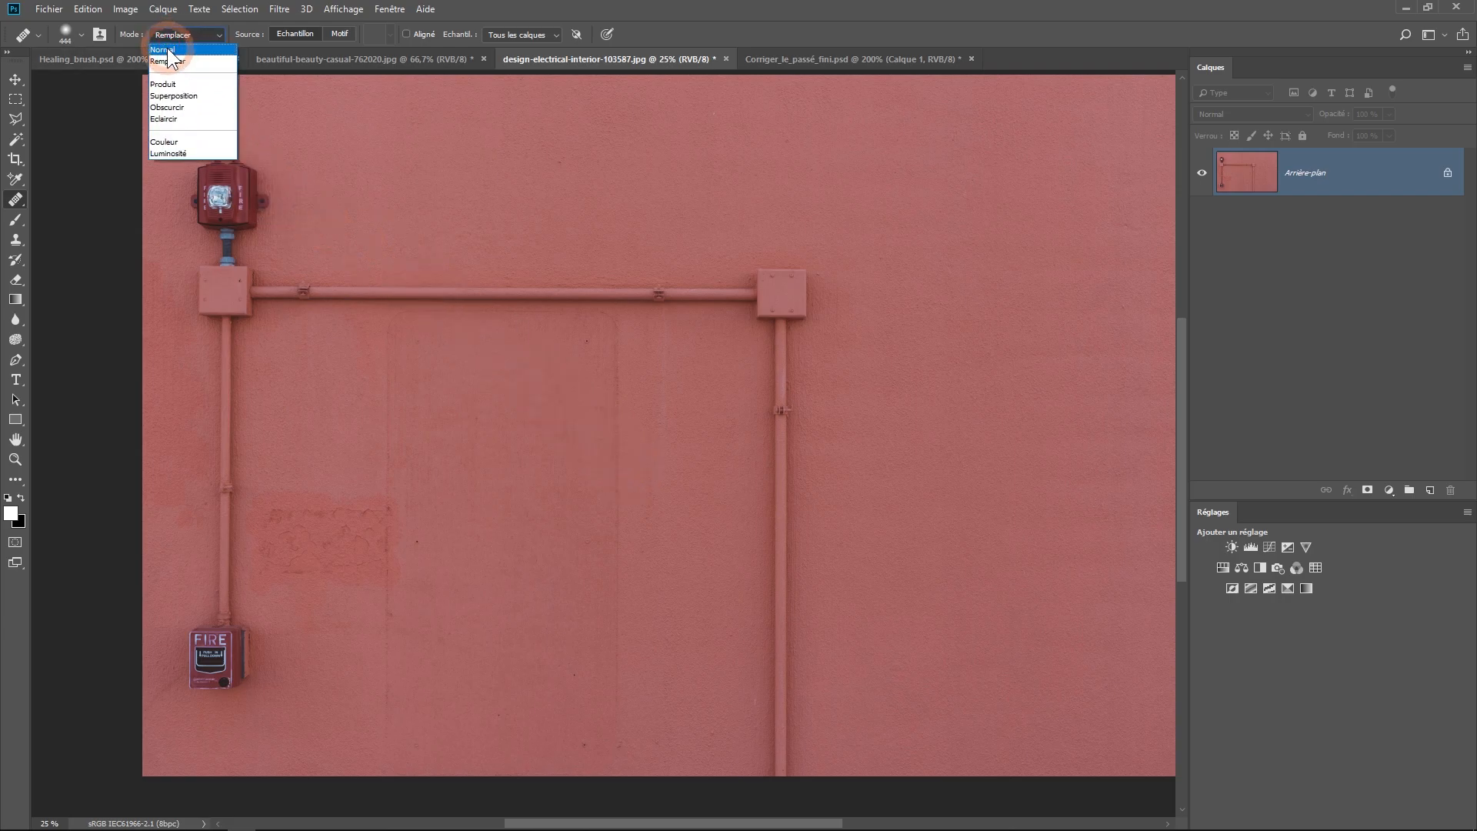
{"action": "left_click", "coordinate": [162, 53]}
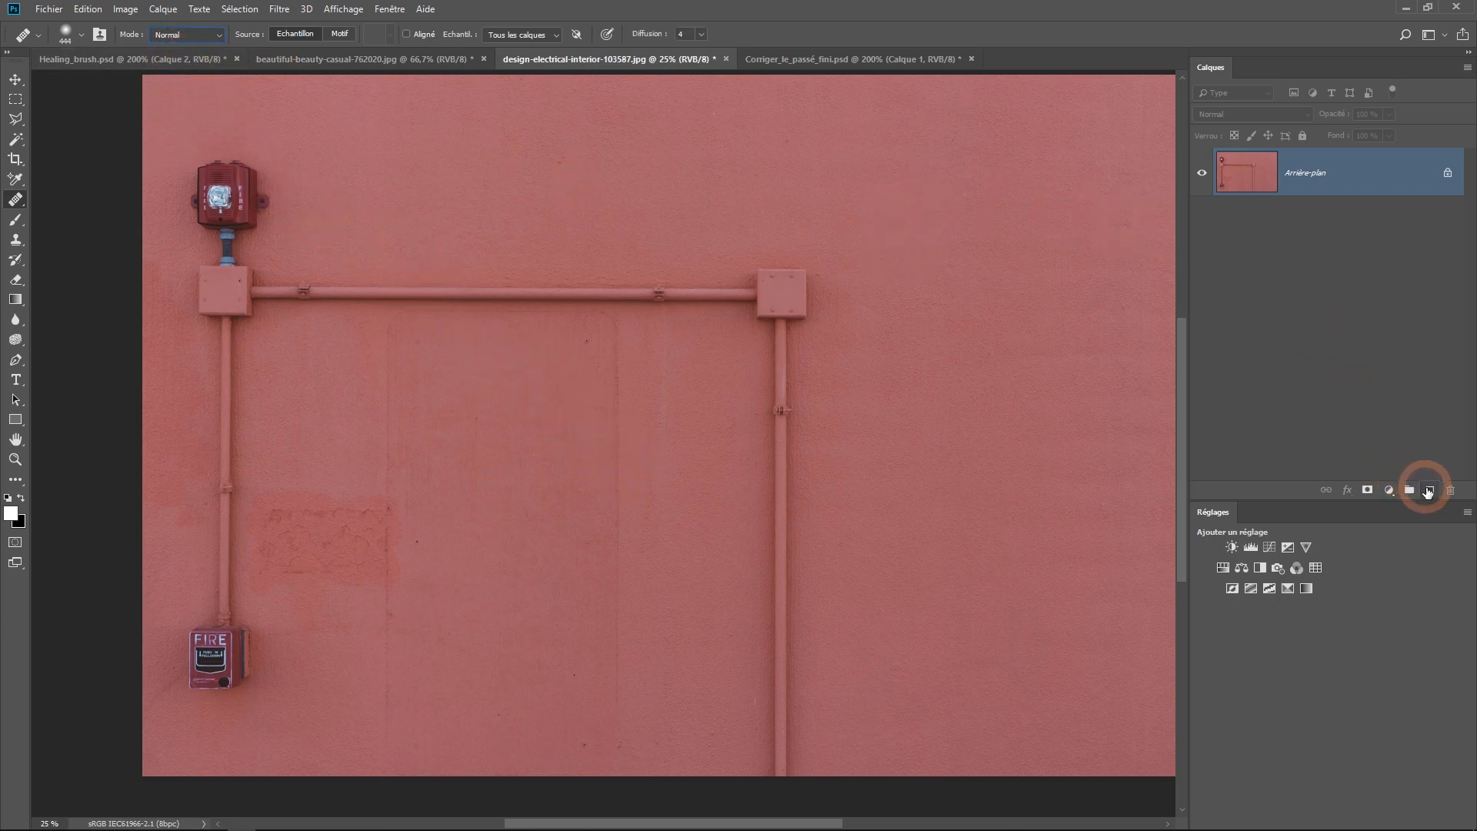
Step: Add a new empty layer above the wall photo and set the Healing Brush to sample Actif et inférieurs
{"action": "left_click", "coordinate": [1428, 493]}
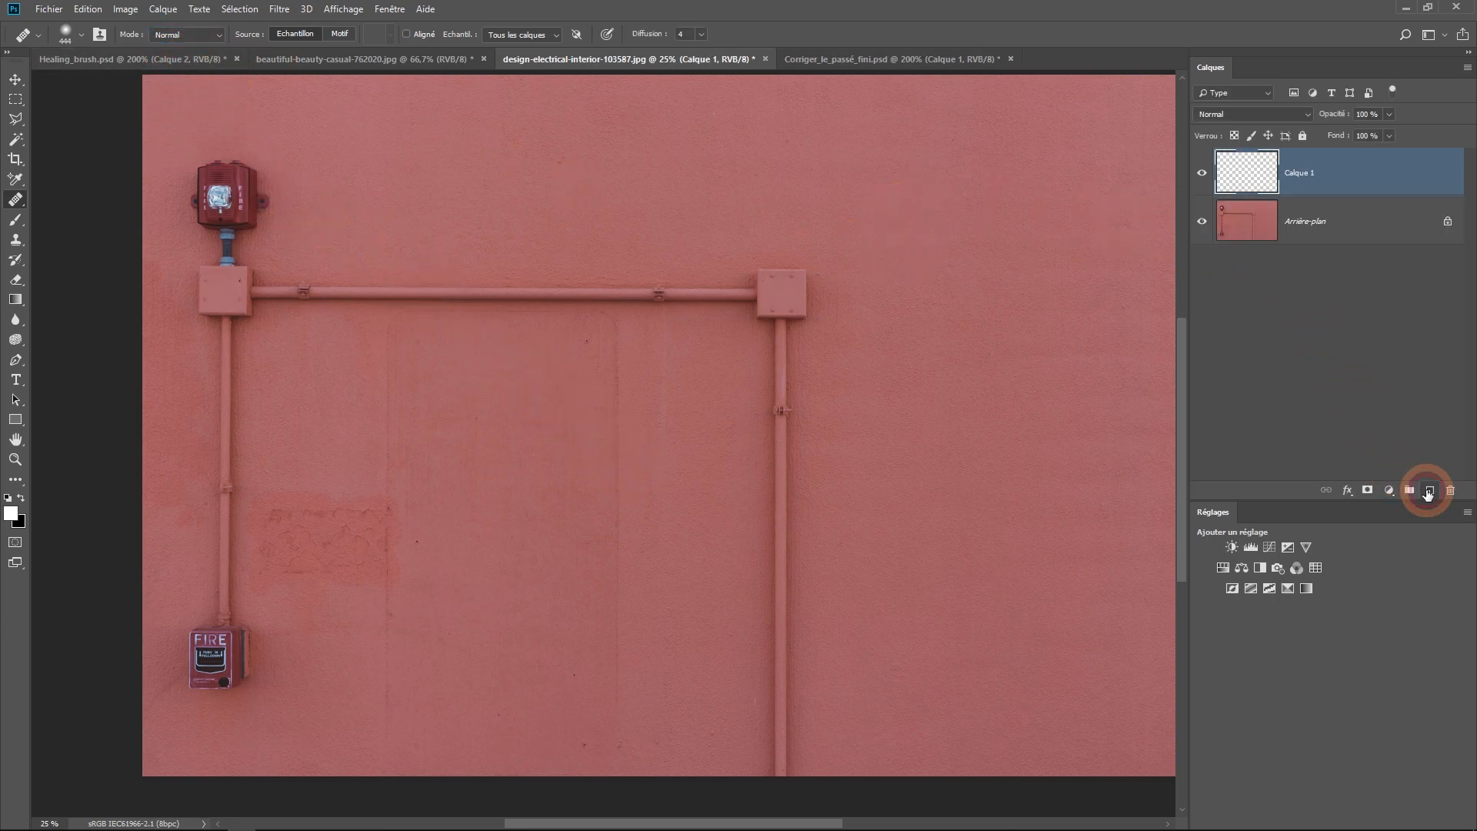
{"action": "left_click", "coordinate": [525, 35]}
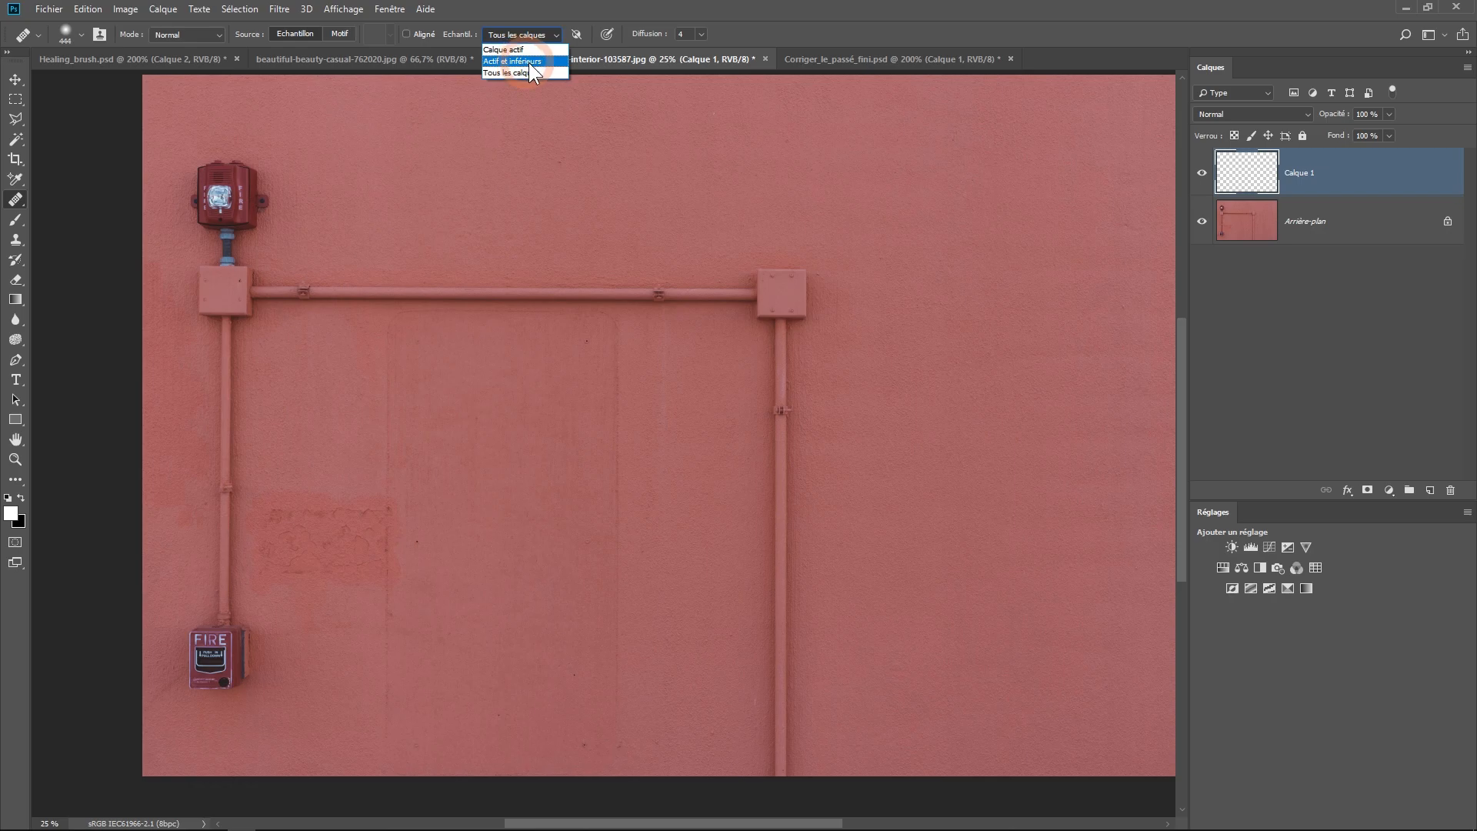
{"action": "left_click", "coordinate": [538, 63]}
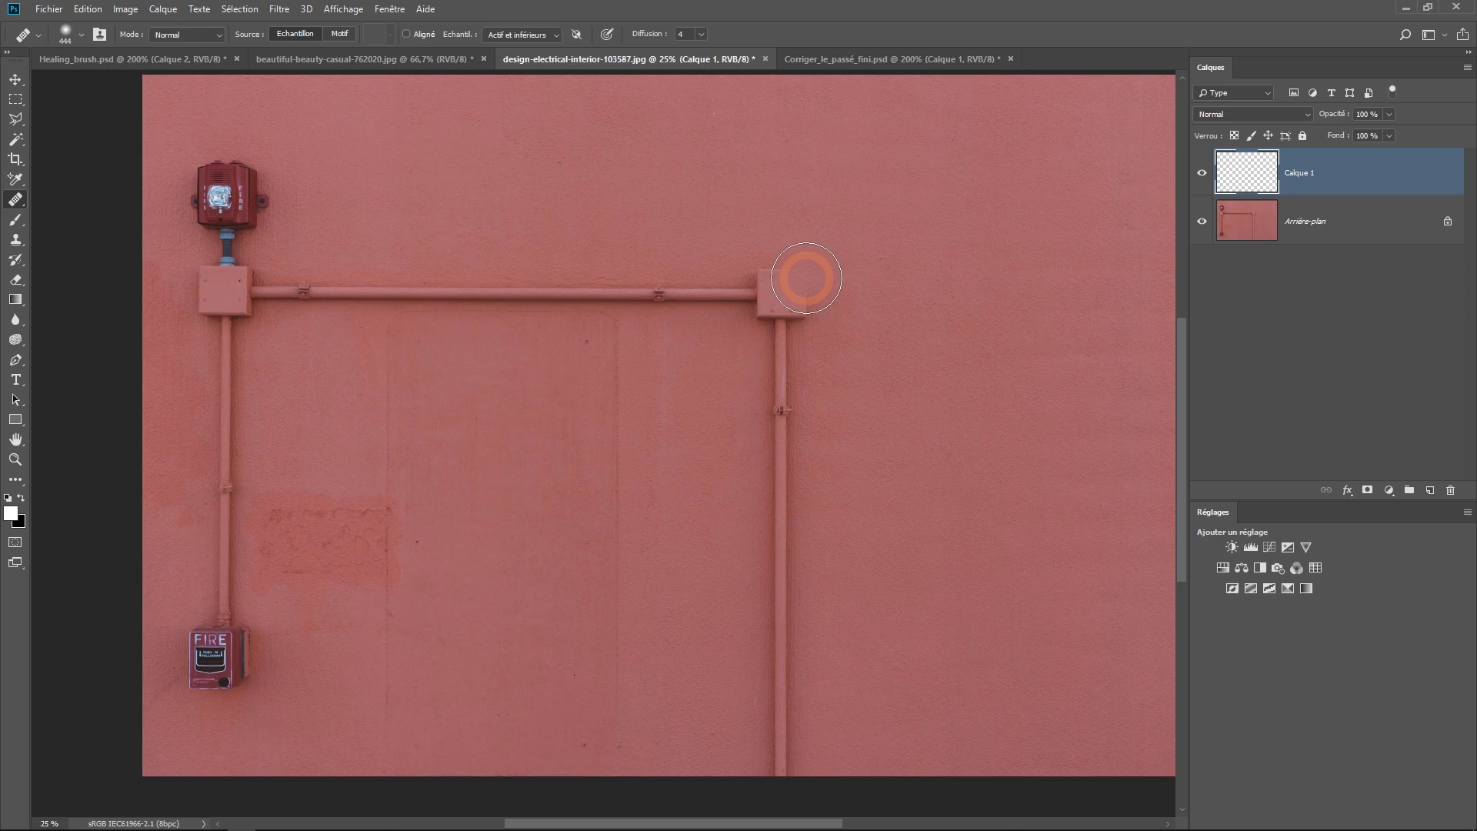
Step: Heal away the right junction box and its vertical conduit on the new layer, resampling clean wall to even out the tone
{"action": "mouse_move", "coordinate": [740, 290]}
{"action": "left_mouse_down"}
{"action": "mouse_move", "coordinate": [782, 290]}
{"action": "mouse_move", "coordinate": [792, 370]}
{"action": "mouse_move", "coordinate": [780, 773]}
{"action": "left_mouse_up"}
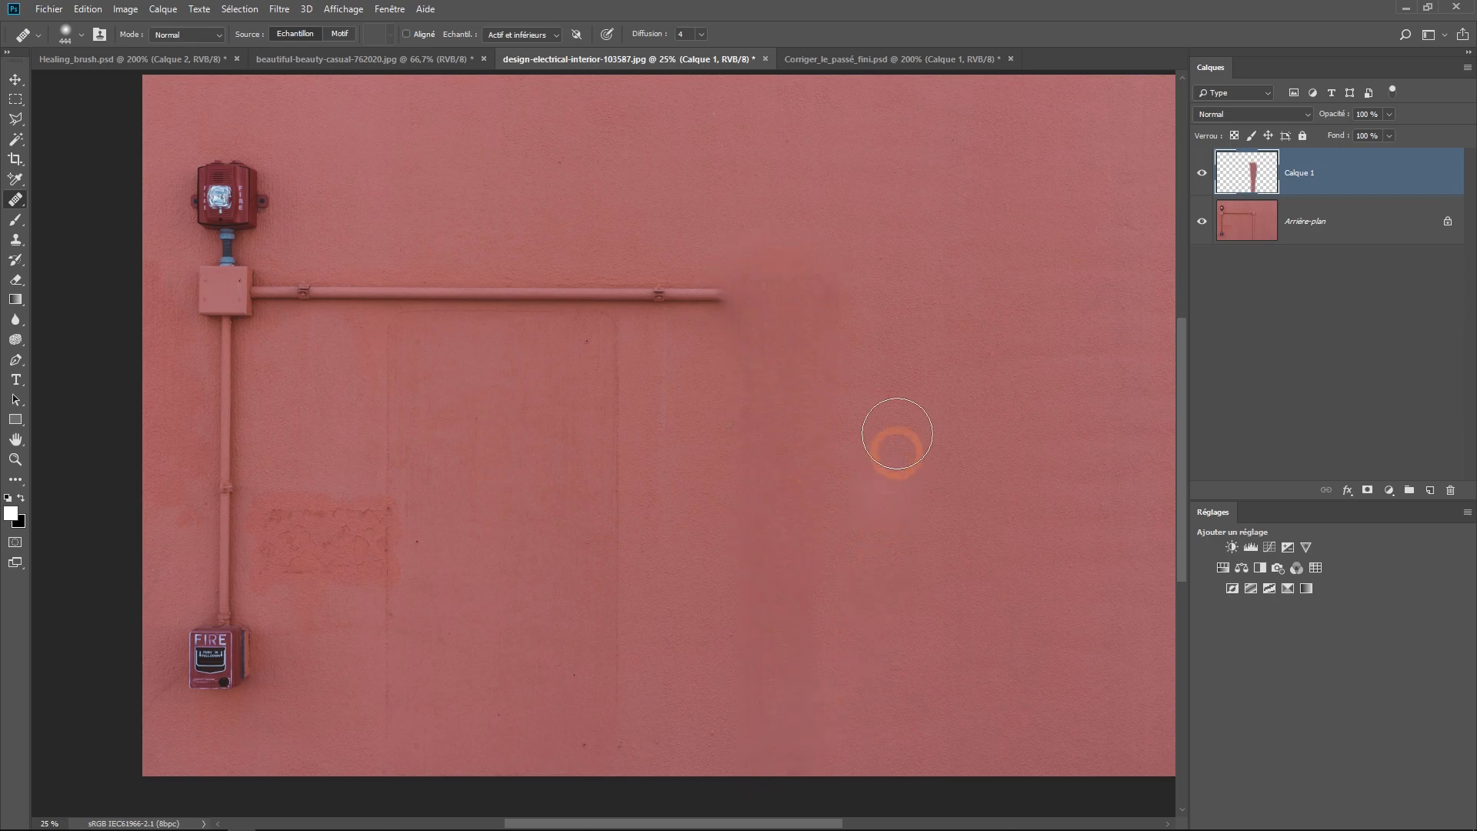
{"action": "left_click", "coordinate": [839, 260], "text": "alt"}
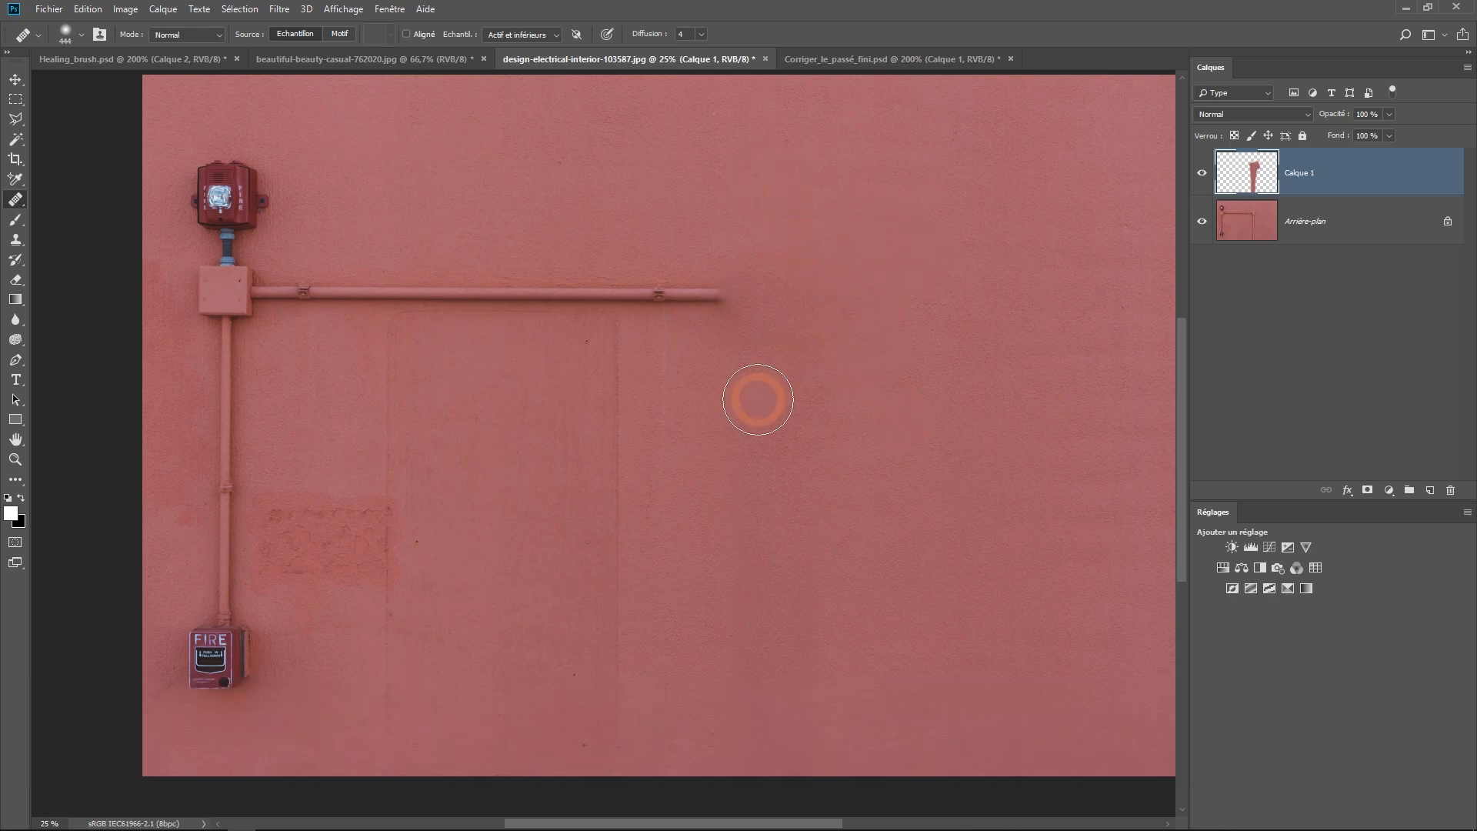
{"action": "left_click", "coordinate": [709, 307], "text": "alt"}
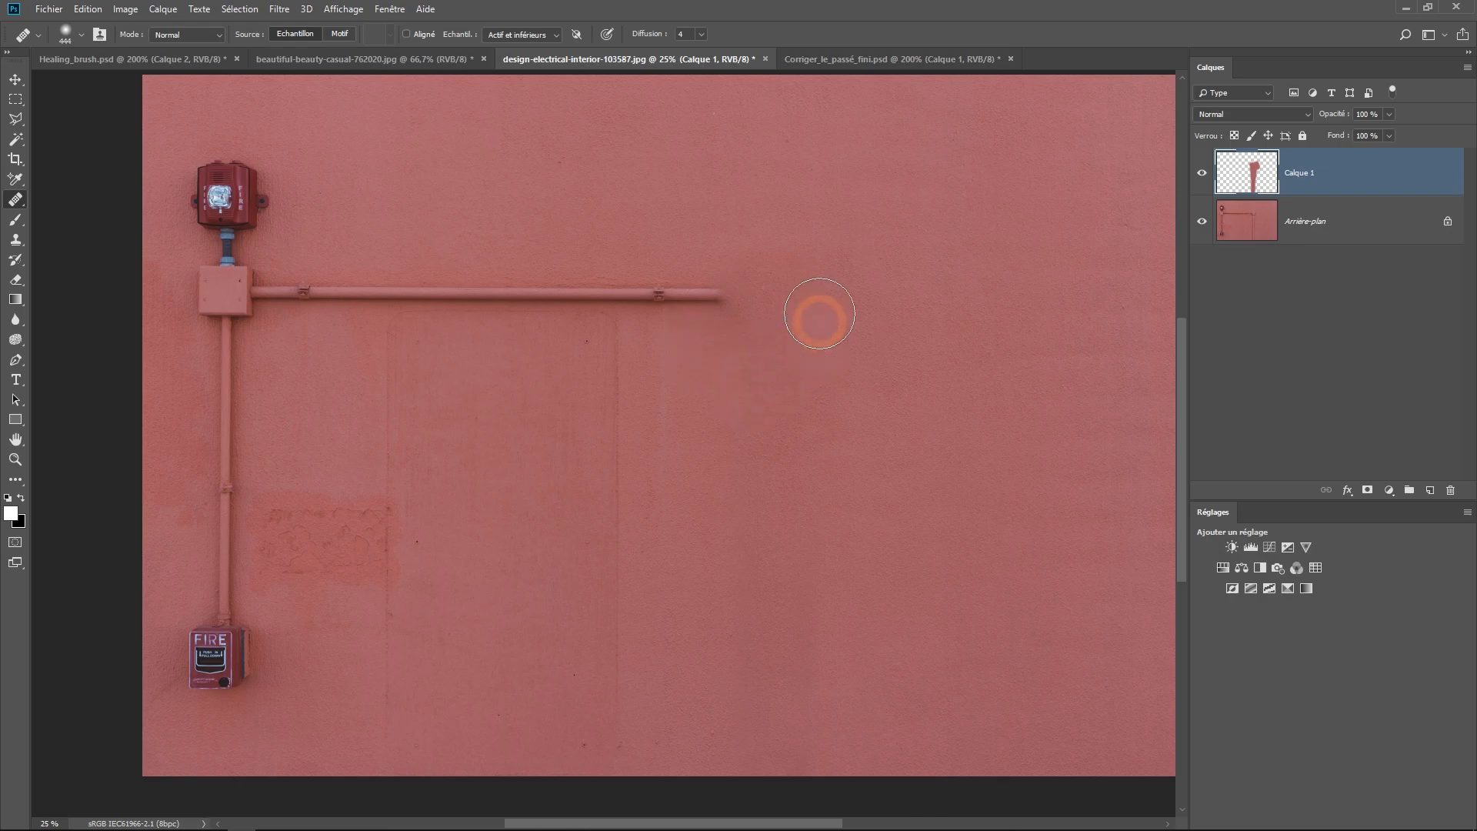
Step: Heal over most of the horizontal conduit from its right end, and clean up the stray mark below it
{"action": "left_click_drag", "start_coordinate": [731, 297], "coordinate": [428, 297]}
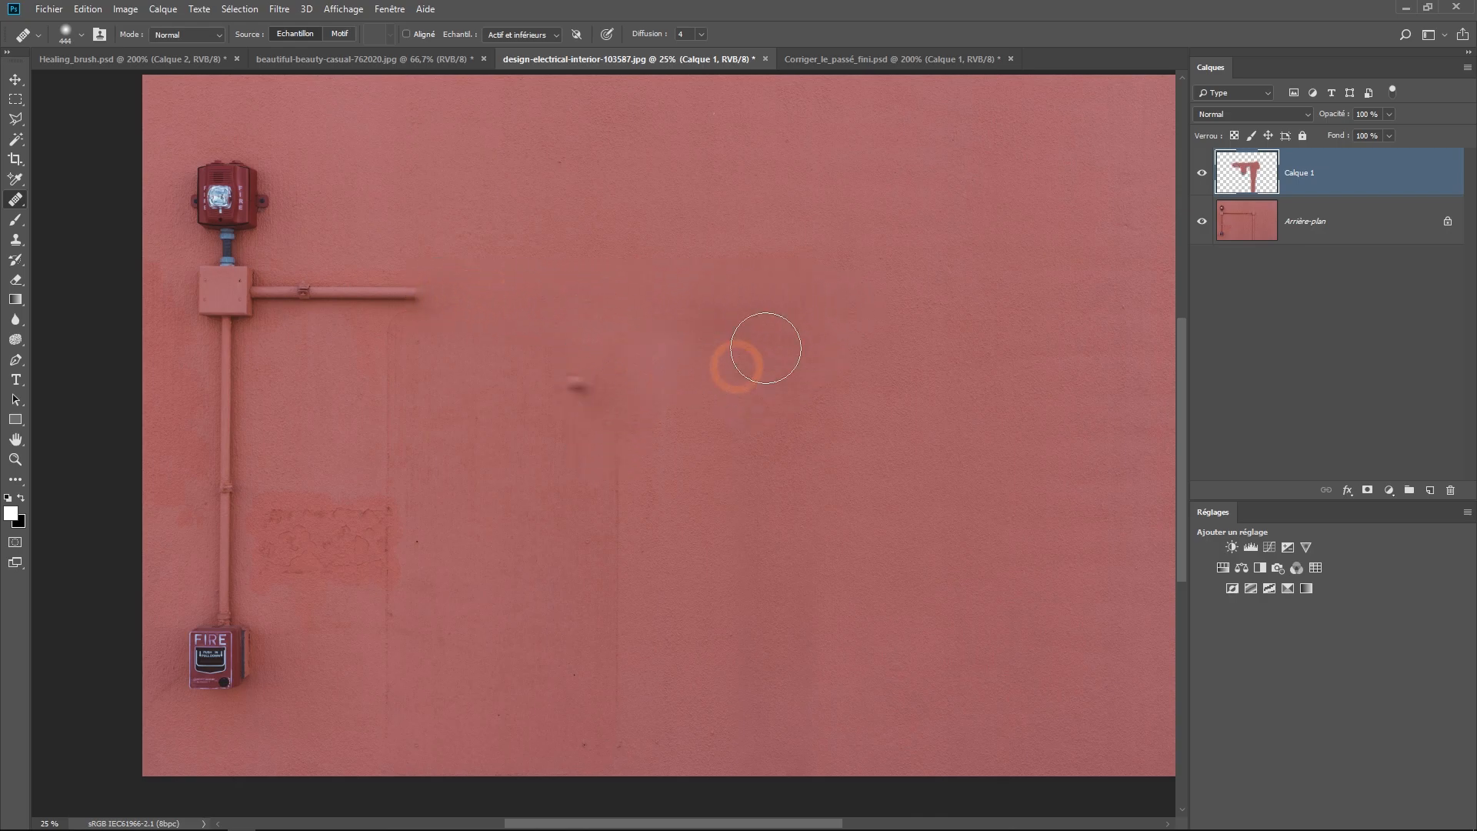
{"action": "left_click", "coordinate": [609, 376], "text": "alt"}
{"action": "scroll", "coordinate": [676, 290], "scroll_direction": "left", "scroll_amount": 3}
{"action": "scroll", "coordinate": [682, 274], "scroll_direction": "down", "scroll_amount": 1}
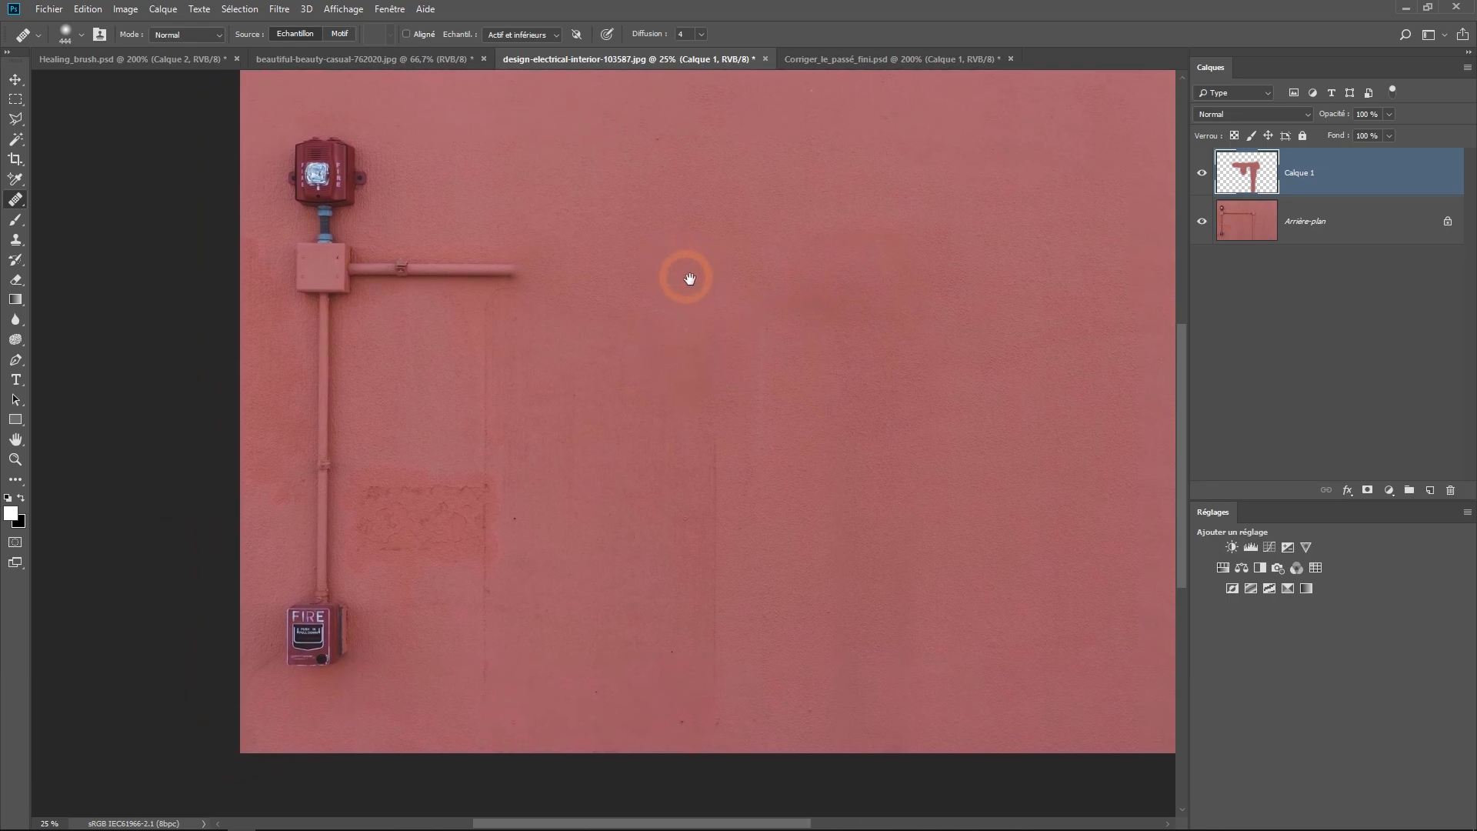
Step: Sample clean wall and heal over the rest of the horizontal conduit, the left junction box and the blue connector
{"action": "left_click", "coordinate": [817, 289], "text": "alt"}
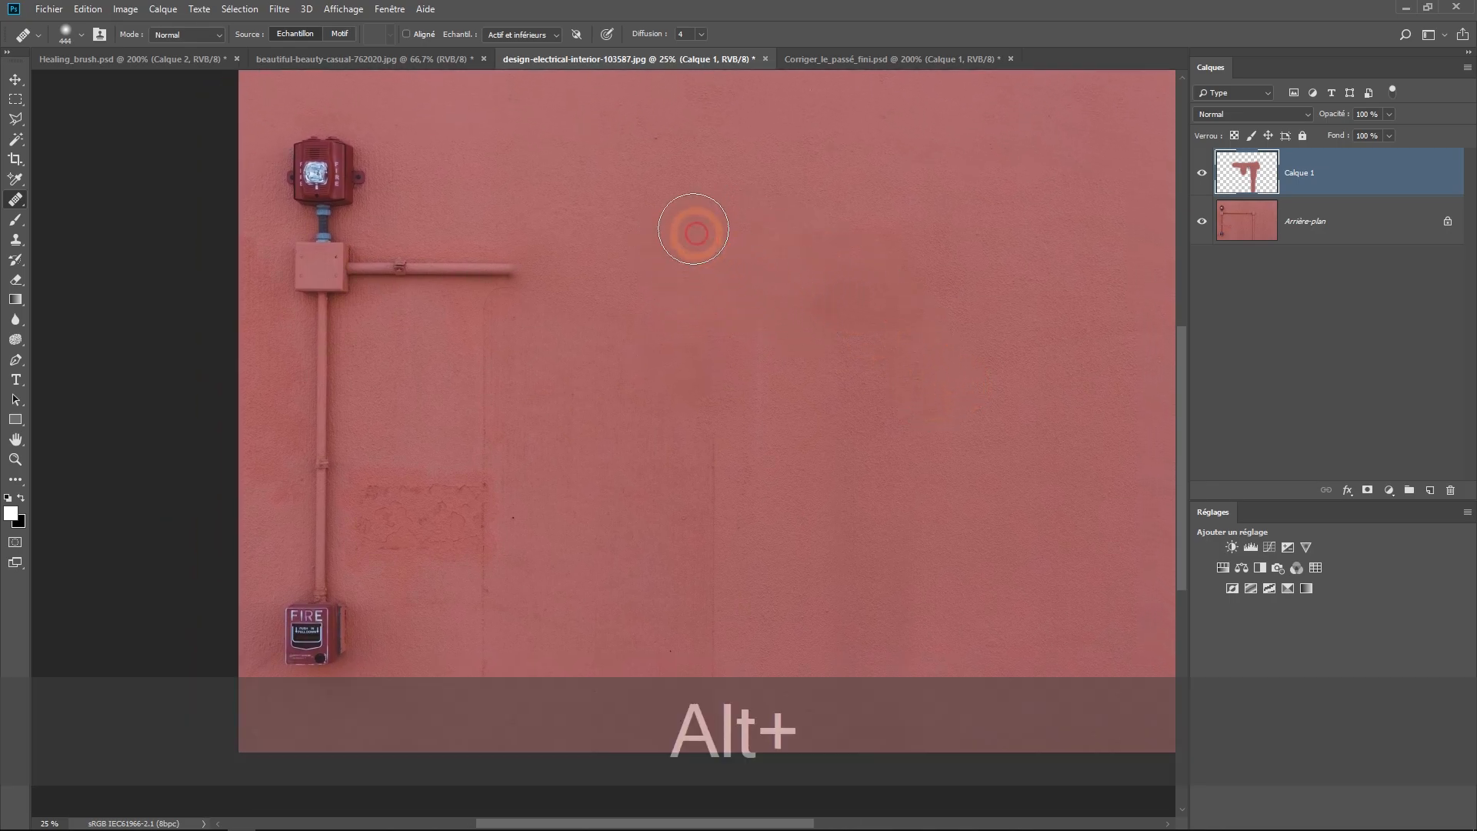
{"action": "mouse_move", "coordinate": [528, 266]}
{"action": "left_mouse_down"}
{"action": "mouse_move", "coordinate": [367, 265]}
{"action": "mouse_move", "coordinate": [316, 279]}
{"action": "mouse_move", "coordinate": [328, 168]}
{"action": "left_mouse_up"}
{"action": "left_click_drag", "start_coordinate": [328, 269], "coordinate": [312, 278]}
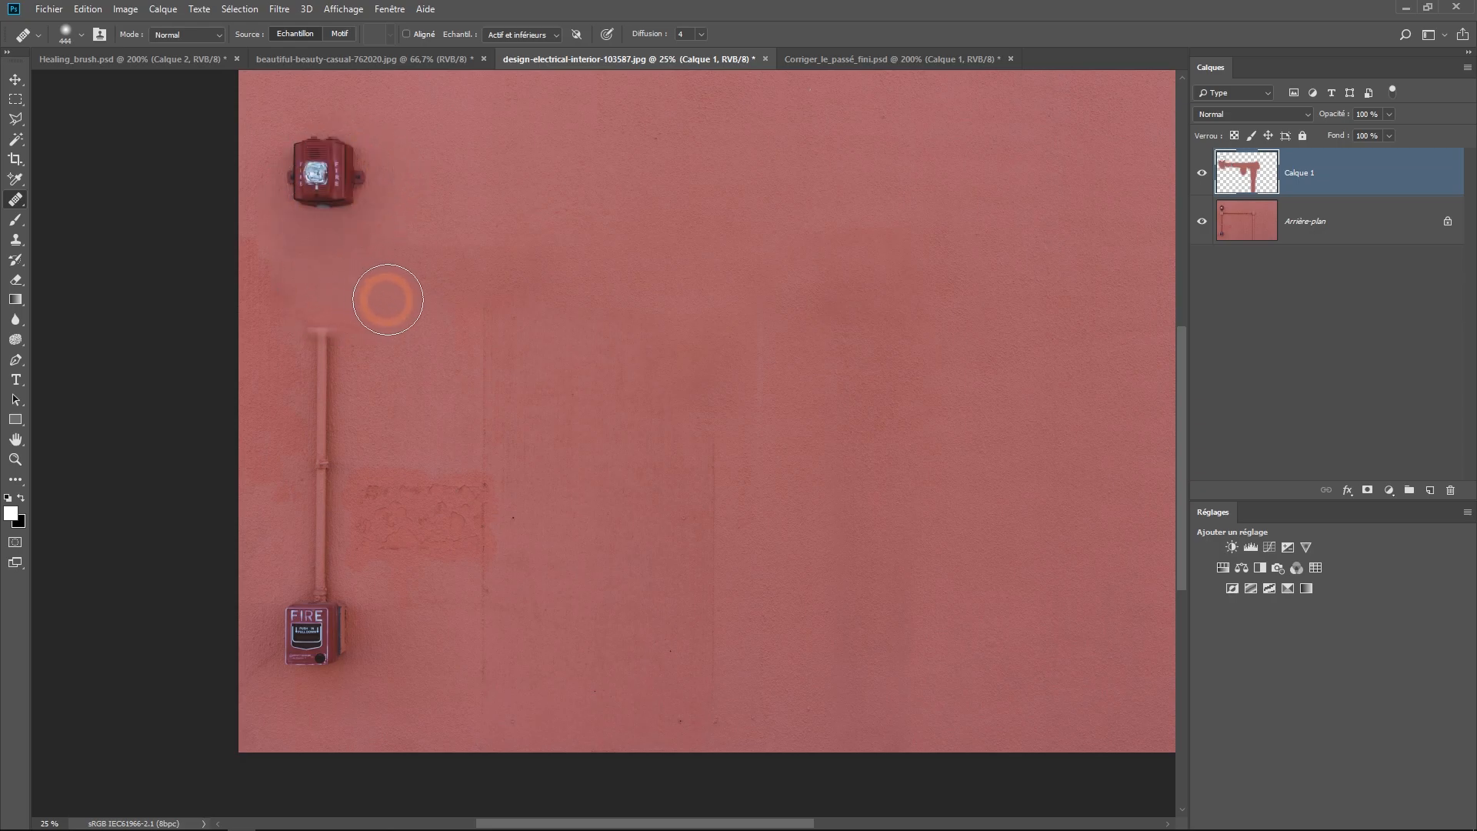
Step: Clear the hidden selection around the upper alarm, then heal over the alarm, most of the left vertical conduit and the rough patch
{"action": "key", "text": "ctrl+h"}
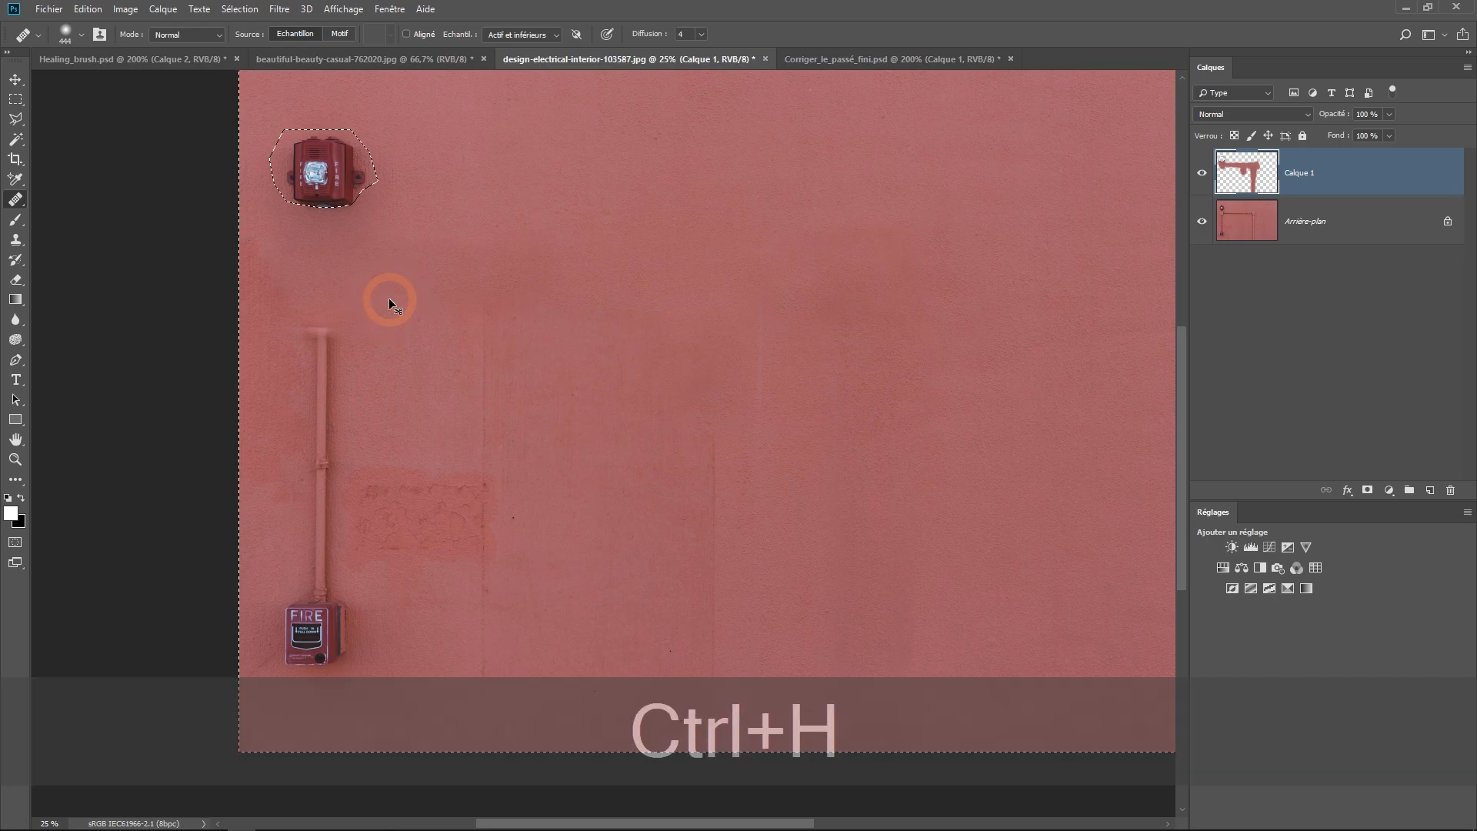
{"action": "key", "text": "ctrl+d"}
{"action": "left_click", "coordinate": [565, 229], "text": "alt"}
{"action": "mouse_move", "coordinate": [400, 174]}
{"action": "left_mouse_down"}
{"action": "mouse_move", "coordinate": [350, 154]}
{"action": "mouse_move", "coordinate": [343, 193]}
{"action": "mouse_move", "coordinate": [304, 182]}
{"action": "mouse_move", "coordinate": [304, 166]}
{"action": "mouse_move", "coordinate": [348, 181]}
{"action": "mouse_move", "coordinate": [301, 149]}
{"action": "mouse_move", "coordinate": [350, 188]}
{"action": "mouse_move", "coordinate": [298, 310]}
{"action": "mouse_move", "coordinate": [333, 406]}
{"action": "mouse_move", "coordinate": [338, 341]}
{"action": "mouse_move", "coordinate": [323, 361]}
{"action": "mouse_move", "coordinate": [335, 513]}
{"action": "mouse_move", "coordinate": [453, 494]}
{"action": "left_mouse_up"}
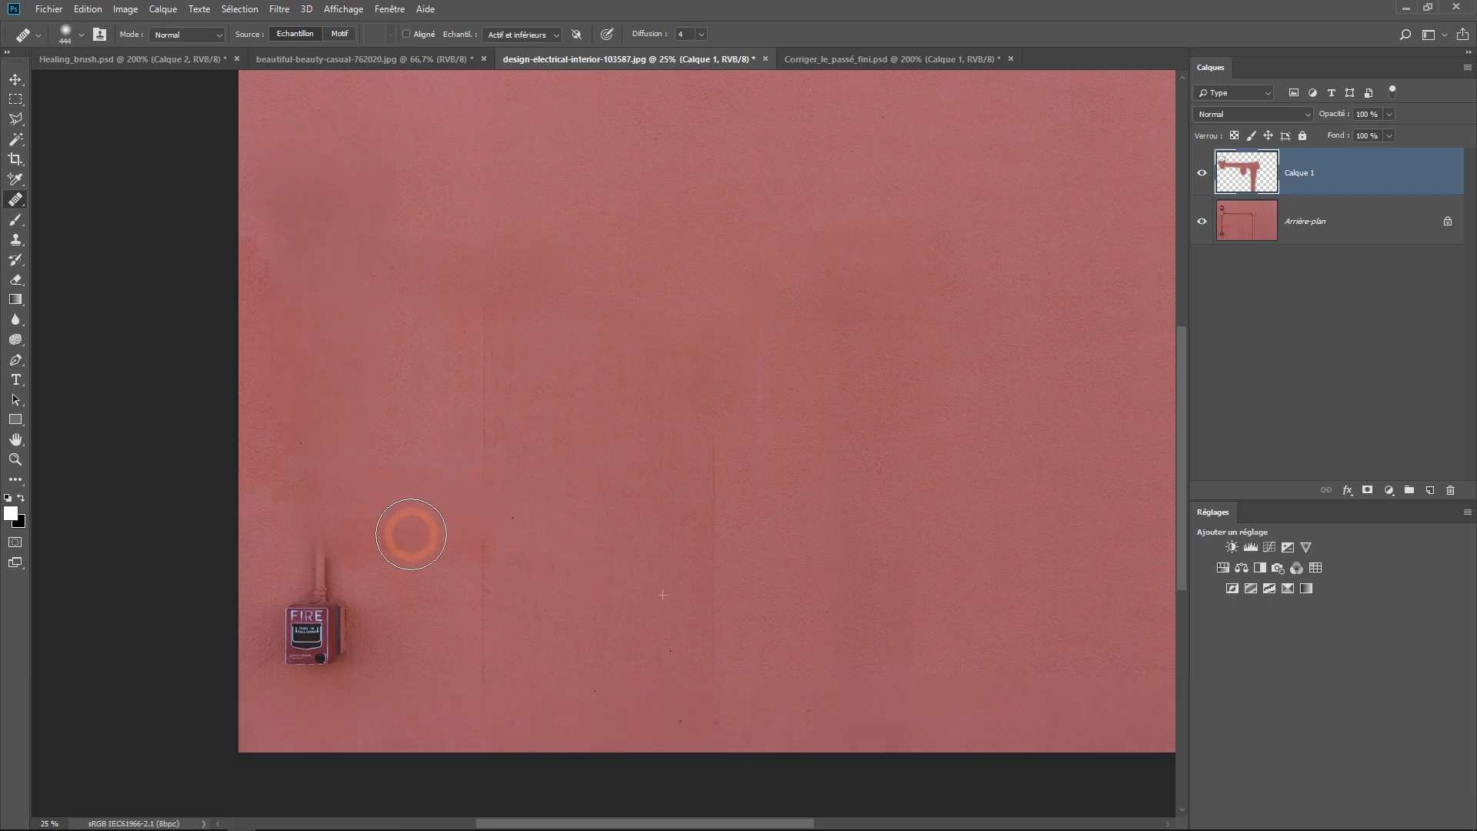
Step: Heal over the remaining conduit stub and the lower FIRE box with sampled clean wall, and touch up the nearby wall
{"action": "left_click", "coordinate": [561, 426], "text": "alt"}
{"action": "mouse_move", "coordinate": [313, 518]}
{"action": "left_mouse_down"}
{"action": "mouse_move", "coordinate": [314, 619]}
{"action": "mouse_move", "coordinate": [355, 608]}
{"action": "mouse_move", "coordinate": [305, 620]}
{"action": "mouse_move", "coordinate": [294, 649]}
{"action": "mouse_move", "coordinate": [345, 662]}
{"action": "mouse_move", "coordinate": [346, 587]}
{"action": "left_mouse_up"}
{"action": "left_click", "coordinate": [563, 481], "text": "alt"}
{"action": "left_click", "coordinate": [481, 529]}
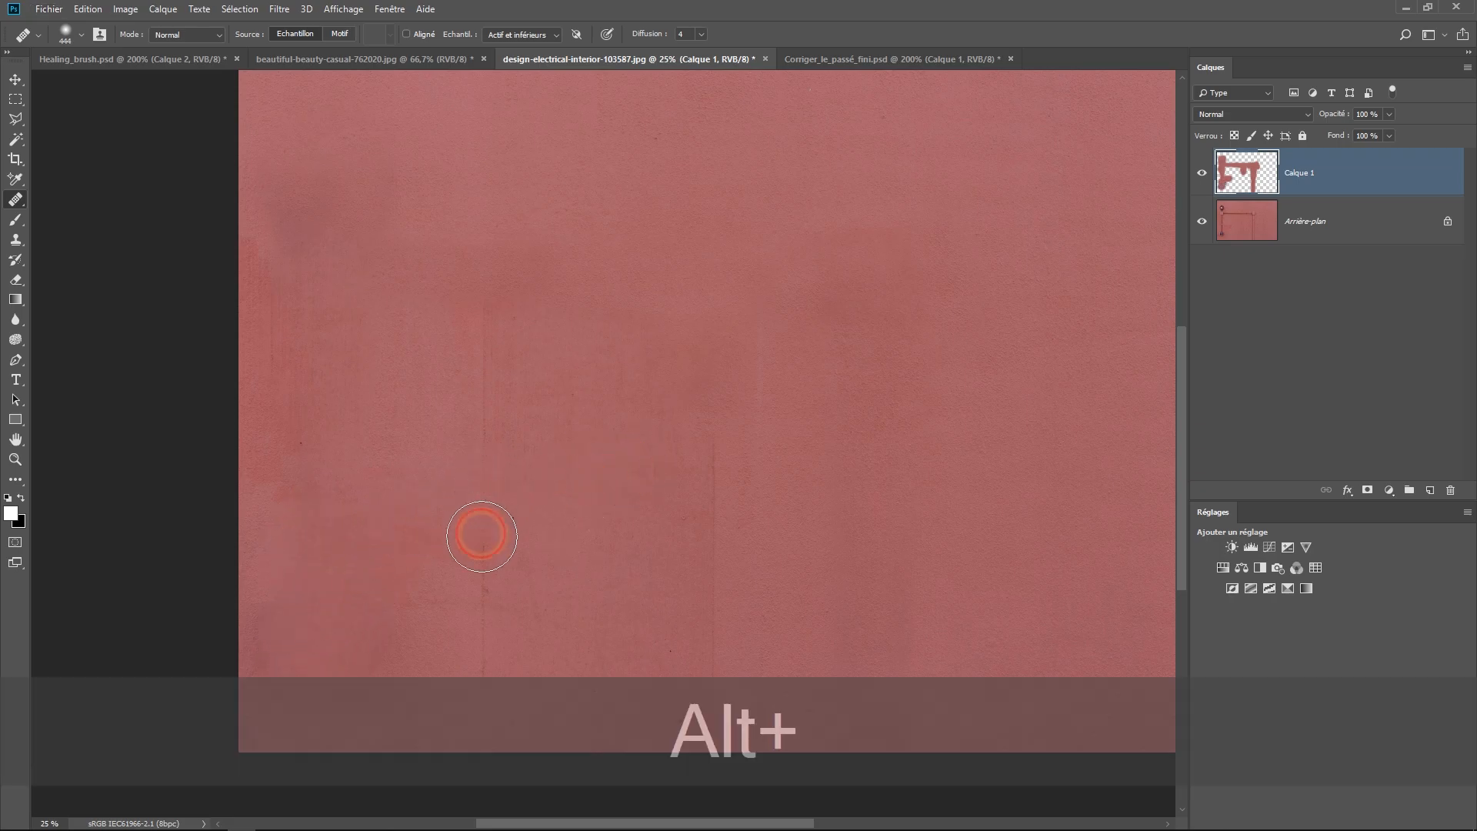
{"action": "left_click", "coordinate": [615, 495], "text": "alt"}
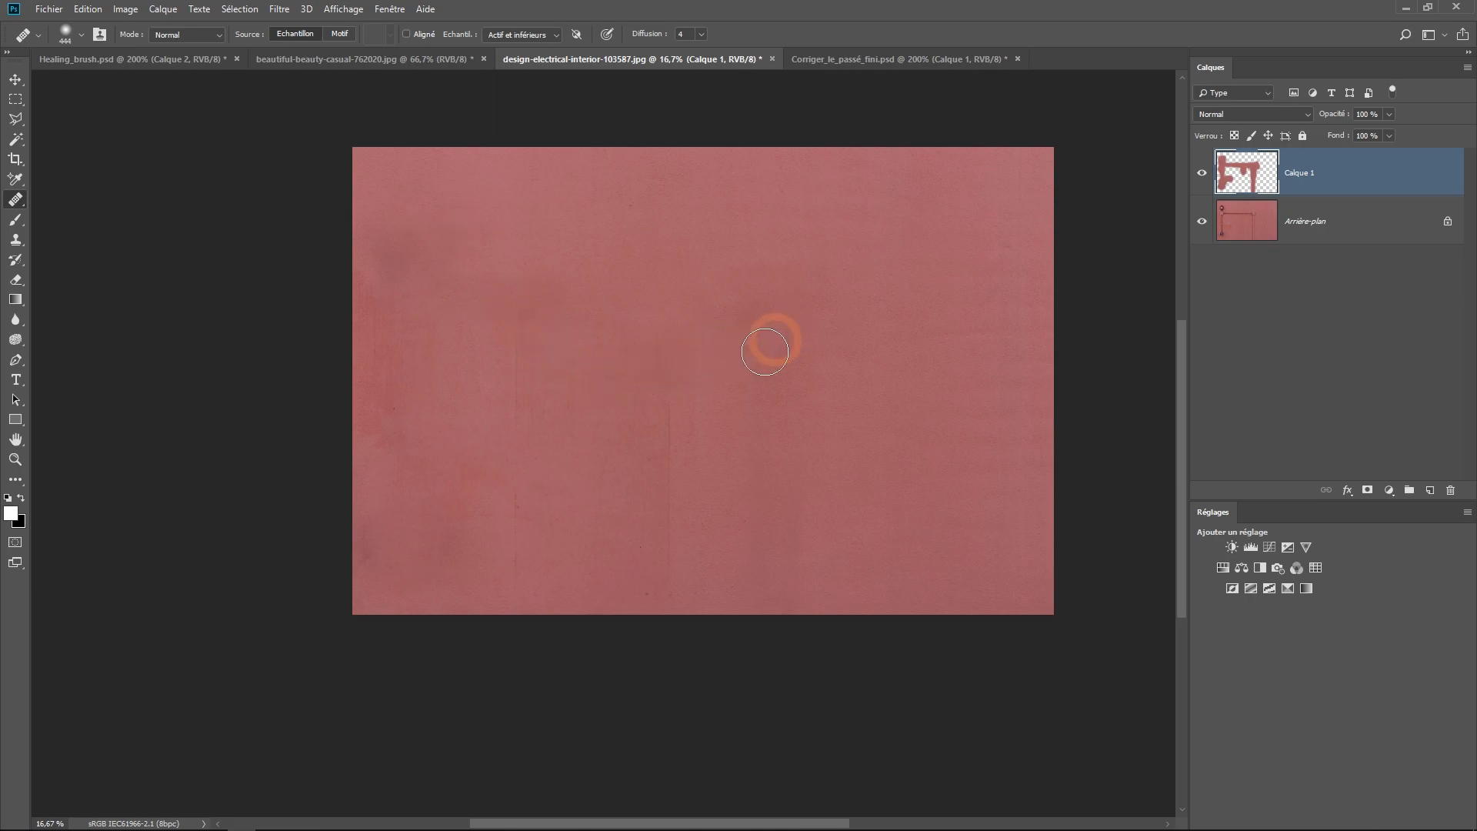
Step: Set the Healing Brush size to 340 px and its hardness to 100 %
{"action": "left_click", "coordinate": [651, 389], "text": "ctrl+alt"}
{"action": "left_click", "coordinate": [594, 454], "text": "ctrl"}
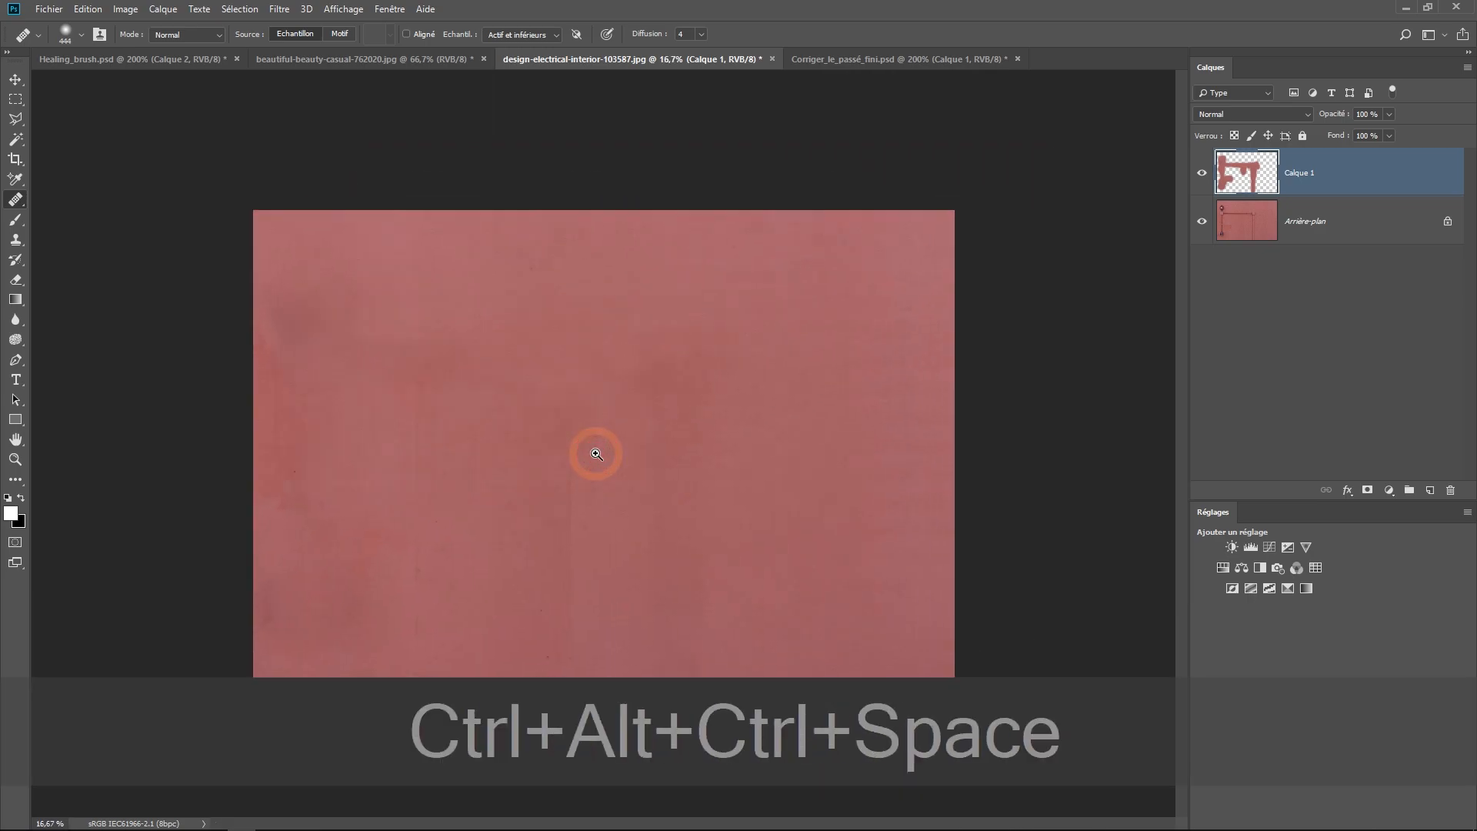
{"action": "left_click", "coordinate": [597, 454], "text": "ctrl"}
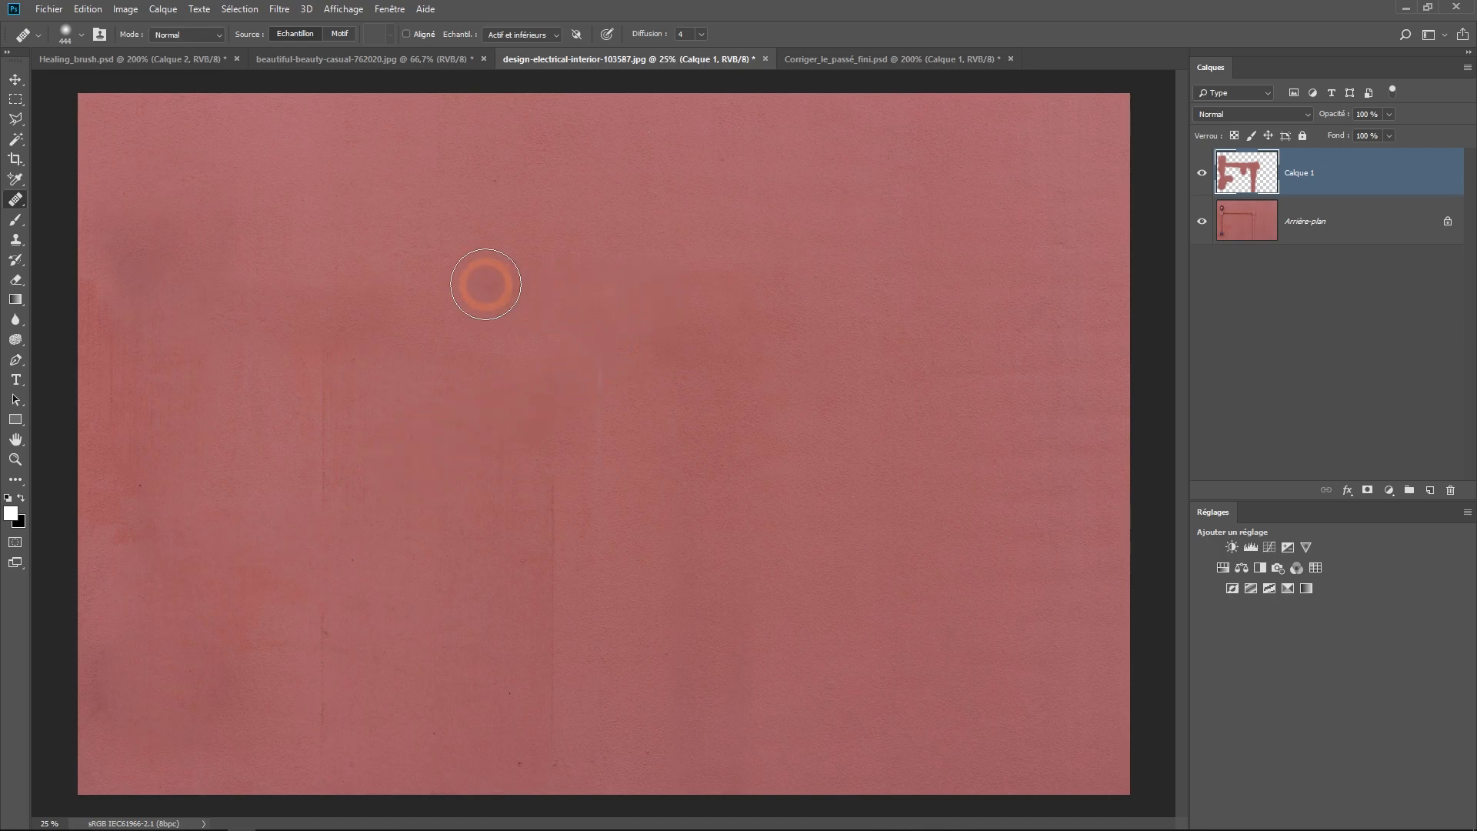
{"action": "right_click", "coordinate": [588, 238], "text": "alt"}
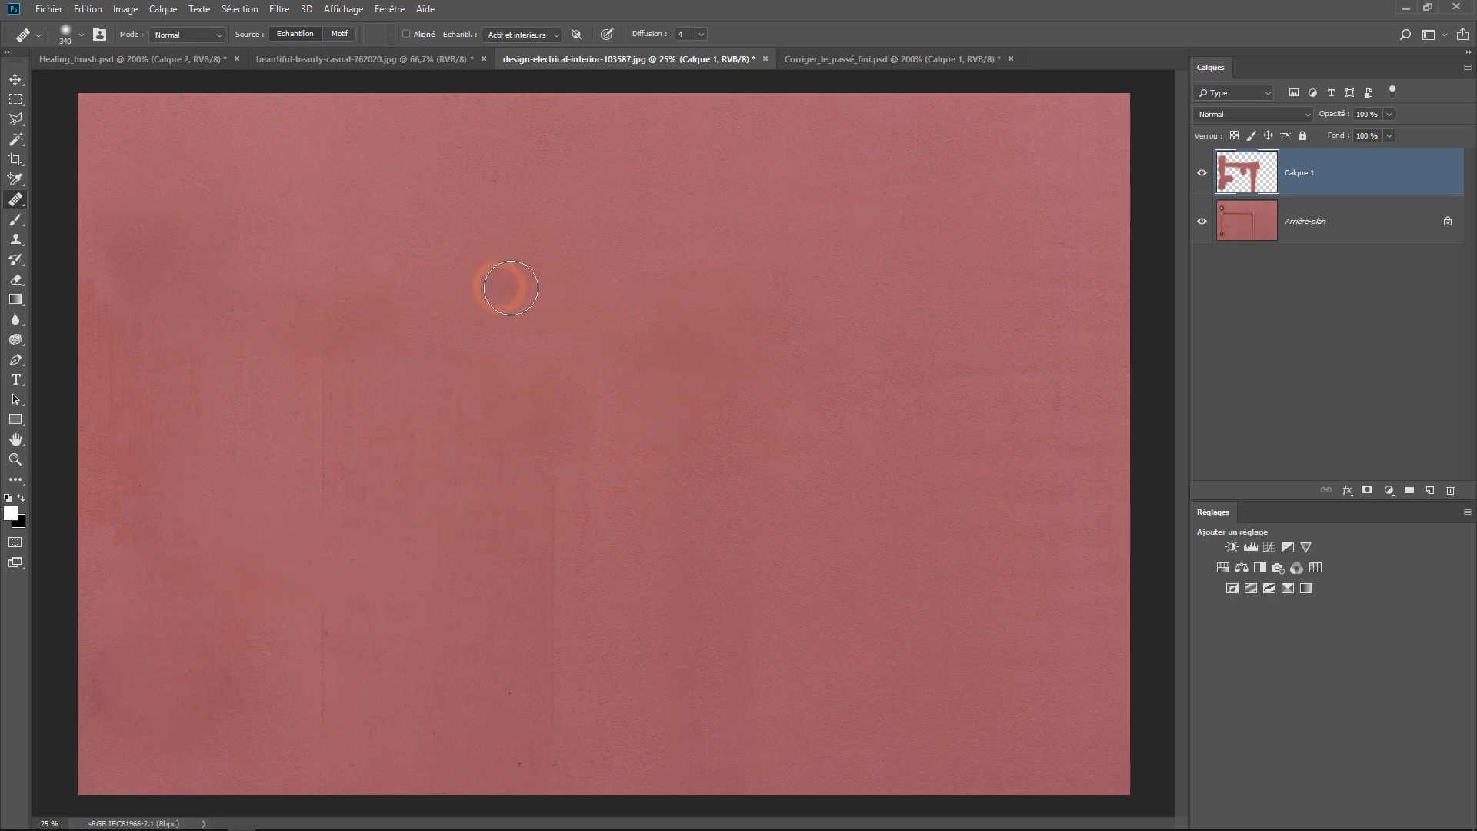
{"action": "left_click", "coordinate": [554, 292], "text": "ctrl+alt"}
{"action": "left_click", "coordinate": [555, 293], "text": "ctrl+alt"}
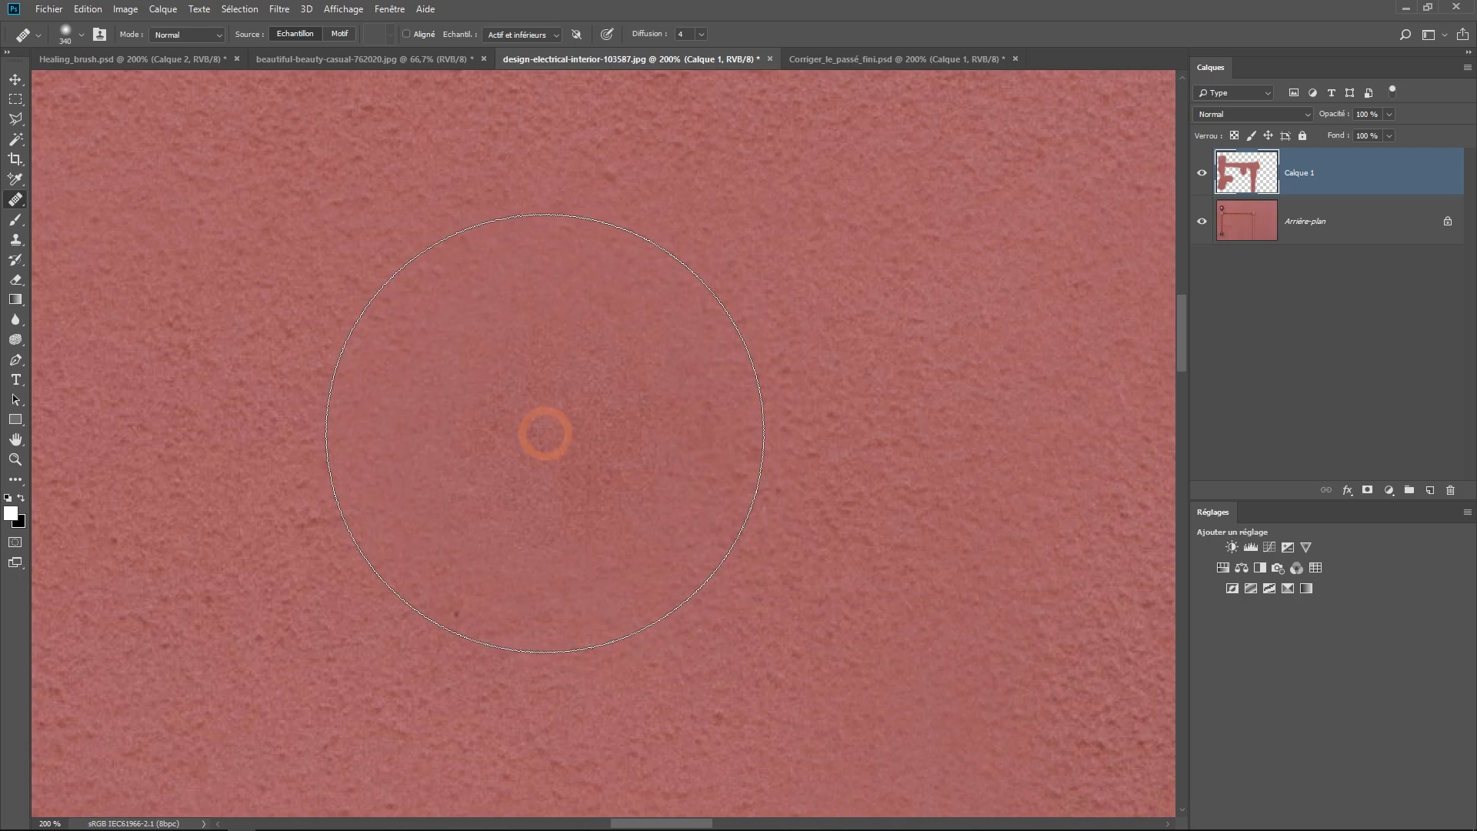
{"action": "right_click", "coordinate": [542, 411]}
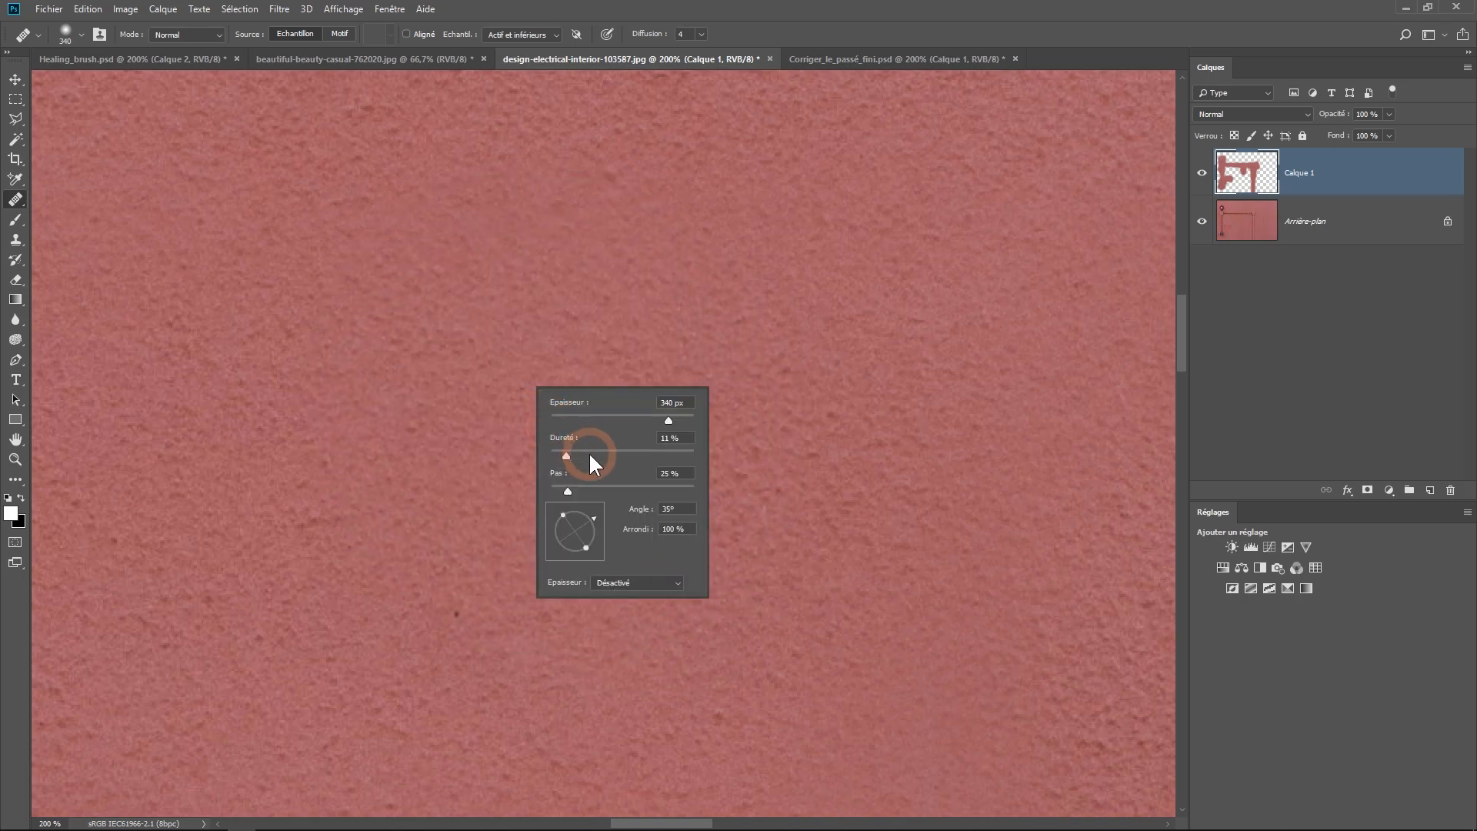
{"action": "left_click_drag", "start_coordinate": [566, 455], "coordinate": [644, 456]}
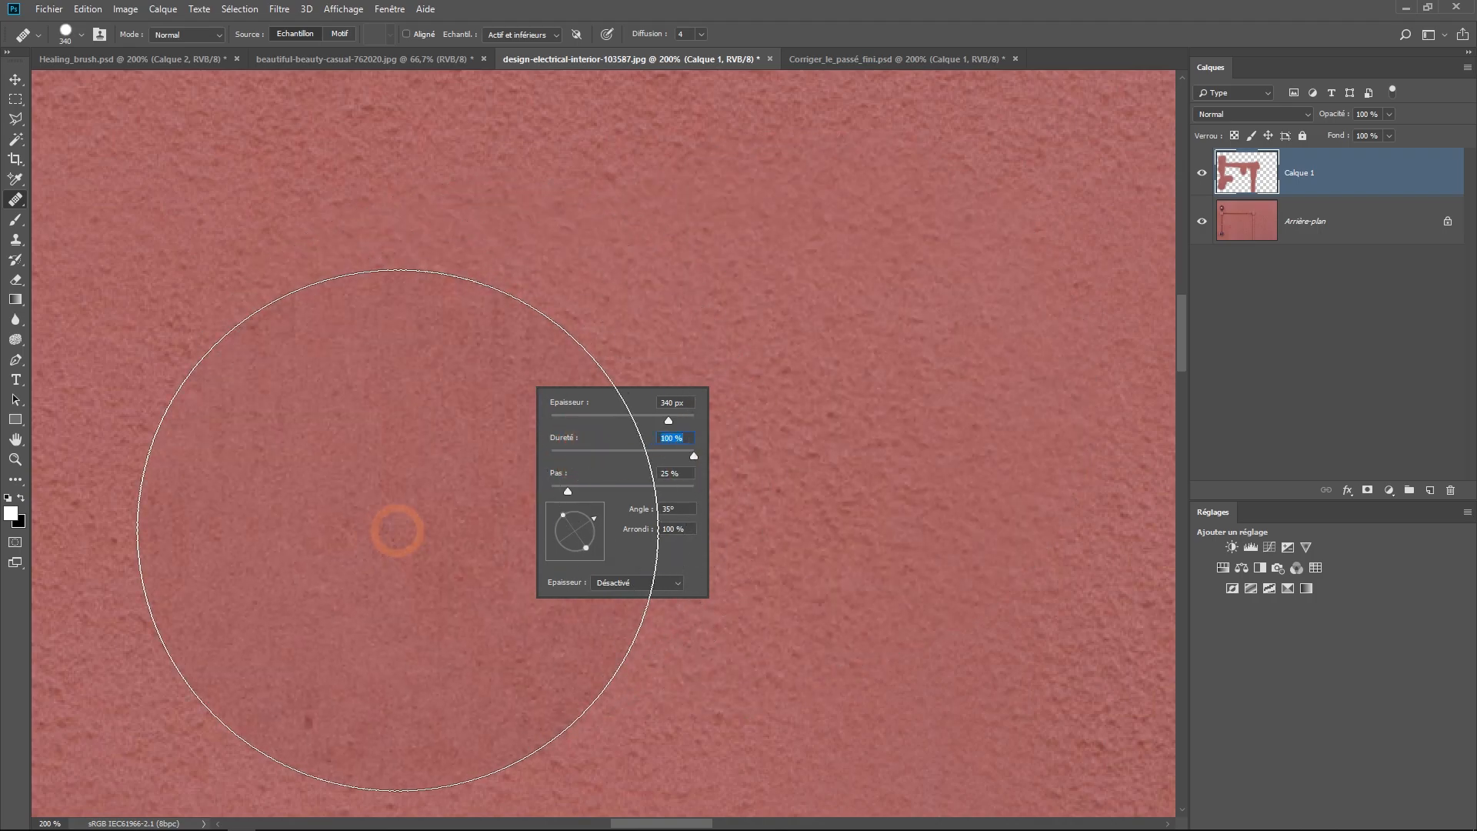
Step: Zoom out to 33.33 % and examine the healed areas of the wall
{"action": "key", "text": "alt"}
{"action": "left_click", "coordinate": [405, 414], "text": "ctrl+alt"}
{"action": "left_click", "coordinate": [405, 415], "text": "ctrl+alt"}
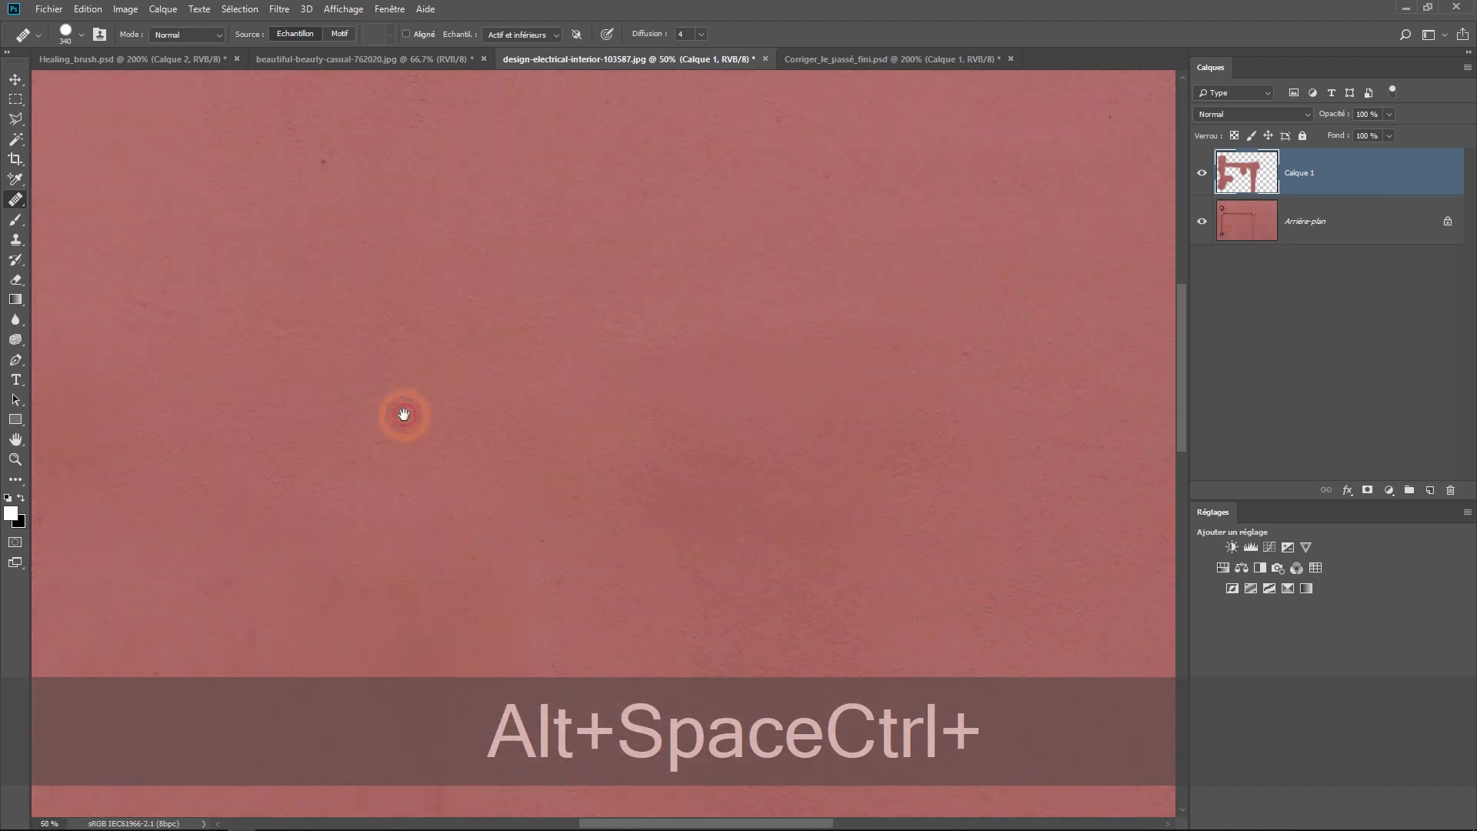
{"action": "left_click", "coordinate": [496, 434], "text": "ctrl+alt"}
{"action": "left_click_drag", "start_coordinate": [497, 434], "coordinate": [769, 348]}
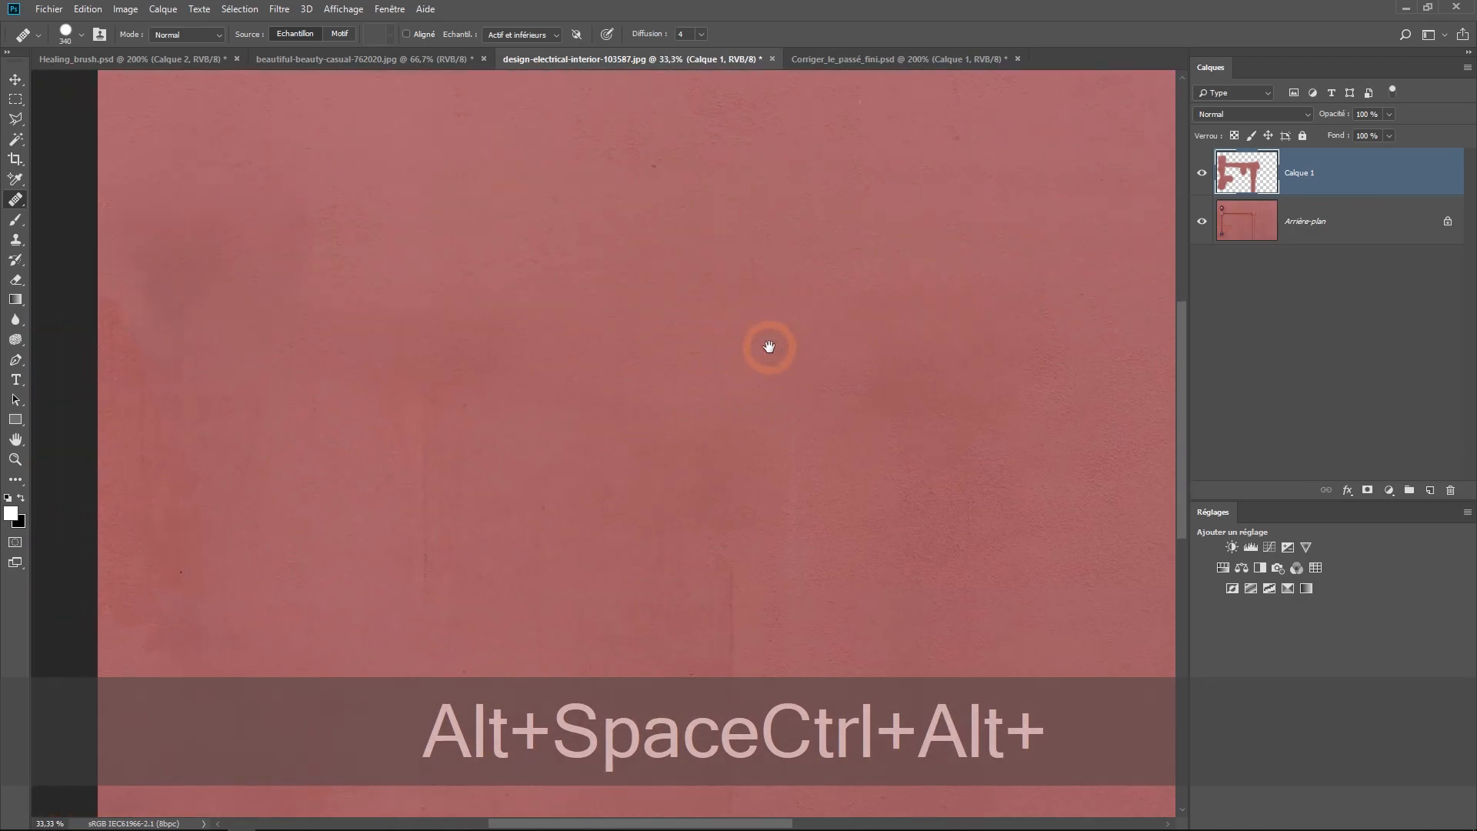
Step: Retouch the wall once more with sampled texture, then replace the healing layer with a new empty layer above the background
{"action": "left_click", "coordinate": [661, 186], "text": "alt"}
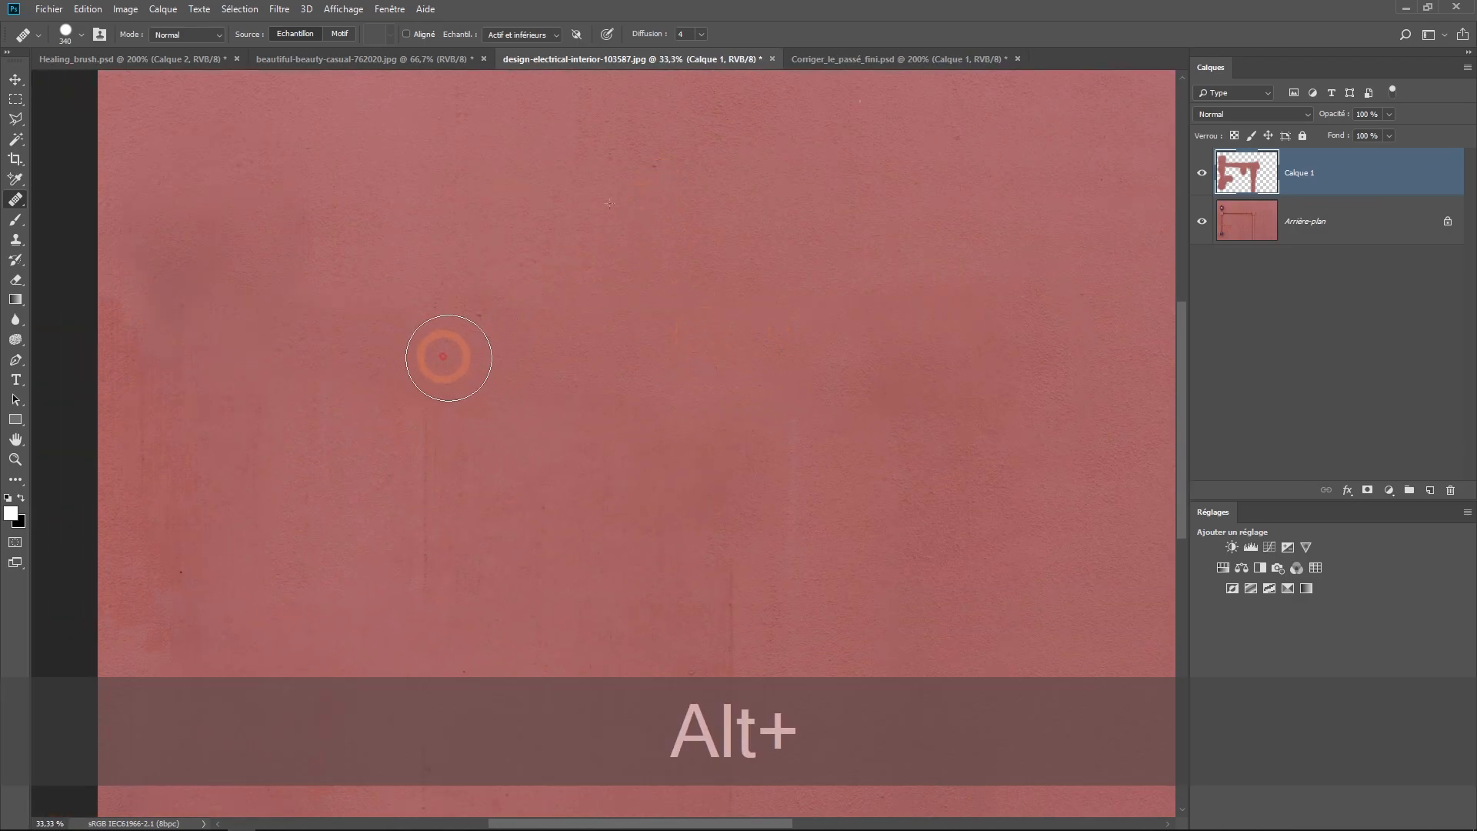
{"action": "mouse_move", "coordinate": [435, 415]}
{"action": "left_mouse_down"}
{"action": "mouse_move", "coordinate": [461, 375]}
{"action": "mouse_move", "coordinate": [609, 421]}
{"action": "mouse_move", "coordinate": [686, 420]}
{"action": "mouse_move", "coordinate": [693, 492]}
{"action": "mouse_move", "coordinate": [522, 514]}
{"action": "mouse_move", "coordinate": [452, 442]}
{"action": "mouse_move", "coordinate": [791, 305]}
{"action": "mouse_move", "coordinate": [655, 387]}
{"action": "mouse_move", "coordinate": [936, 360]}
{"action": "mouse_move", "coordinate": [769, 507]}
{"action": "mouse_move", "coordinate": [973, 330]}
{"action": "left_mouse_up"}
{"action": "left_click", "coordinate": [1380, 183]}
{"action": "left_click_drag", "start_coordinate": [1331, 188], "coordinate": [1451, 491]}
{"action": "left_click", "coordinate": [1429, 491]}
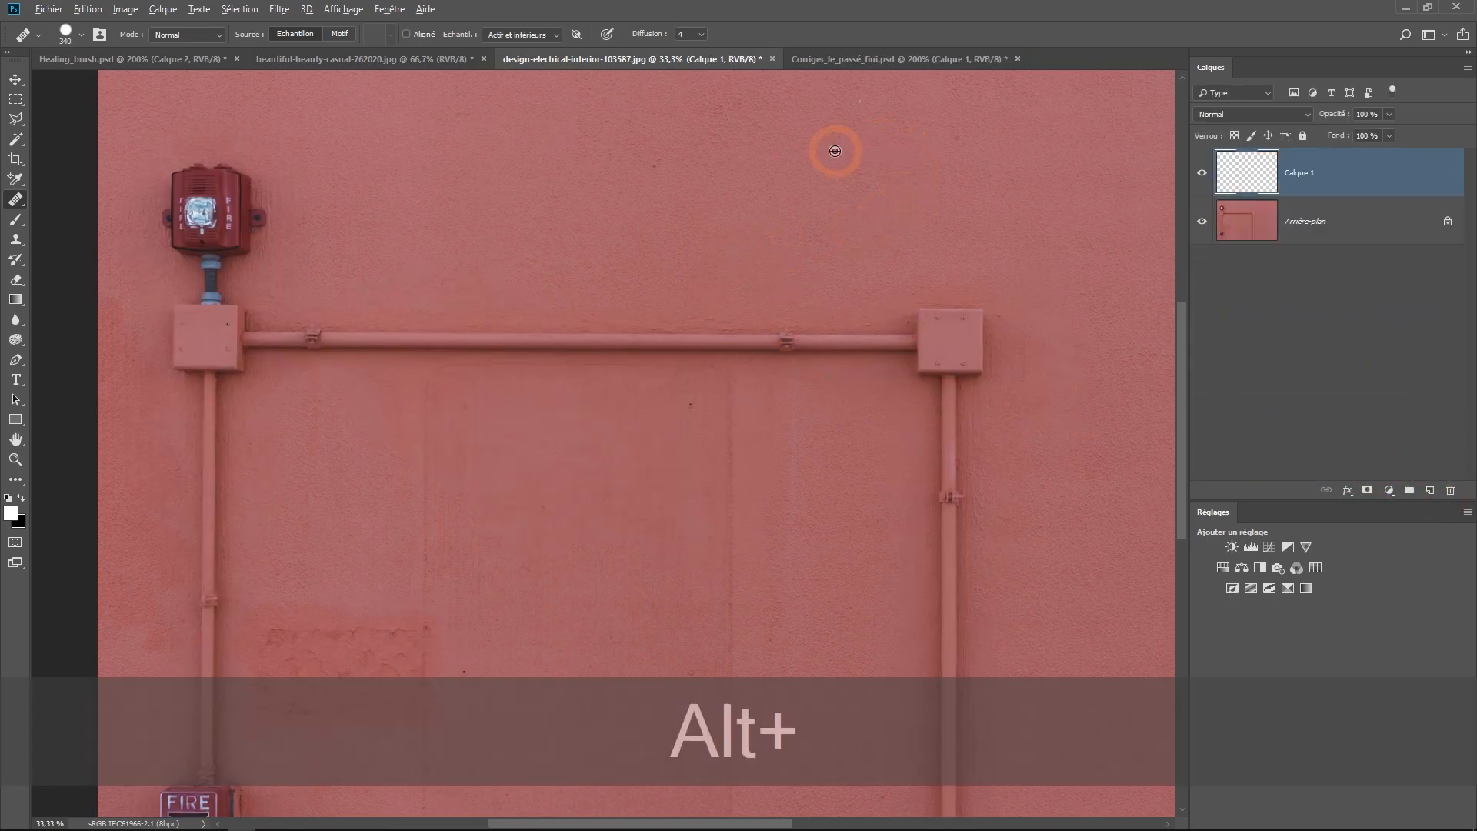
Step: Keep the 340 px, 100 % hard Healing Brush and heal over the horizontal conduit and right junction box with sampled clean wall
{"action": "right_click", "coordinate": [842, 154]}
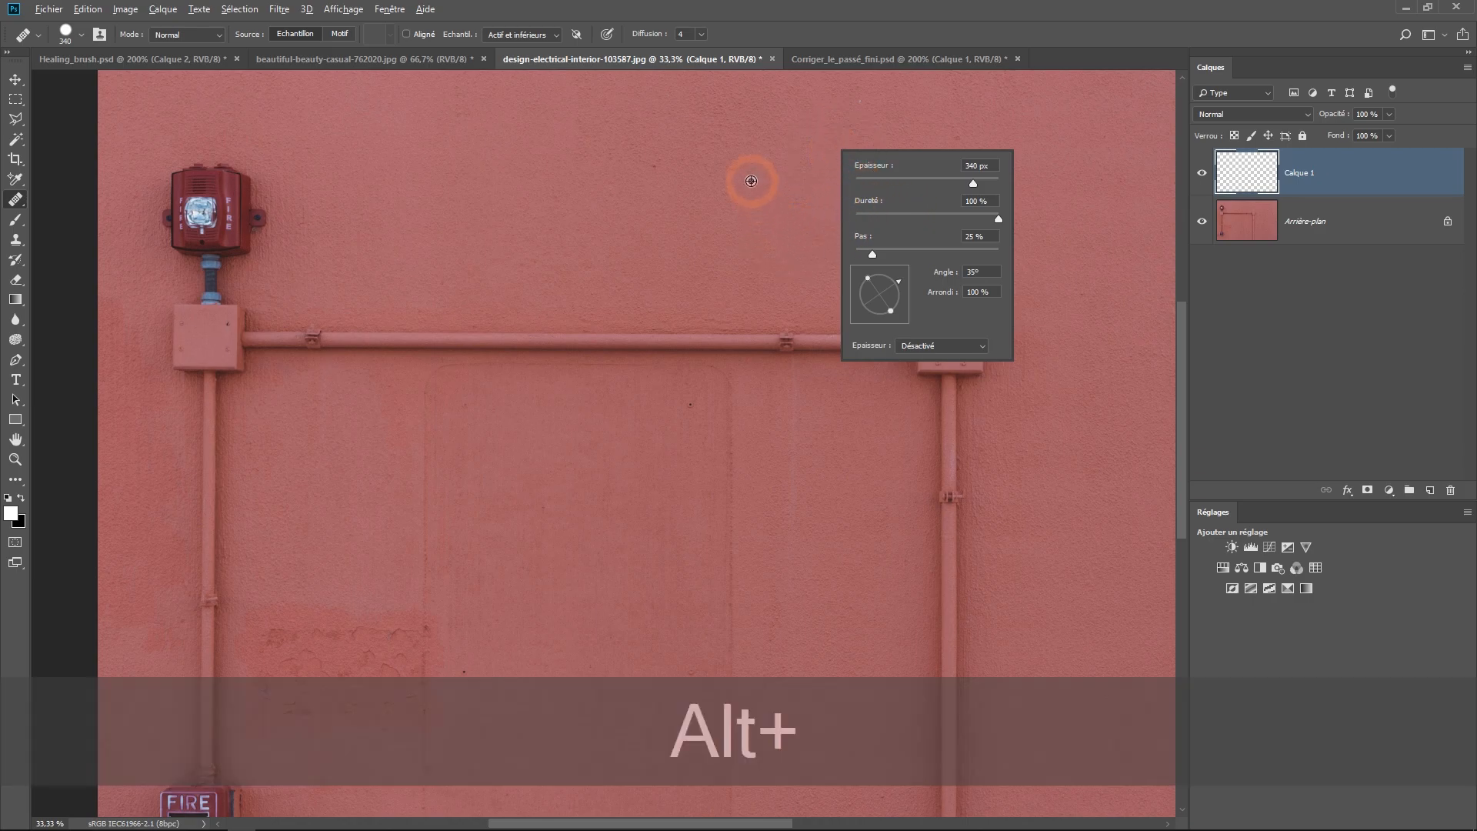
{"action": "left_click", "coordinate": [741, 171], "text": "alt"}
{"action": "mouse_move", "coordinate": [967, 360]}
{"action": "left_mouse_down"}
{"action": "mouse_move", "coordinate": [938, 383]}
{"action": "mouse_move", "coordinate": [925, 355]}
{"action": "mouse_move", "coordinate": [672, 331]}
{"action": "left_mouse_up"}
{"action": "left_click", "coordinate": [893, 219], "text": "alt"}
{"action": "mouse_move", "coordinate": [743, 406]}
{"action": "left_mouse_down"}
{"action": "mouse_move", "coordinate": [504, 340]}
{"action": "mouse_move", "coordinate": [447, 339]}
{"action": "mouse_move", "coordinate": [587, 411]}
{"action": "mouse_move", "coordinate": [497, 299]}
{"action": "mouse_move", "coordinate": [474, 409]}
{"action": "mouse_move", "coordinate": [439, 364]}
{"action": "mouse_move", "coordinate": [476, 322]}
{"action": "mouse_move", "coordinate": [407, 325]}
{"action": "mouse_move", "coordinate": [371, 367]}
{"action": "mouse_move", "coordinate": [357, 338]}
{"action": "mouse_move", "coordinate": [437, 382]}
{"action": "mouse_move", "coordinate": [424, 391]}
{"action": "mouse_move", "coordinate": [433, 269]}
{"action": "mouse_move", "coordinate": [457, 399]}
{"action": "mouse_move", "coordinate": [507, 244]}
{"action": "mouse_move", "coordinate": [569, 350]}
{"action": "mouse_move", "coordinate": [580, 441]}
{"action": "mouse_move", "coordinate": [665, 400]}
{"action": "mouse_move", "coordinate": [750, 394]}
{"action": "left_mouse_up"}
{"action": "left_click", "coordinate": [800, 256], "text": "alt"}
{"action": "left_click", "coordinate": [798, 246], "text": "alt"}
{"action": "left_click_drag", "start_coordinate": [690, 274], "coordinate": [798, 315]}
Step: Zoom in on the healed conduit area up to the upper FIRE alarm and examine the repaired wall texture
{"action": "left_click", "coordinate": [677, 340], "text": "ctrl"}
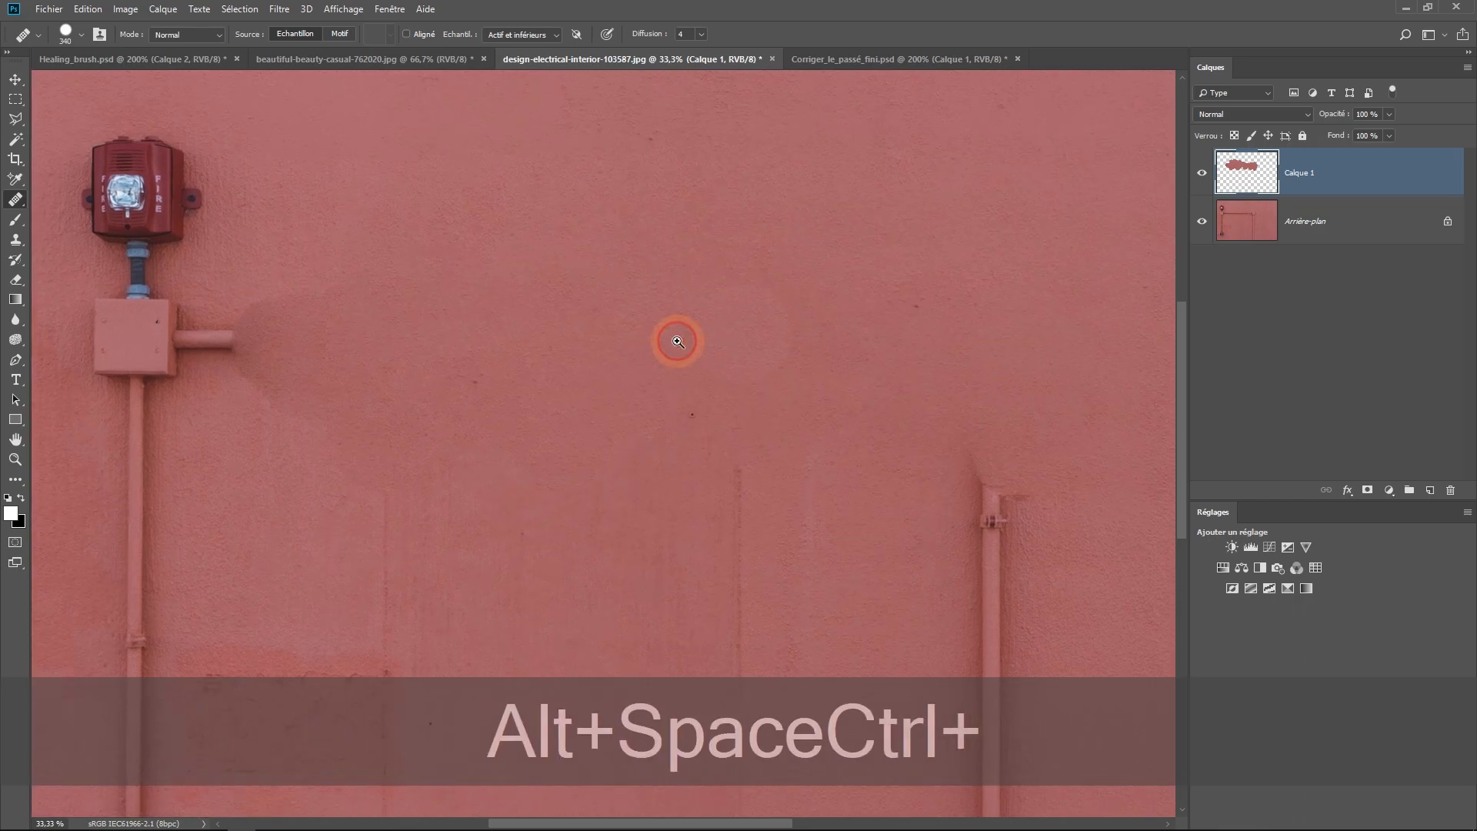
{"action": "left_click", "coordinate": [644, 344], "text": "ctrl"}
{"action": "left_click_drag", "start_coordinate": [627, 316], "coordinate": [637, 404]}
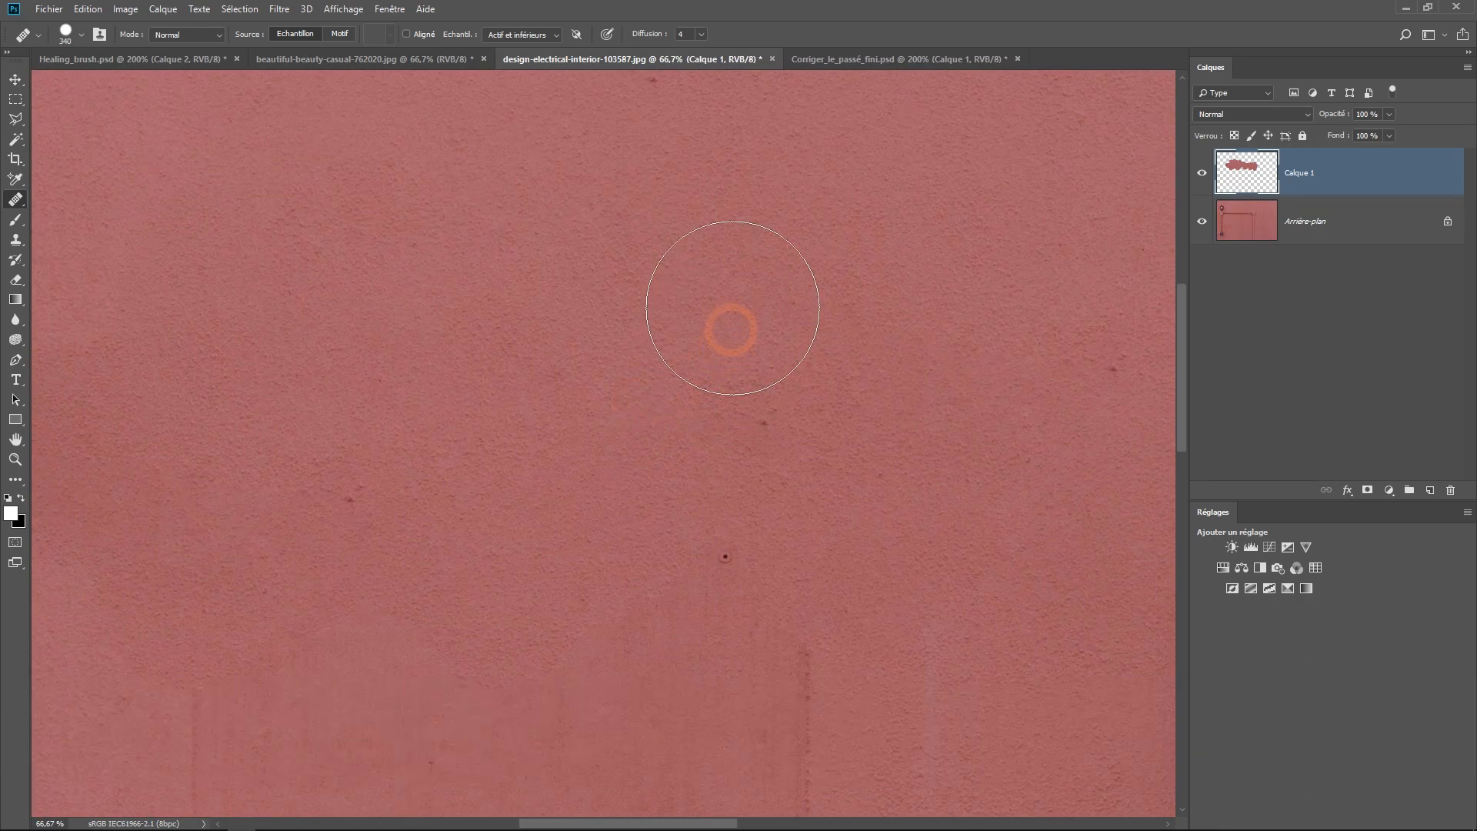
{"action": "left_click_drag", "start_coordinate": [456, 330], "coordinate": [488, 478]}
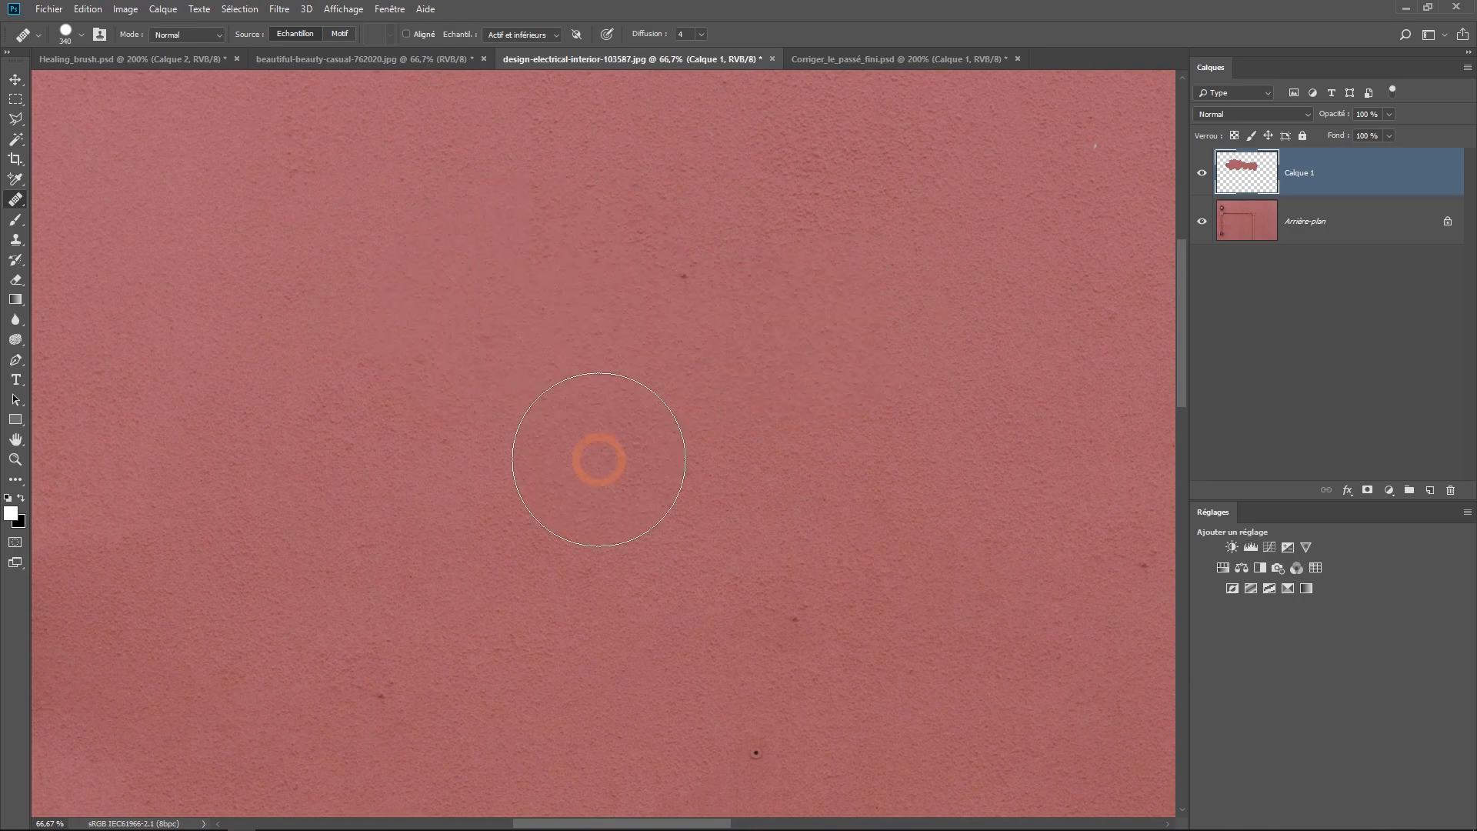
{"action": "left_click", "coordinate": [587, 450], "text": "alt"}
{"action": "left_click", "coordinate": [231, 231], "text": "ctrl"}
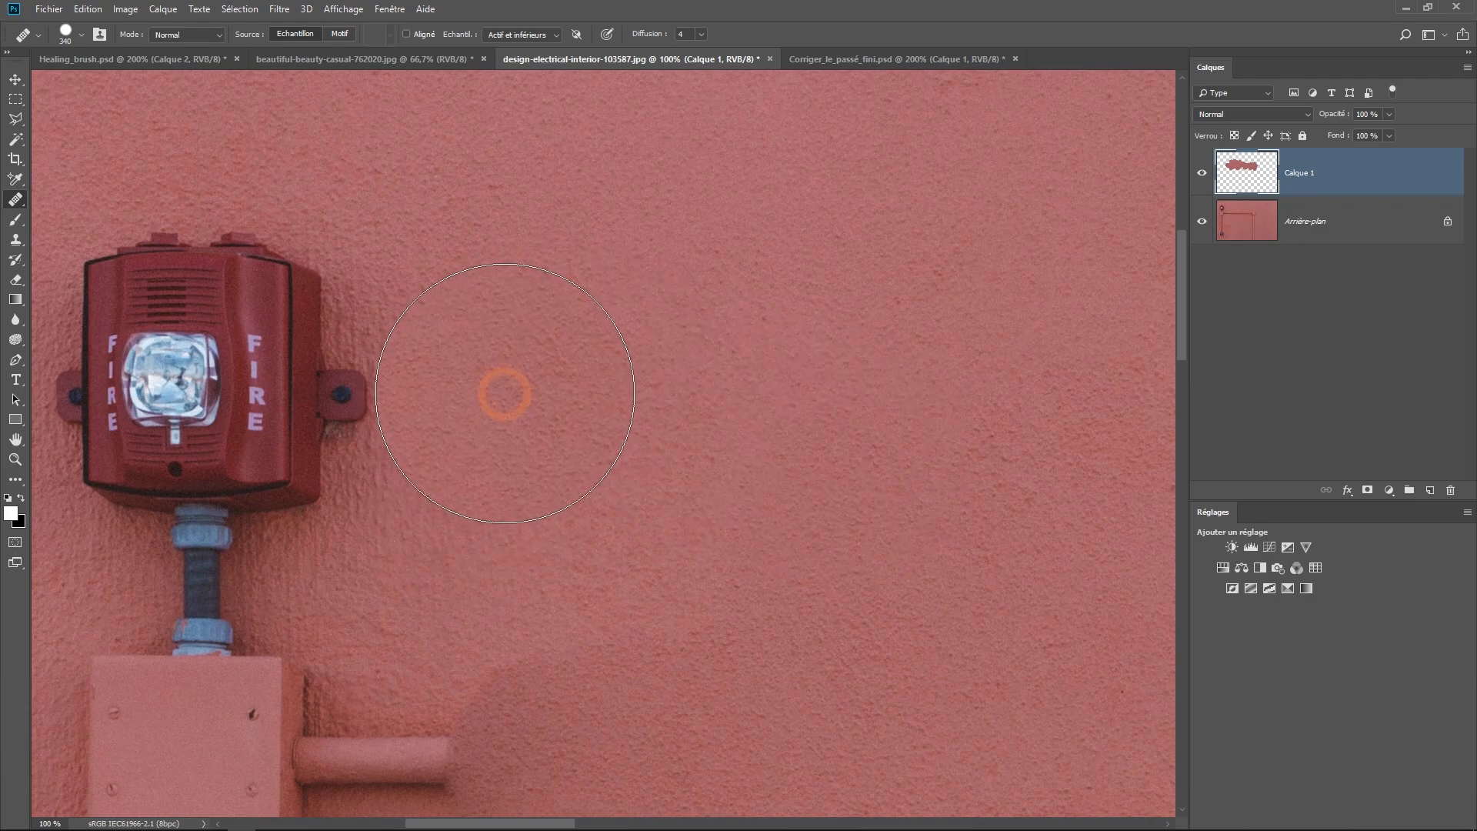
{"action": "left_click", "coordinate": [753, 403], "text": "alt"}
{"action": "left_click", "coordinate": [754, 403], "text": "alt"}
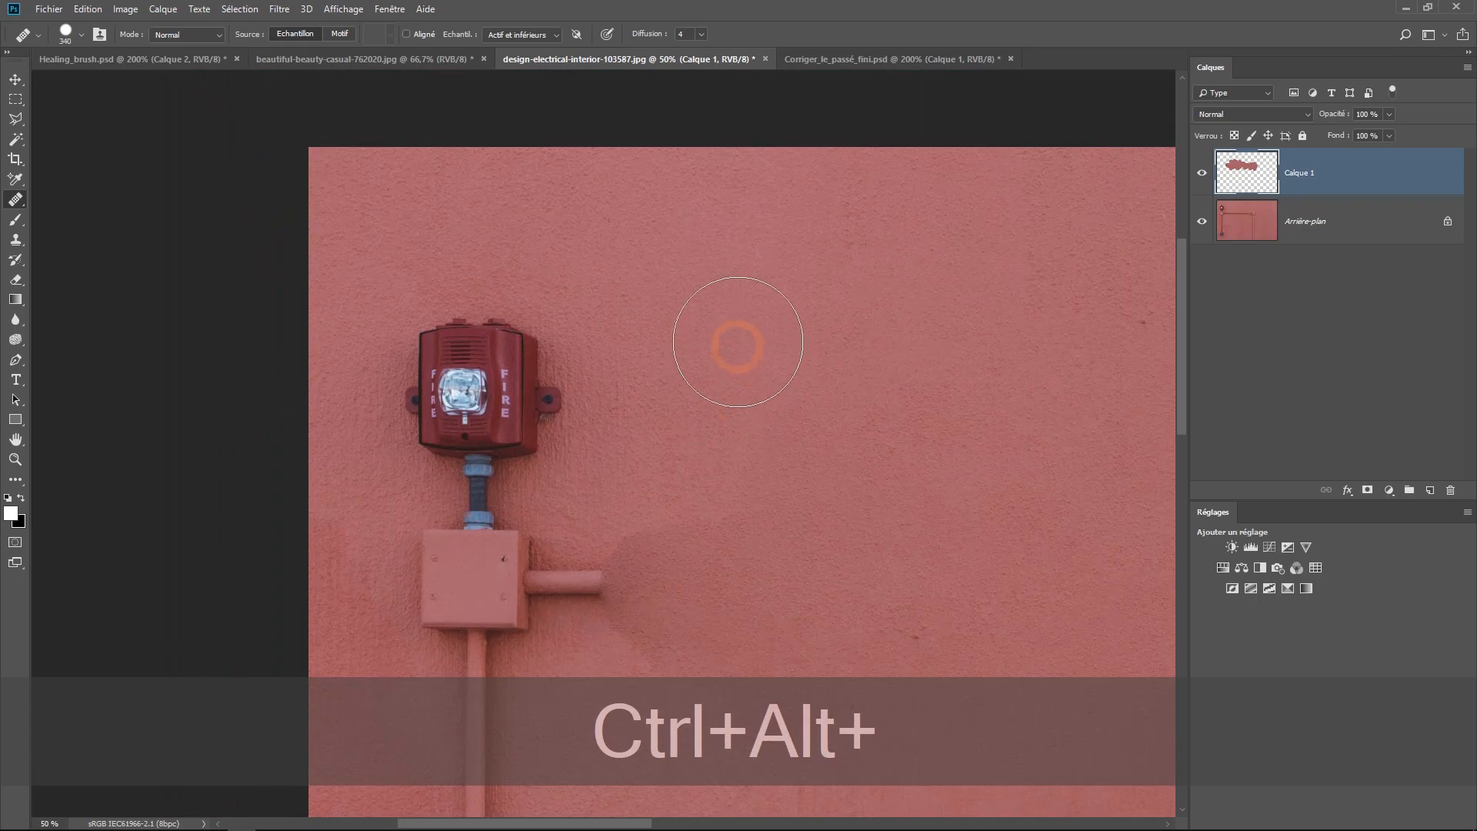
Step: Heal over the left junction box, its conduit stub and the vertical conduit using resampled clean wall, undoing the first stroke
{"action": "mouse_move", "coordinate": [679, 511]}
{"action": "left_mouse_down"}
{"action": "mouse_move", "coordinate": [644, 645]}
{"action": "mouse_move", "coordinate": [660, 597]}
{"action": "mouse_move", "coordinate": [614, 622]}
{"action": "mouse_move", "coordinate": [554, 610]}
{"action": "mouse_move", "coordinate": [566, 595]}
{"action": "mouse_move", "coordinate": [496, 600]}
{"action": "left_mouse_up"}
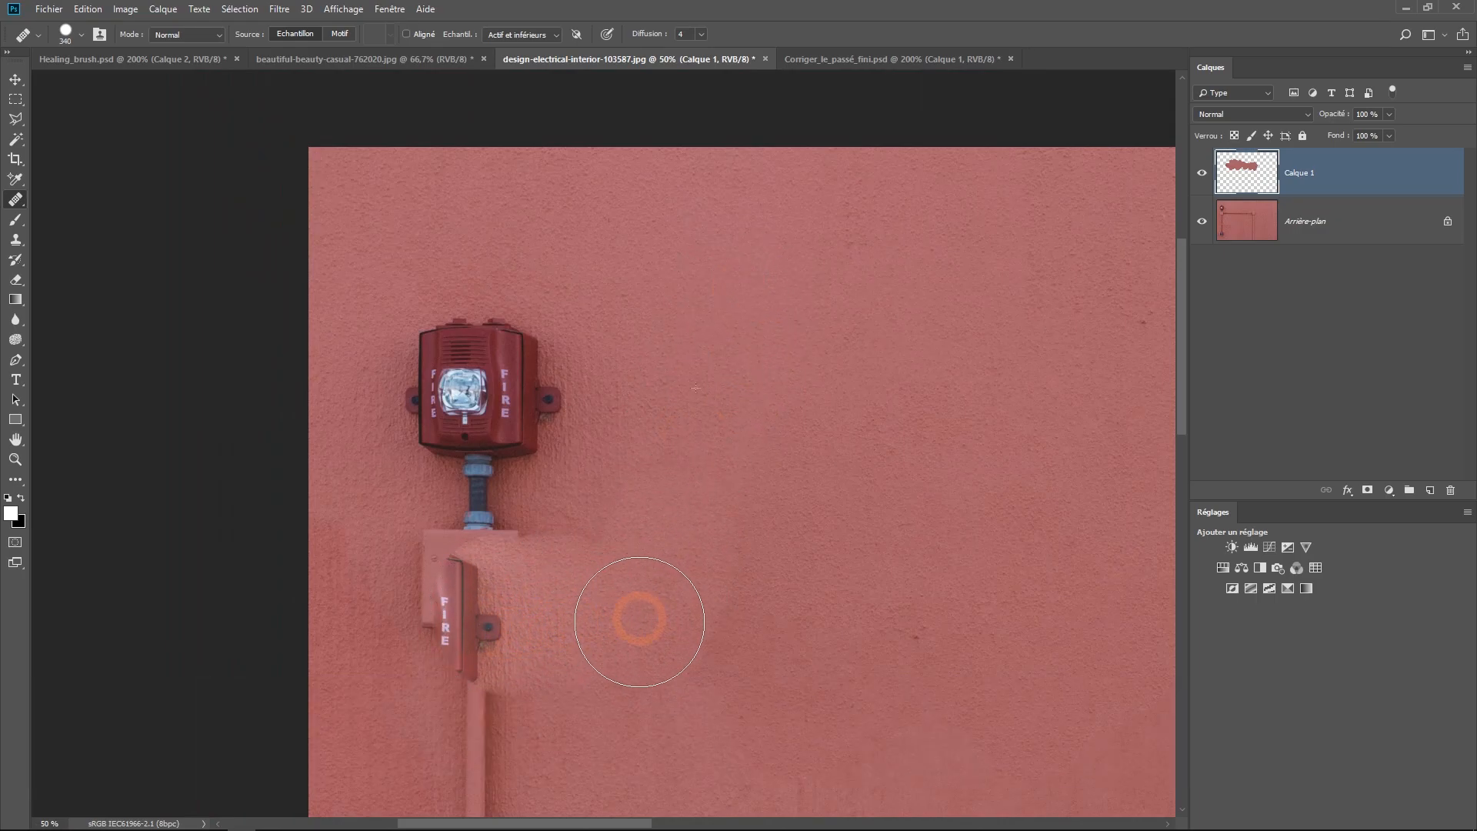
{"action": "key", "text": "ctrl+z"}
{"action": "left_click", "coordinate": [851, 349], "text": "alt"}
{"action": "mouse_move", "coordinate": [642, 563]}
{"action": "left_mouse_down"}
{"action": "mouse_move", "coordinate": [701, 621]}
{"action": "mouse_move", "coordinate": [599, 635]}
{"action": "mouse_move", "coordinate": [561, 626]}
{"action": "mouse_move", "coordinate": [571, 596]}
{"action": "mouse_move", "coordinate": [486, 589]}
{"action": "mouse_move", "coordinate": [453, 606]}
{"action": "mouse_move", "coordinate": [476, 636]}
{"action": "mouse_move", "coordinate": [447, 591]}
{"action": "mouse_move", "coordinate": [505, 582]}
{"action": "mouse_move", "coordinate": [467, 575]}
{"action": "mouse_move", "coordinate": [535, 721]}
{"action": "mouse_move", "coordinate": [461, 761]}
{"action": "mouse_move", "coordinate": [489, 784]}
{"action": "mouse_move", "coordinate": [485, 765]}
{"action": "mouse_move", "coordinate": [569, 762]}
{"action": "mouse_move", "coordinate": [490, 752]}
{"action": "left_mouse_up"}
{"action": "left_click_drag", "start_coordinate": [714, 647], "coordinate": [768, 375]}
{"action": "left_click", "coordinate": [794, 284], "text": "alt"}
{"action": "left_click_drag", "start_coordinate": [497, 533], "coordinate": [540, 726]}
Step: Finish healing the lower wall and the area beneath the upper alarm with sampled texture, using a 342 px brush
{"action": "left_click", "coordinate": [707, 492], "text": "ctrl+alt"}
{"action": "left_click_drag", "start_coordinate": [705, 466], "coordinate": [720, 314]}
{"action": "mouse_move", "coordinate": [540, 304]}
{"action": "left_mouse_down"}
{"action": "mouse_move", "coordinate": [540, 539]}
{"action": "mouse_move", "coordinate": [558, 536]}
{"action": "mouse_move", "coordinate": [568, 500]}
{"action": "mouse_move", "coordinate": [501, 538]}
{"action": "left_mouse_up"}
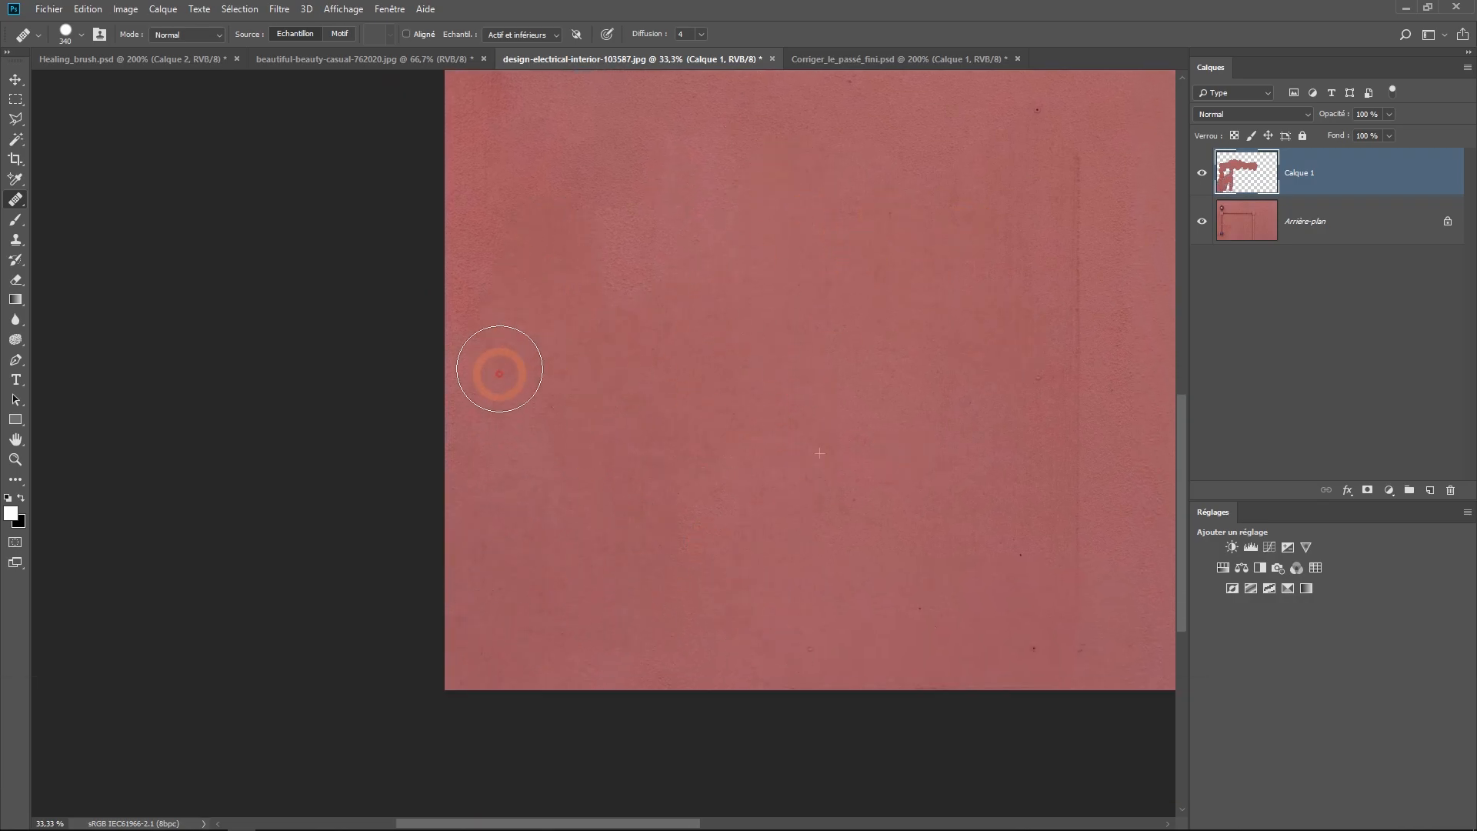
{"action": "scroll", "coordinate": [442, 529], "scroll_direction": "up", "scroll_amount": 3}
{"action": "left_click_drag", "start_coordinate": [443, 530], "coordinate": [356, 469]}
{"action": "left_click_drag", "start_coordinate": [959, 456], "coordinate": [921, 446]}
{"action": "left_click", "coordinate": [924, 446], "text": "alt"}
{"action": "mouse_move", "coordinate": [470, 495]}
{"action": "left_mouse_down"}
{"action": "mouse_move", "coordinate": [288, 470]}
{"action": "mouse_move", "coordinate": [398, 443]}
{"action": "mouse_move", "coordinate": [300, 435]}
{"action": "mouse_move", "coordinate": [412, 425]}
{"action": "mouse_move", "coordinate": [310, 427]}
{"action": "mouse_move", "coordinate": [370, 413]}
{"action": "left_mouse_up"}
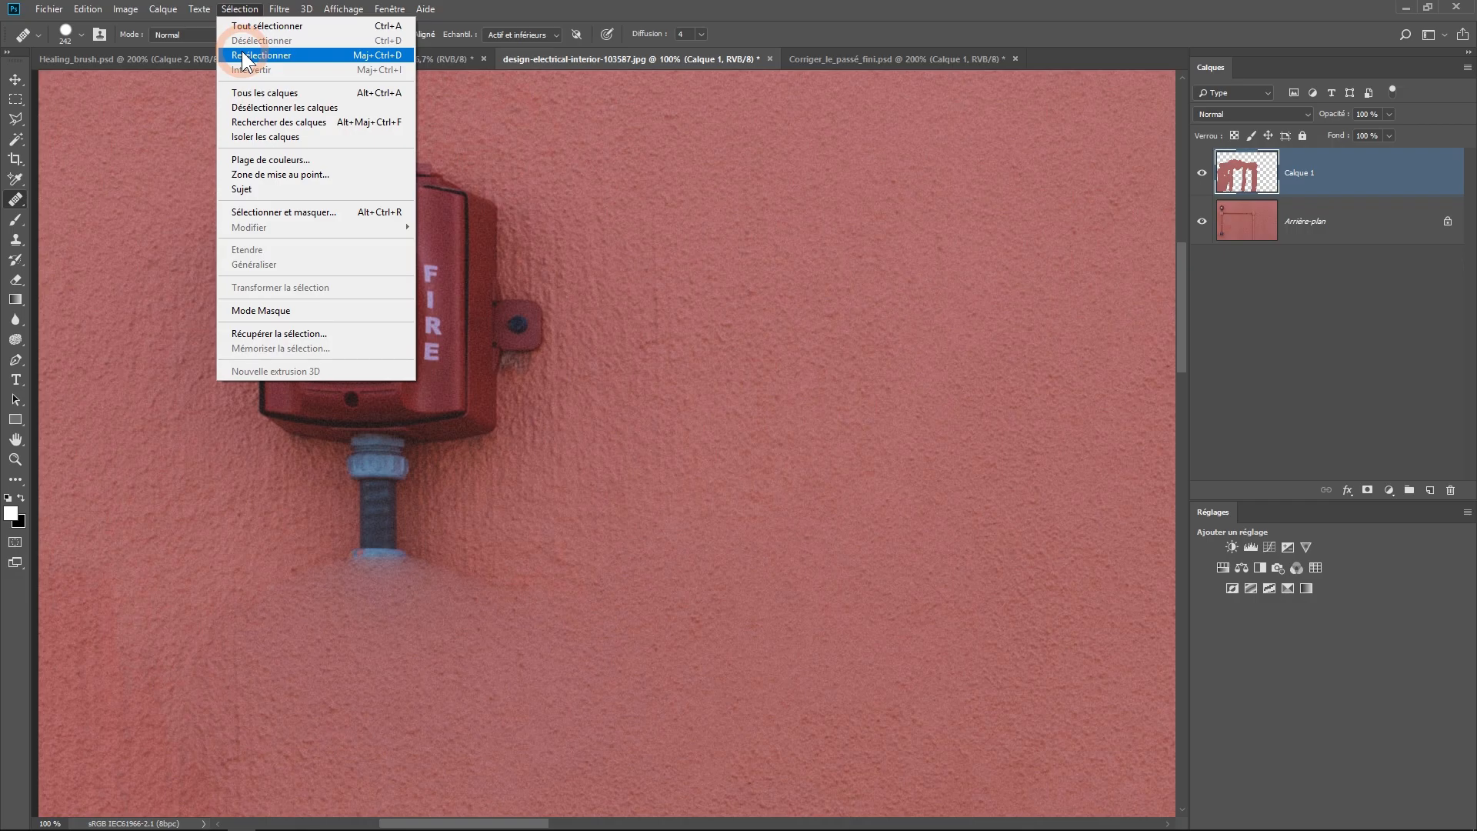
Step: Restore the previous selection that protects the upper FIRE alarm and activate the Polygonal Lasso tool
{"action": "left_click", "coordinate": [254, 52]}
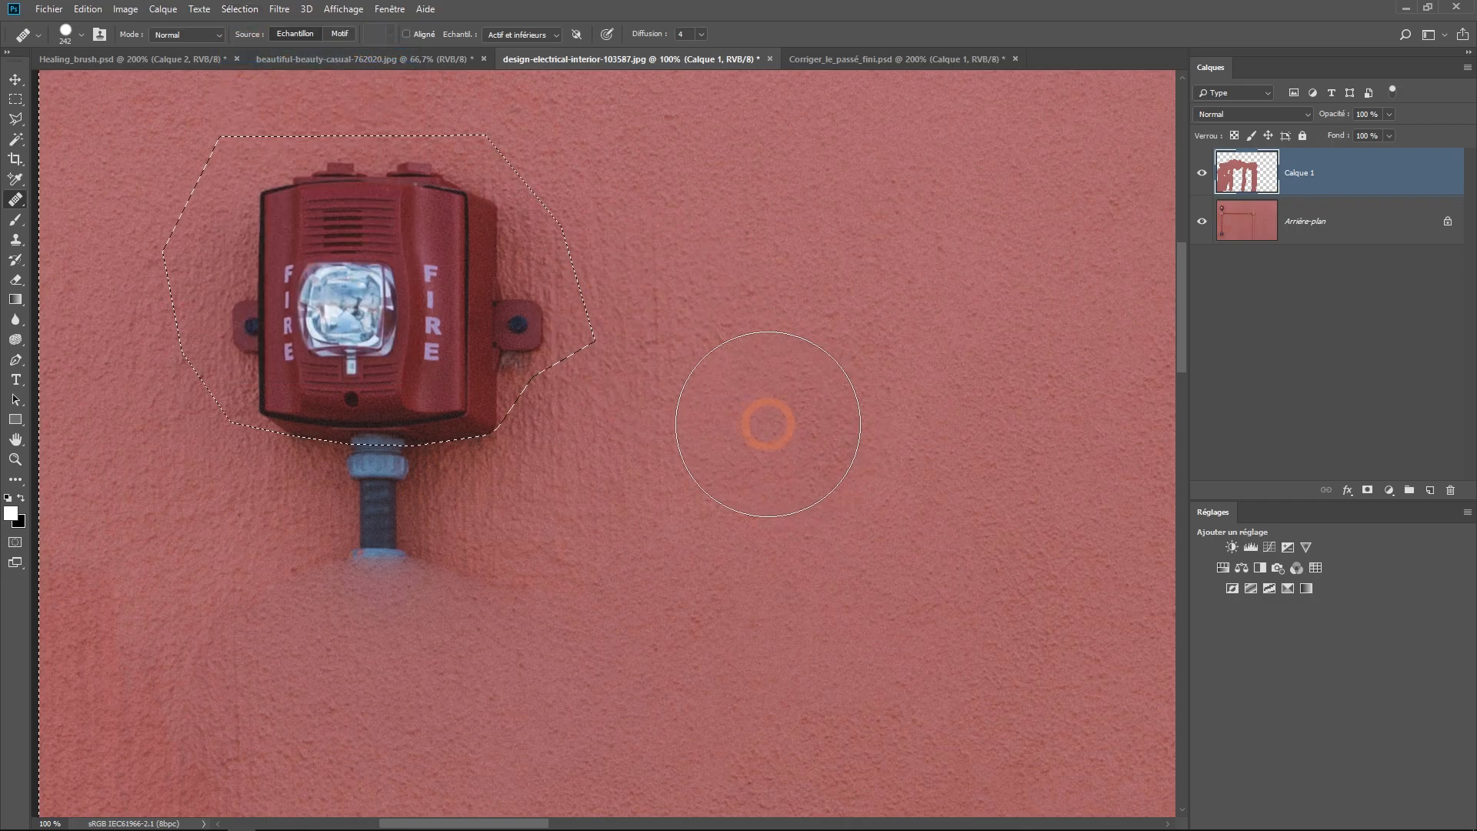
{"action": "left_click", "coordinate": [15, 200]}
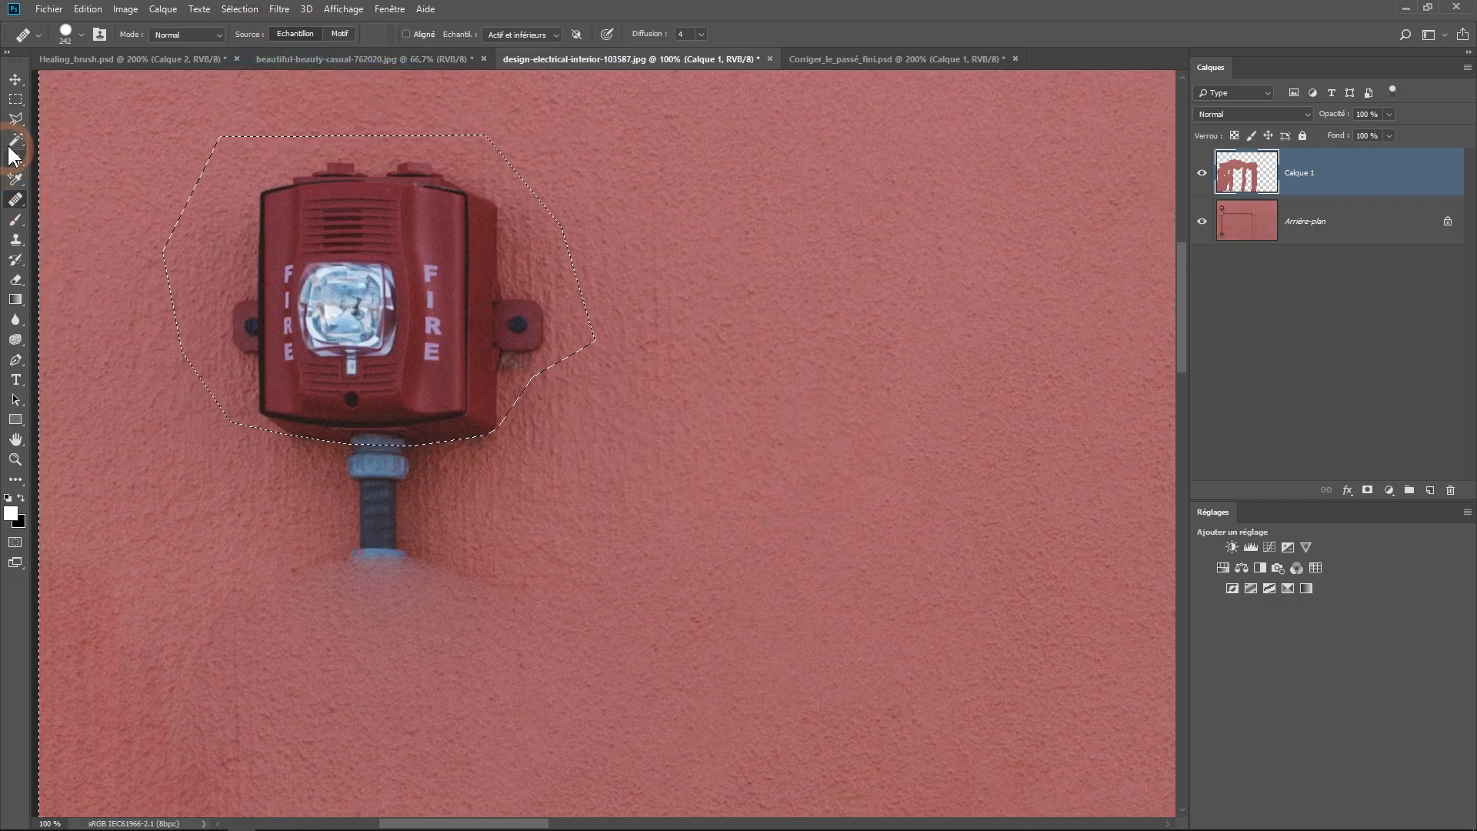
{"action": "left_click", "coordinate": [15, 118]}
{"action": "left_click", "coordinate": [247, 218], "text": "ctrl+alt"}
{"action": "left_click", "coordinate": [247, 217], "text": "ctrl+alt"}
{"action": "left_click", "coordinate": [247, 218], "text": "ctrl+alt"}
{"action": "left_click", "coordinate": [316, 331], "text": "ctrl"}
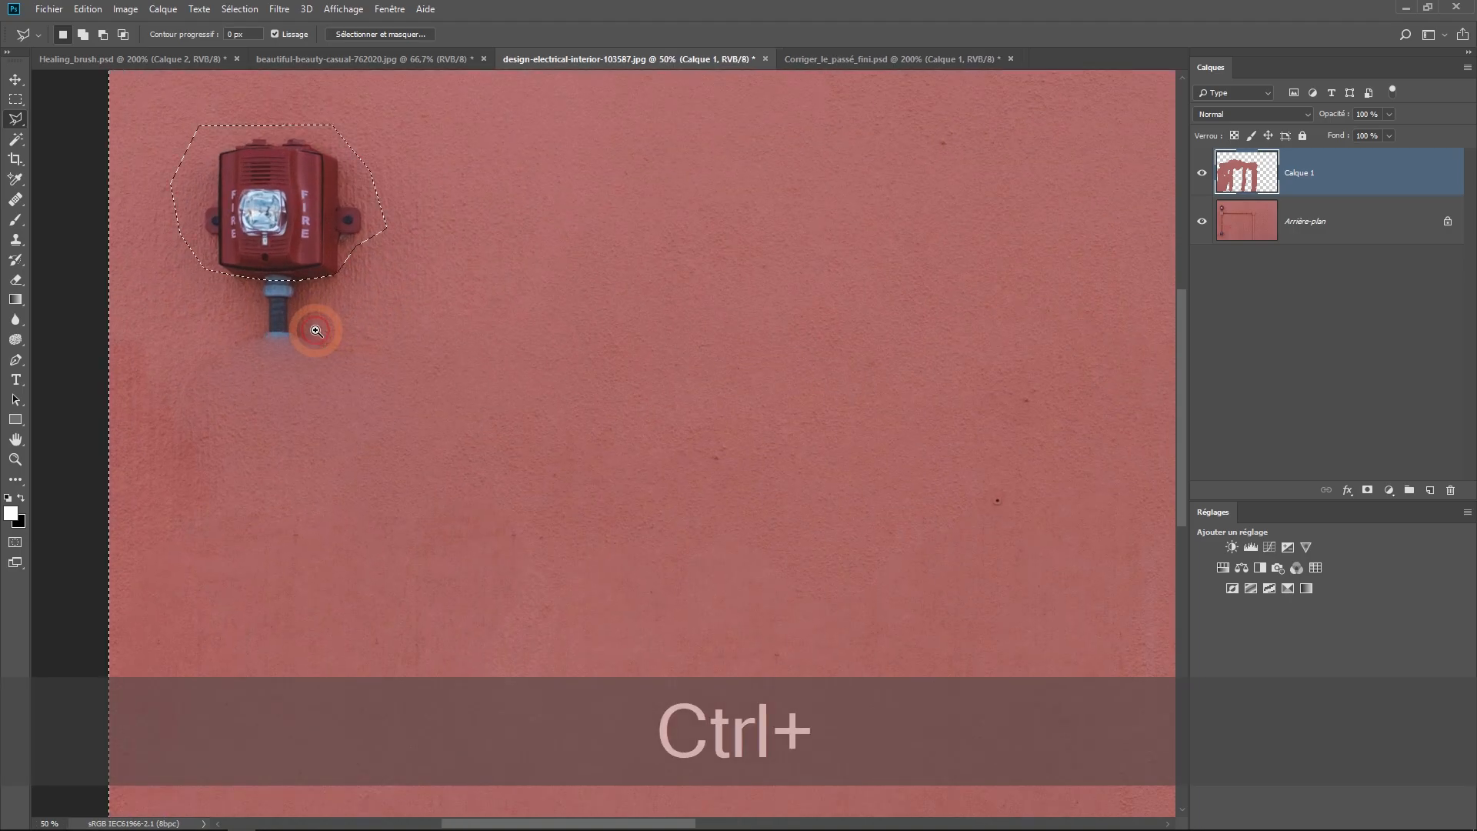
{"action": "left_click", "coordinate": [315, 331], "text": "ctrl"}
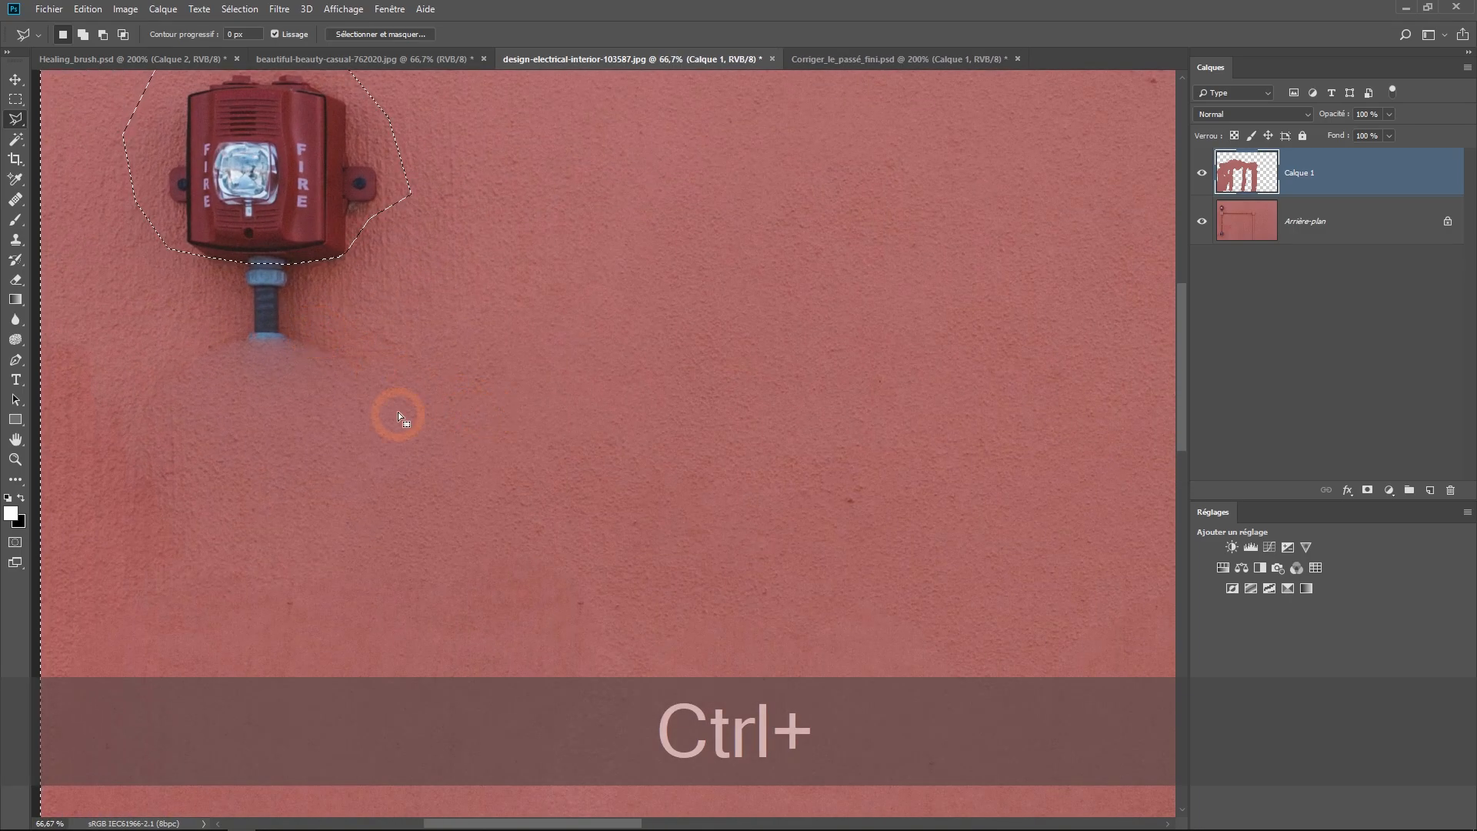
Step: Return to the Healing Brush and heal over the short conduit below the alarm with the selection active
{"action": "left_click", "coordinate": [15, 200]}
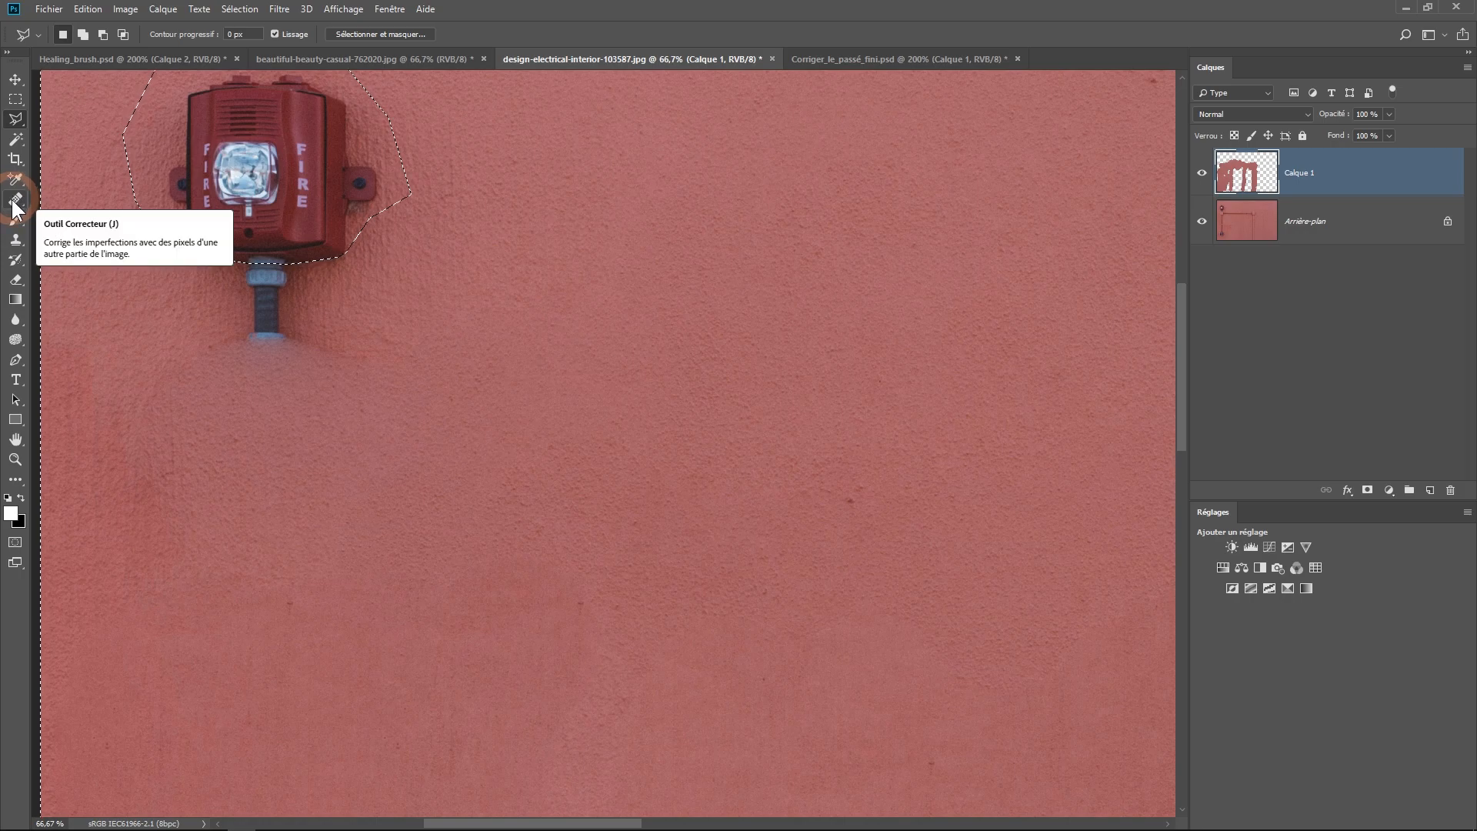
{"action": "left_click", "coordinate": [18, 280]}
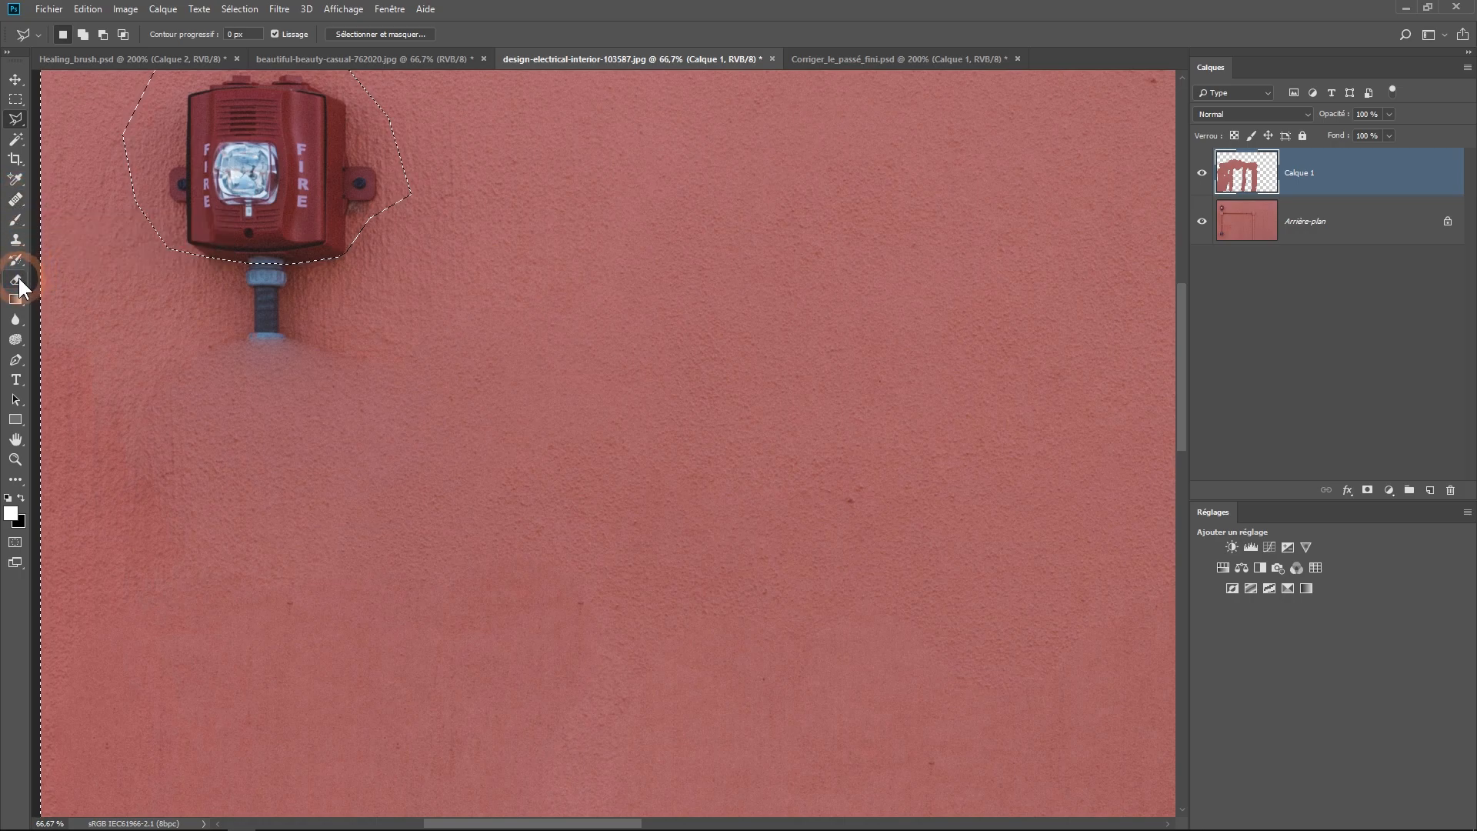
{"action": "left_click", "coordinate": [16, 200]}
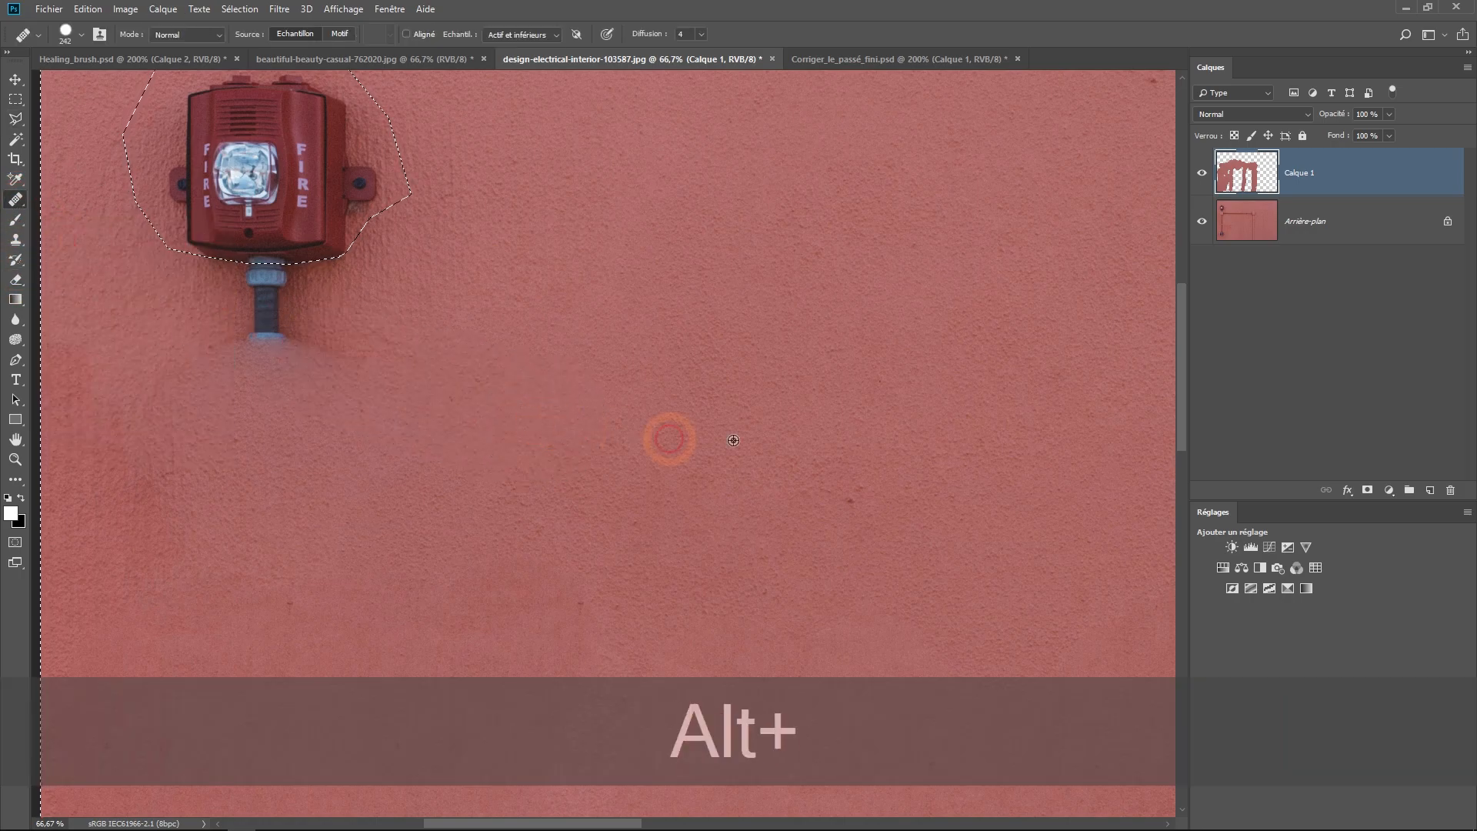
{"action": "mouse_move", "coordinate": [270, 335]}
{"action": "left_mouse_down"}
{"action": "mouse_move", "coordinate": [494, 340]}
{"action": "mouse_move", "coordinate": [237, 356]}
{"action": "mouse_move", "coordinate": [194, 344]}
{"action": "mouse_move", "coordinate": [192, 422]}
{"action": "mouse_move", "coordinate": [131, 438]}
{"action": "mouse_move", "coordinate": [102, 416]}
{"action": "mouse_move", "coordinate": [391, 455]}
{"action": "mouse_move", "coordinate": [356, 437]}
{"action": "left_mouse_up"}
{"action": "left_click_drag", "start_coordinate": [572, 372], "coordinate": [697, 492]}
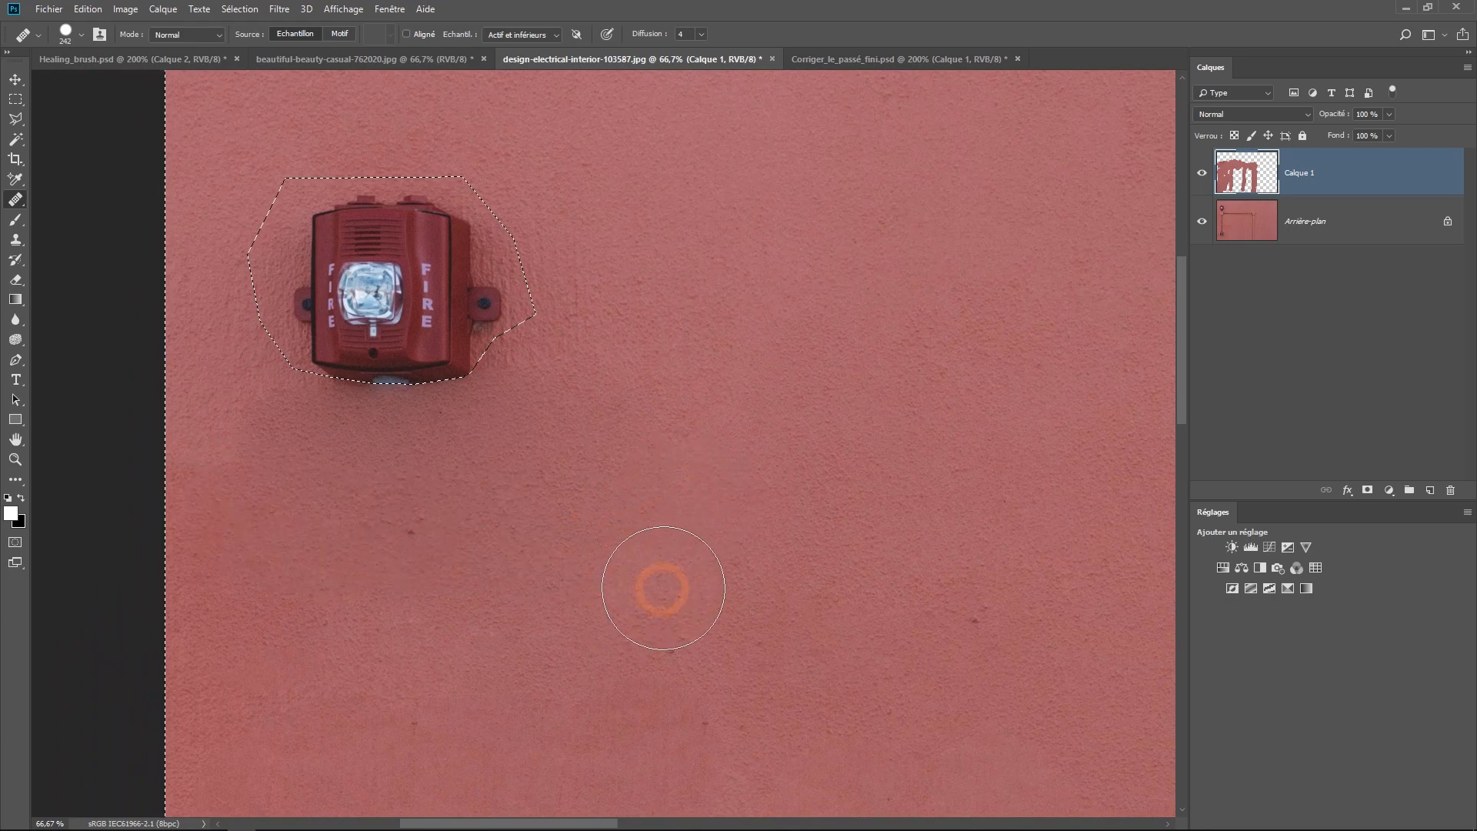
Step: Undo the selection-limited healing below the alarm and clear the selection around it
{"action": "key", "text": "ctrl+d"}
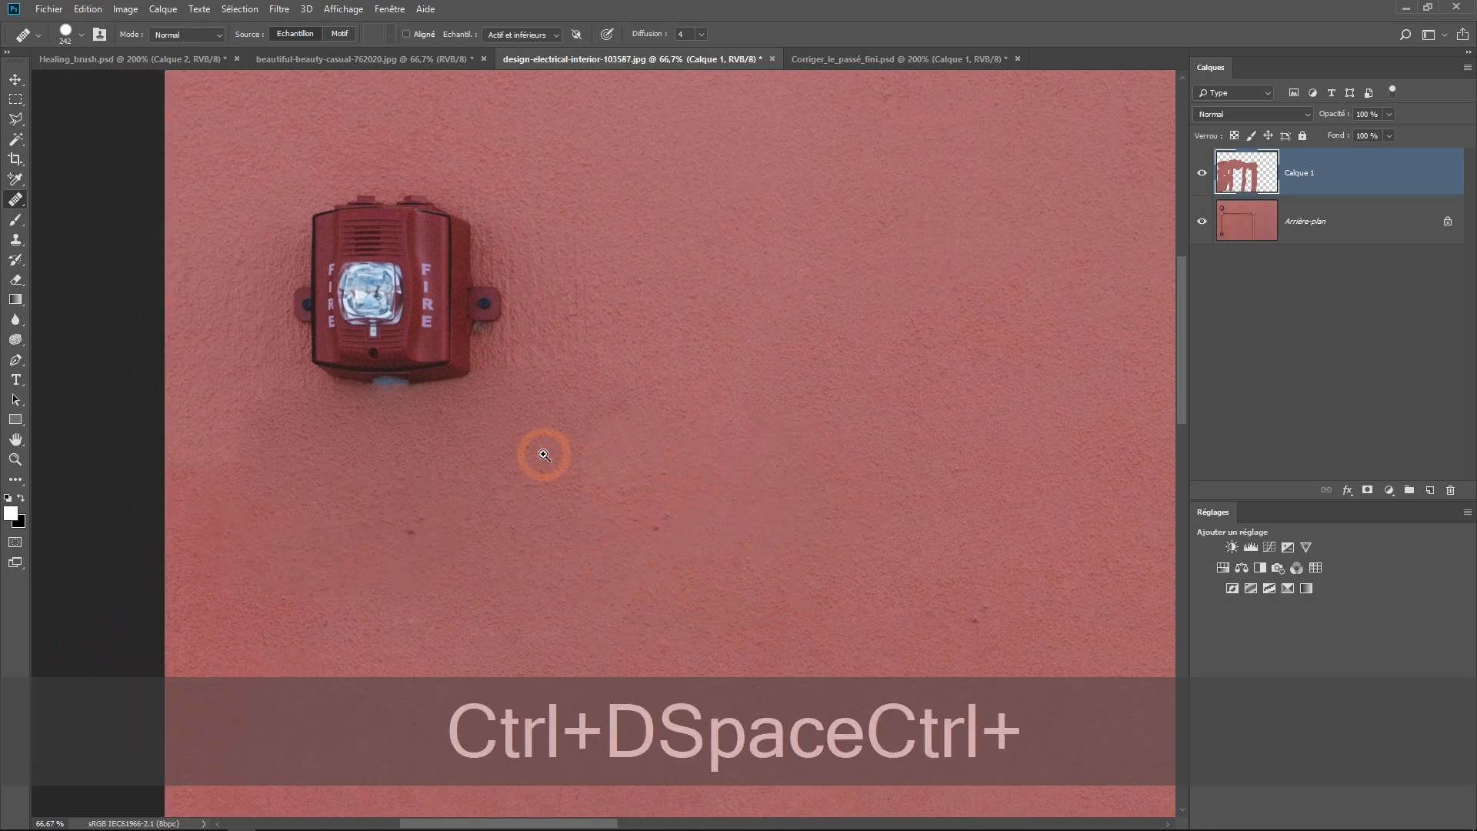
{"action": "left_click", "coordinate": [541, 452], "text": "ctrl"}
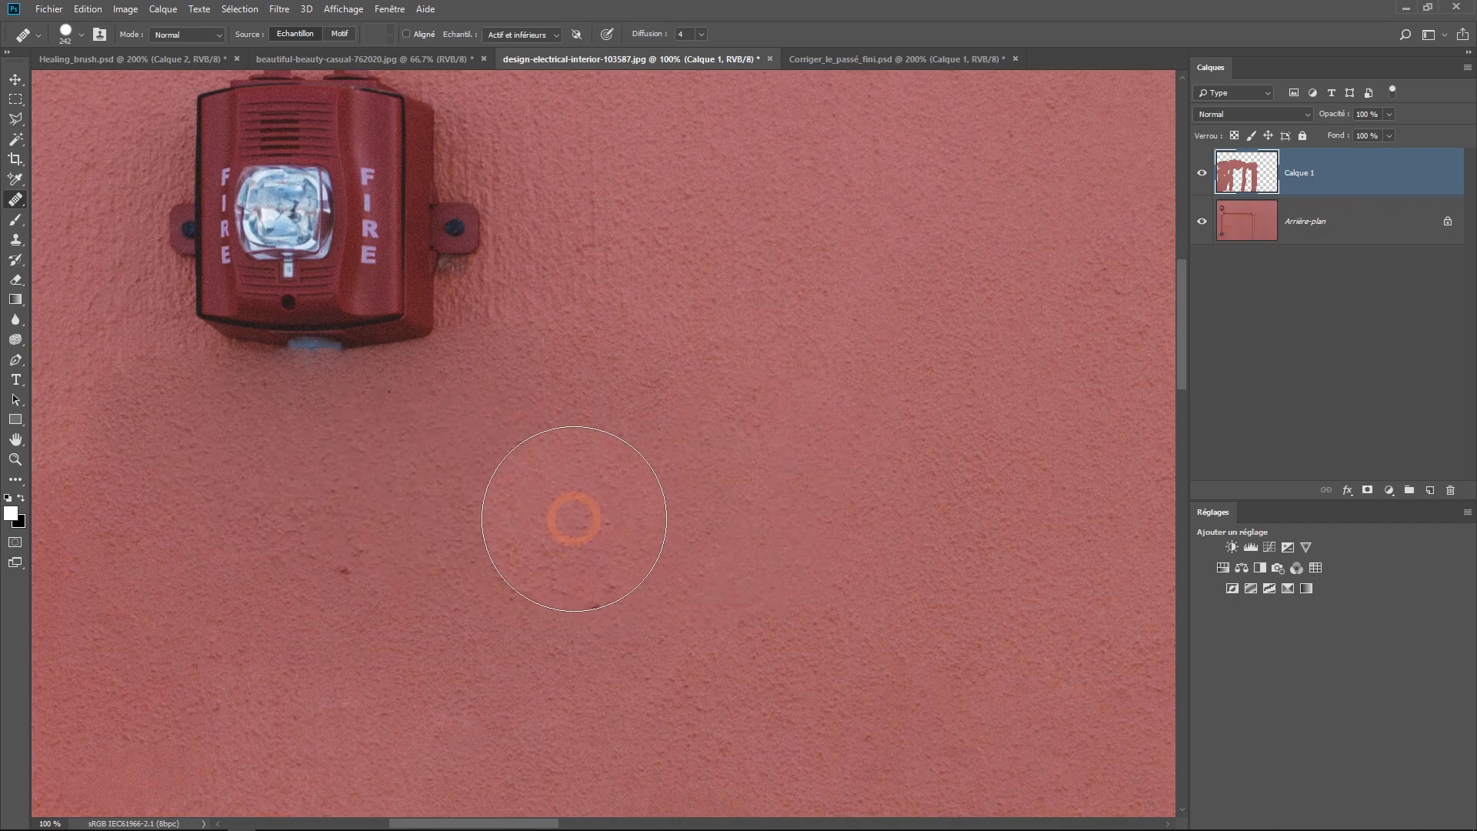
{"action": "key", "text": "ctrl+z"}
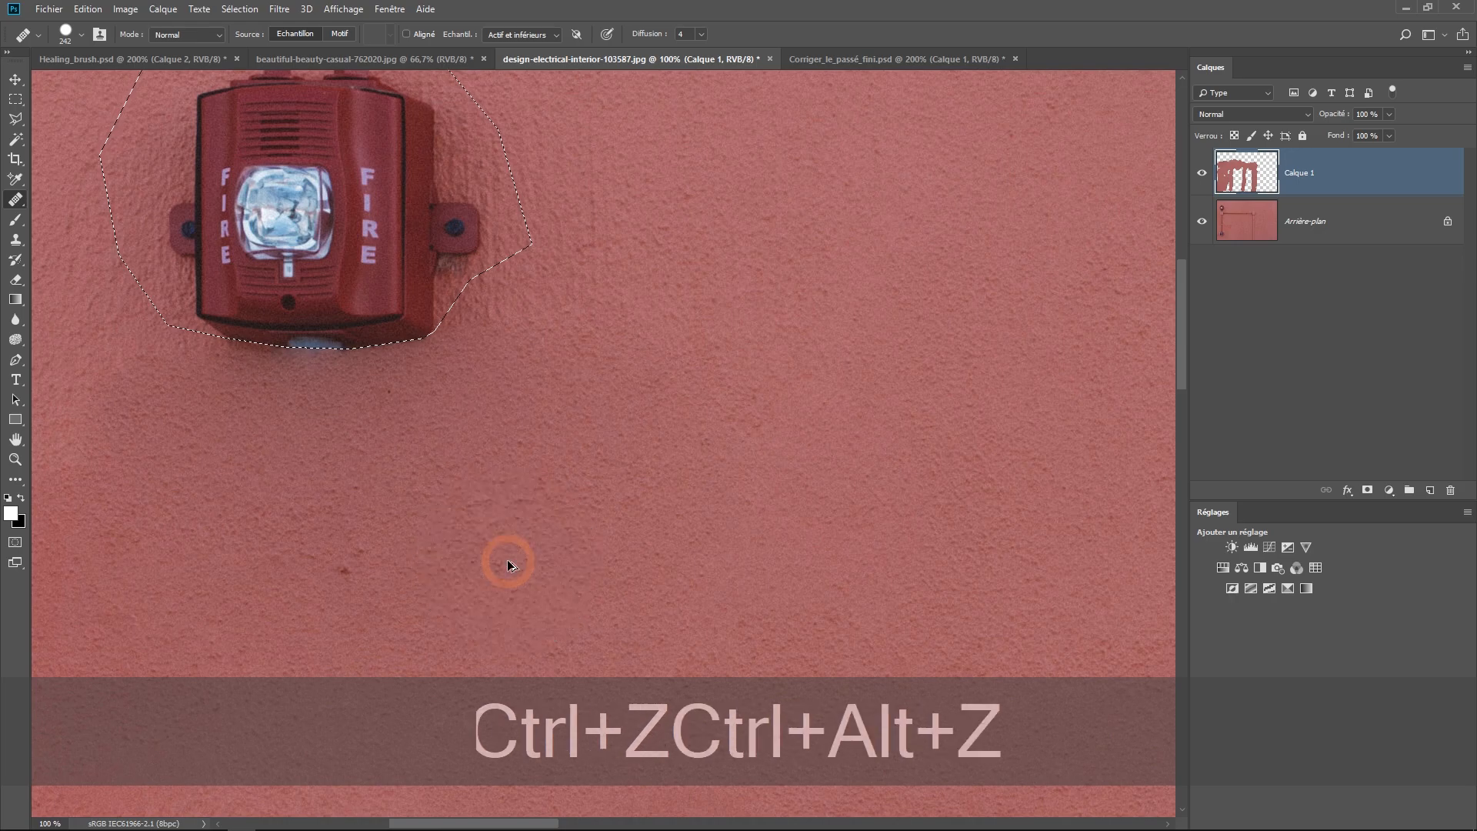
{"action": "key", "text": "ctrl+alt+z"}
{"action": "key", "text": "ctrl+d"}
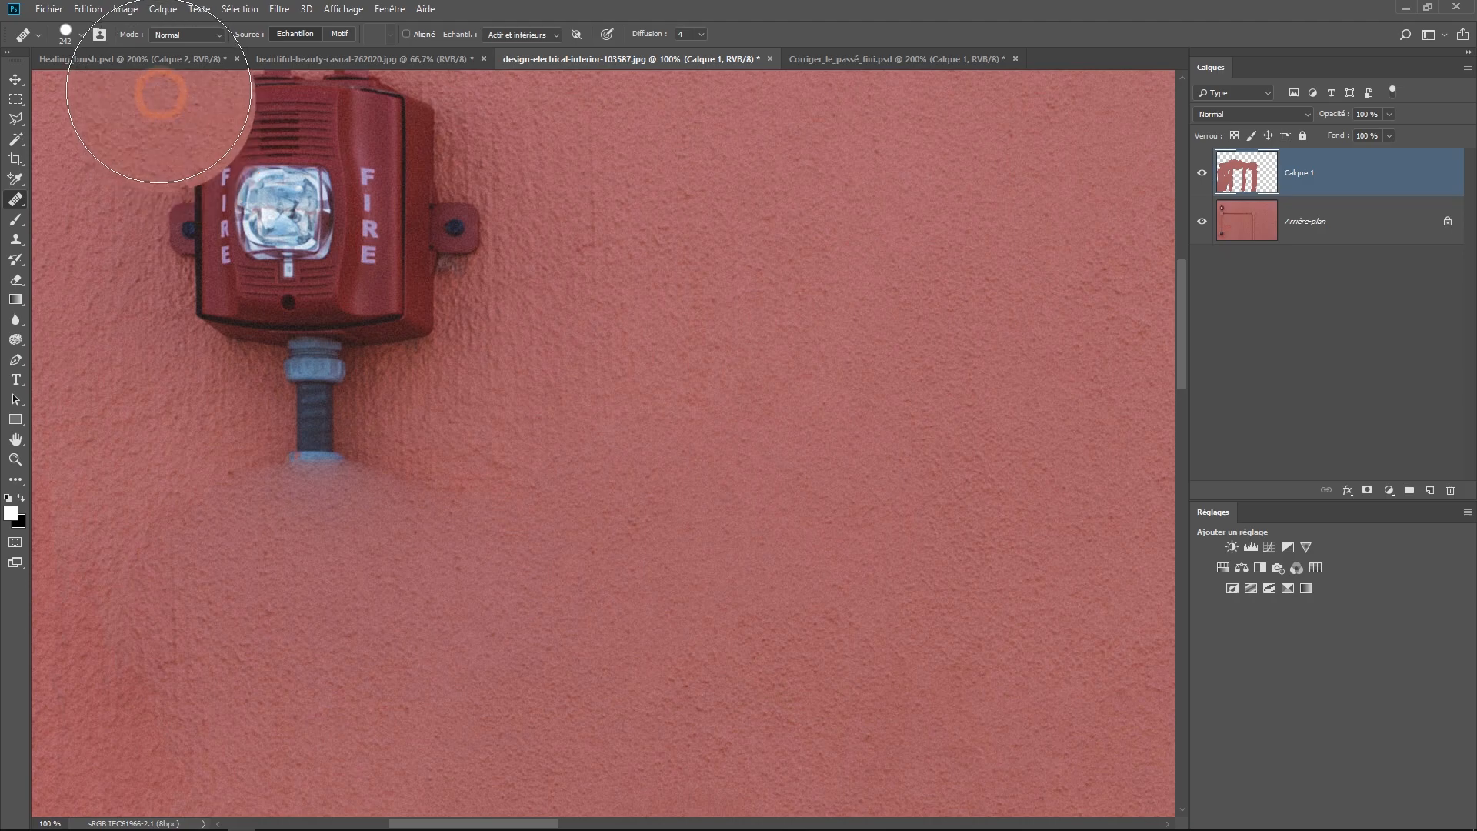
Step: Set the Healing Brush mode to Remplacer and its size to 72 px, then cover the upper conduit with wall sampled beside the alarm
{"action": "left_click", "coordinate": [174, 42]}
{"action": "left_click", "coordinate": [179, 67]}
{"action": "left_click_drag", "start_coordinate": [601, 467], "coordinate": [534, 468]}
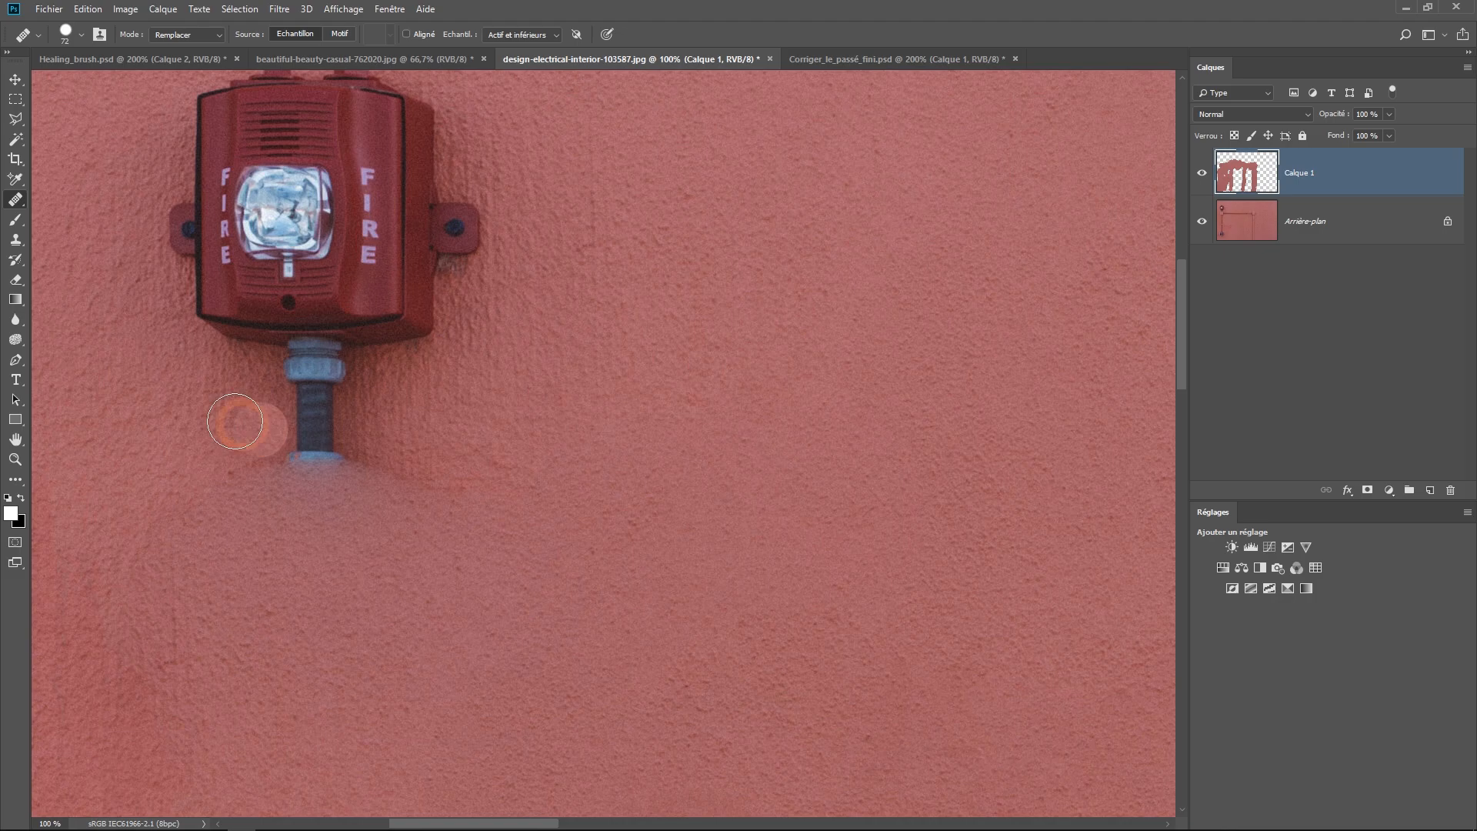
{"action": "left_click", "coordinate": [108, 358], "text": "alt"}
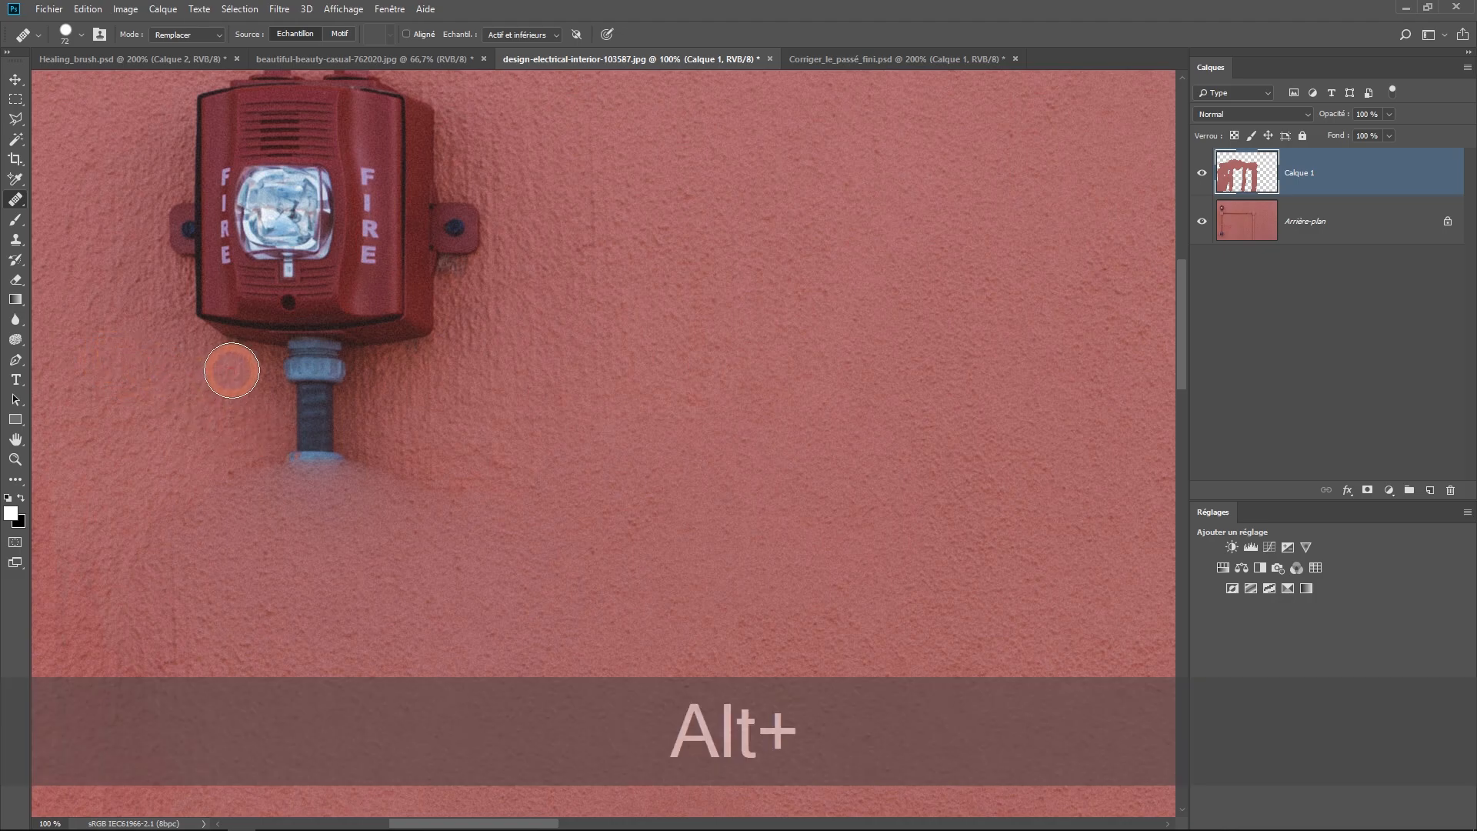
{"action": "mouse_move", "coordinate": [228, 364]}
{"action": "left_mouse_down"}
{"action": "mouse_move", "coordinate": [286, 374]}
{"action": "mouse_move", "coordinate": [214, 367]}
{"action": "mouse_move", "coordinate": [267, 374]}
{"action": "mouse_move", "coordinate": [251, 373]}
{"action": "mouse_move", "coordinate": [287, 418]}
{"action": "mouse_move", "coordinate": [285, 401]}
{"action": "mouse_move", "coordinate": [317, 381]}
{"action": "mouse_move", "coordinate": [246, 376]}
{"action": "mouse_move", "coordinate": [281, 382]}
{"action": "mouse_move", "coordinate": [268, 396]}
{"action": "mouse_move", "coordinate": [326, 382]}
{"action": "mouse_move", "coordinate": [278, 420]}
{"action": "left_mouse_up"}
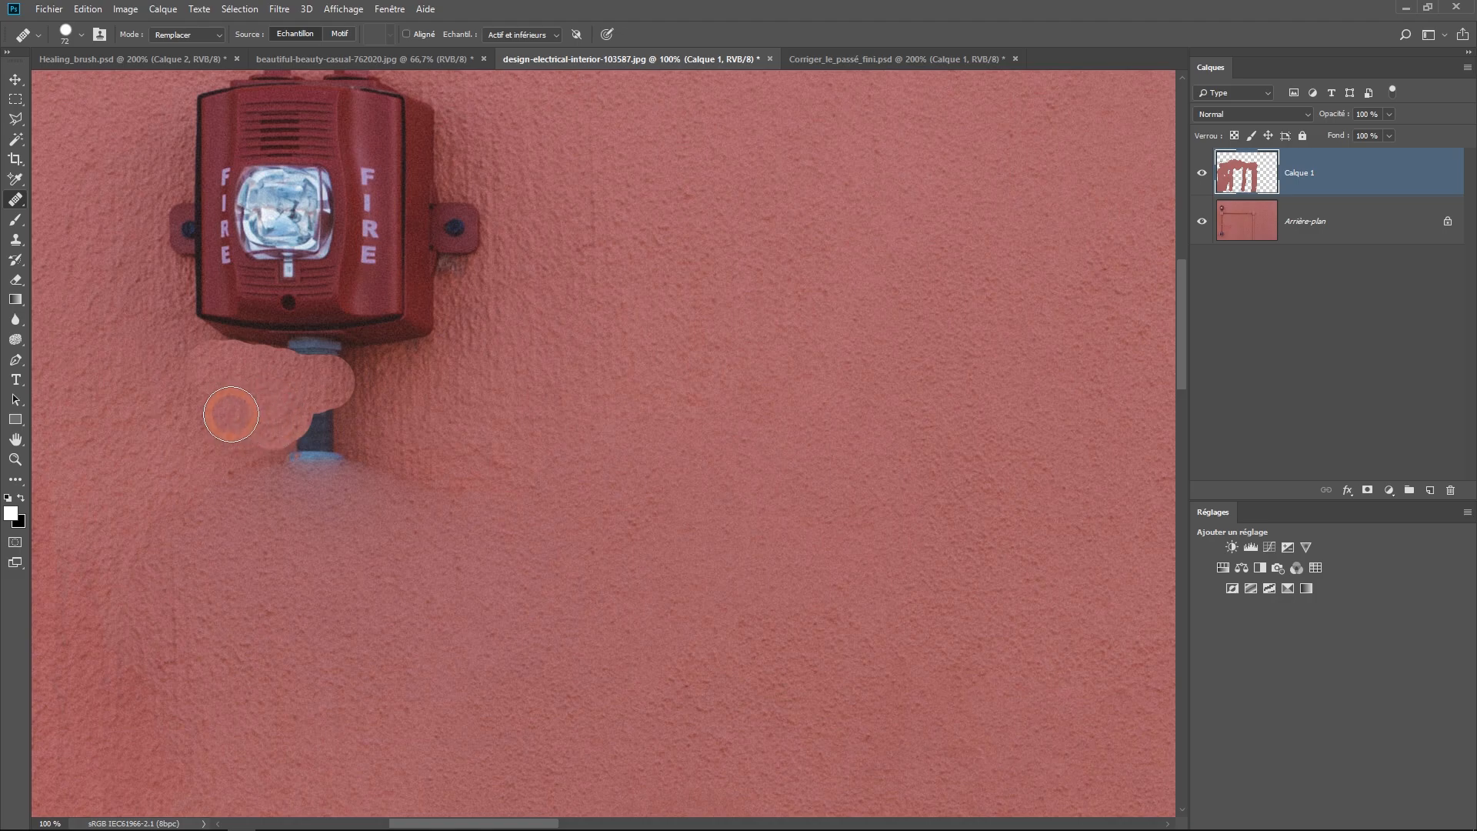
{"action": "mouse_move", "coordinate": [273, 413]}
{"action": "left_mouse_down"}
{"action": "mouse_move", "coordinate": [415, 408]}
{"action": "mouse_move", "coordinate": [422, 427]}
{"action": "mouse_move", "coordinate": [289, 392]}
{"action": "left_mouse_up"}
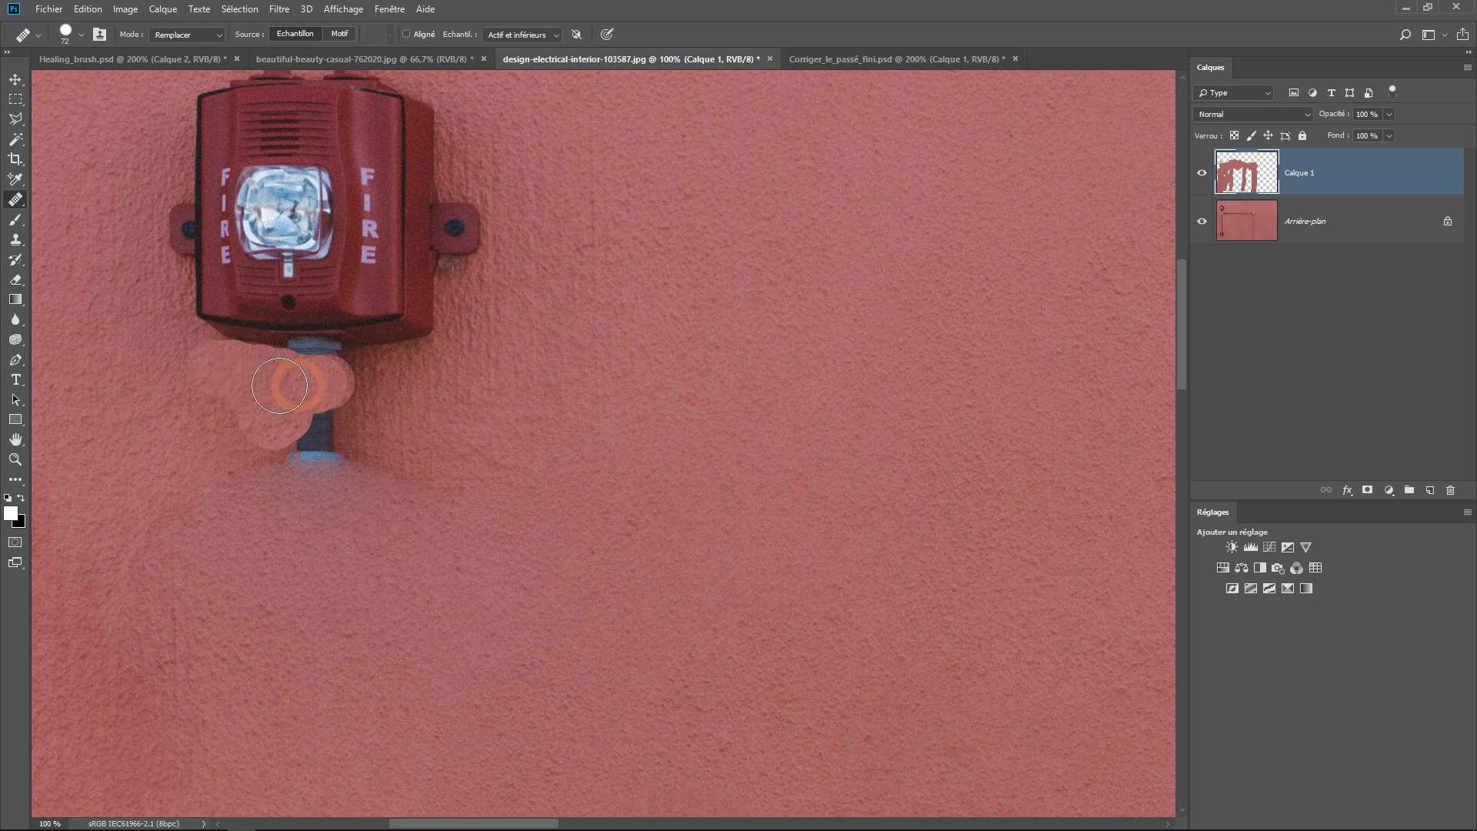
Step: Set the brush spacing to 15 % and extend the replaced wall strip beneath the alarm past the conduit
{"action": "left_click", "coordinate": [77, 35]}
{"action": "left_click_drag", "start_coordinate": [44, 146], "coordinate": [39, 149]}
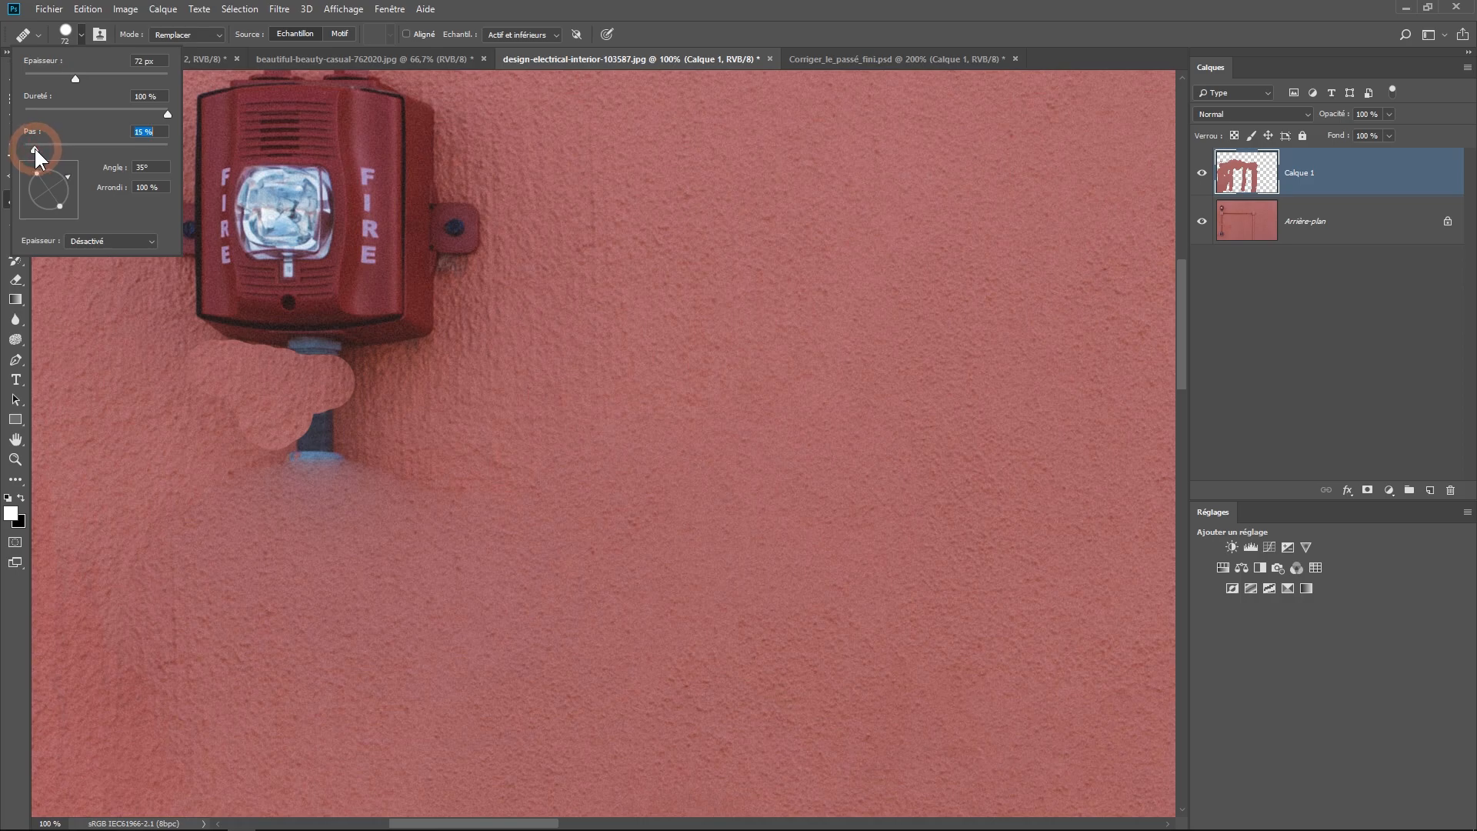
{"action": "left_click", "coordinate": [158, 393], "text": "alt"}
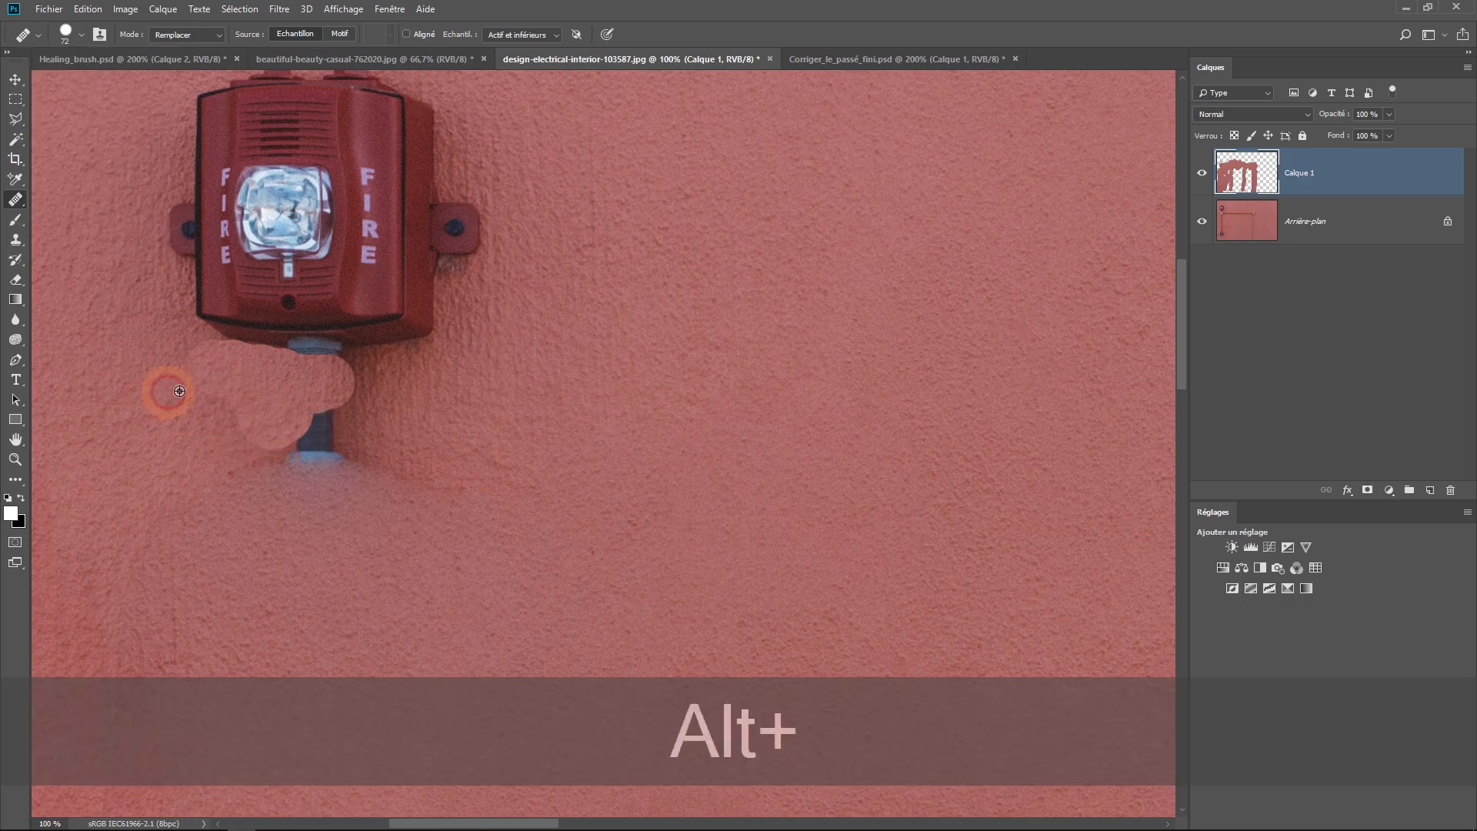
{"action": "left_click_drag", "start_coordinate": [236, 369], "coordinate": [394, 376]}
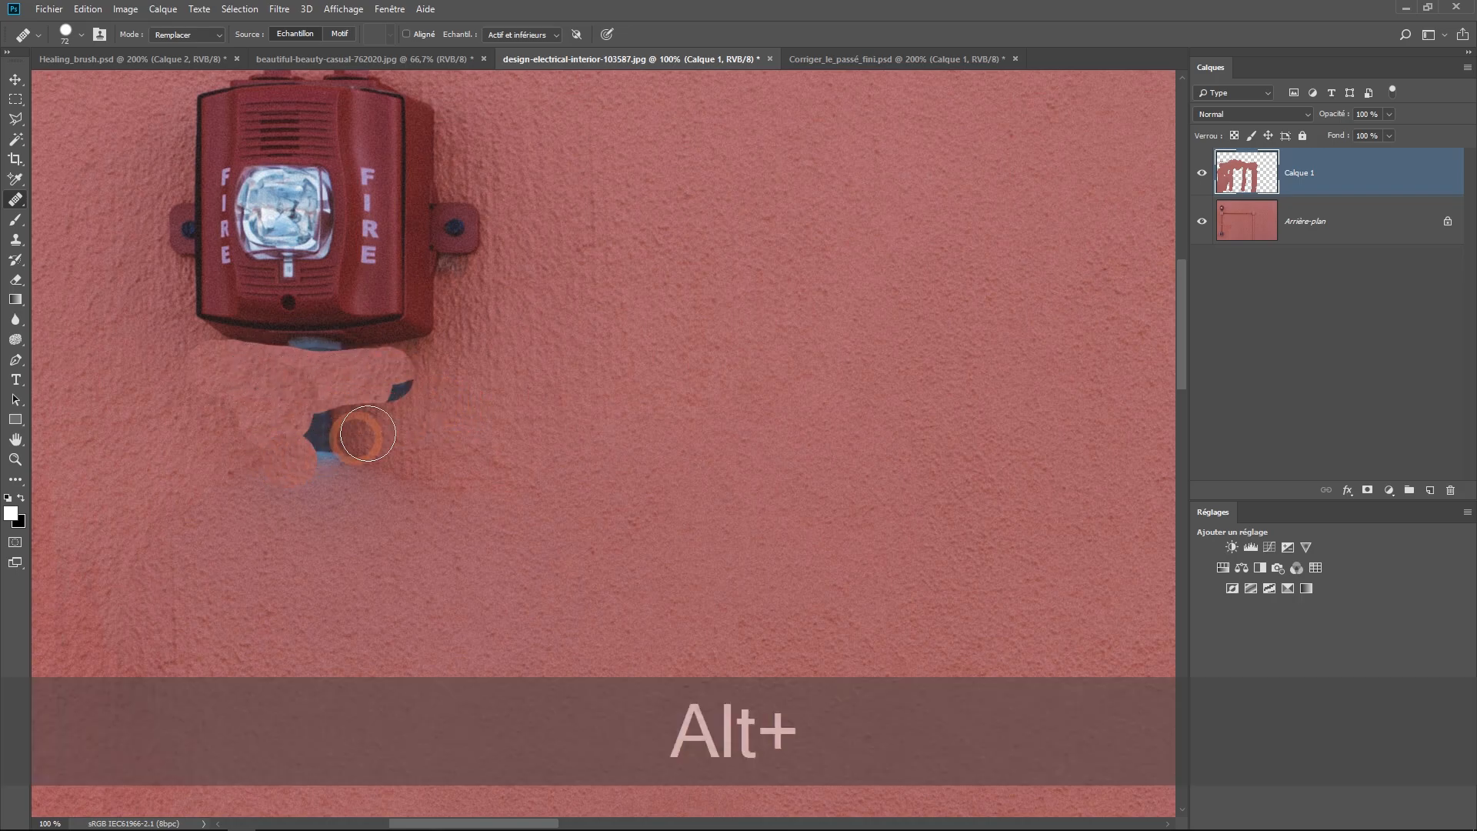
Step: Resample clean wall and paint over the dark remnant at the far end of the strip beneath the alarm
{"action": "left_click", "coordinate": [183, 423], "text": "alt"}
{"action": "left_click", "coordinate": [158, 413], "text": "alt"}
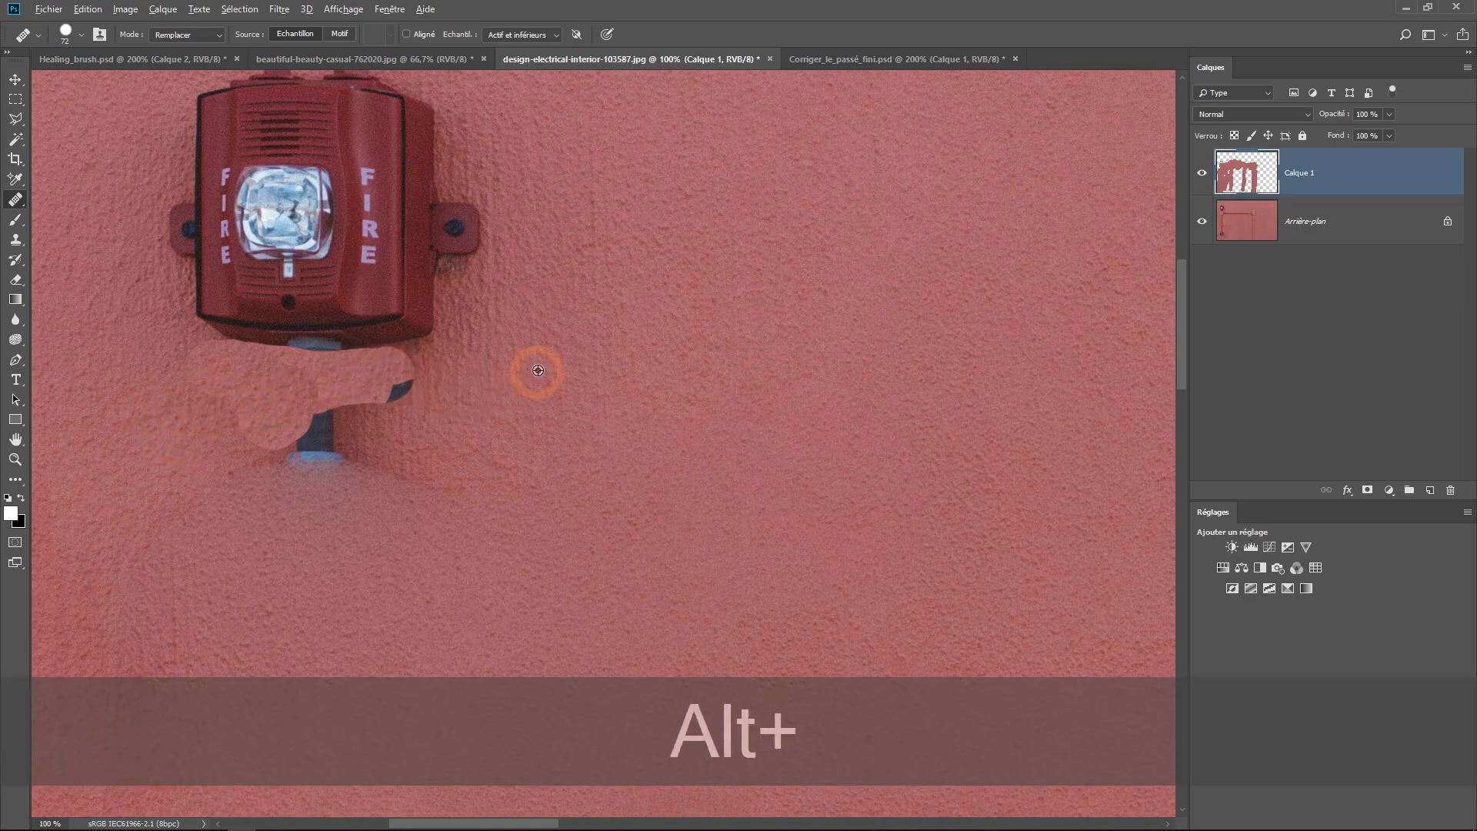
{"action": "left_click", "coordinate": [535, 366], "text": "alt"}
{"action": "mouse_move", "coordinate": [401, 374]}
{"action": "left_mouse_down"}
{"action": "mouse_move", "coordinate": [450, 361]}
{"action": "mouse_move", "coordinate": [371, 389]}
{"action": "left_mouse_up"}
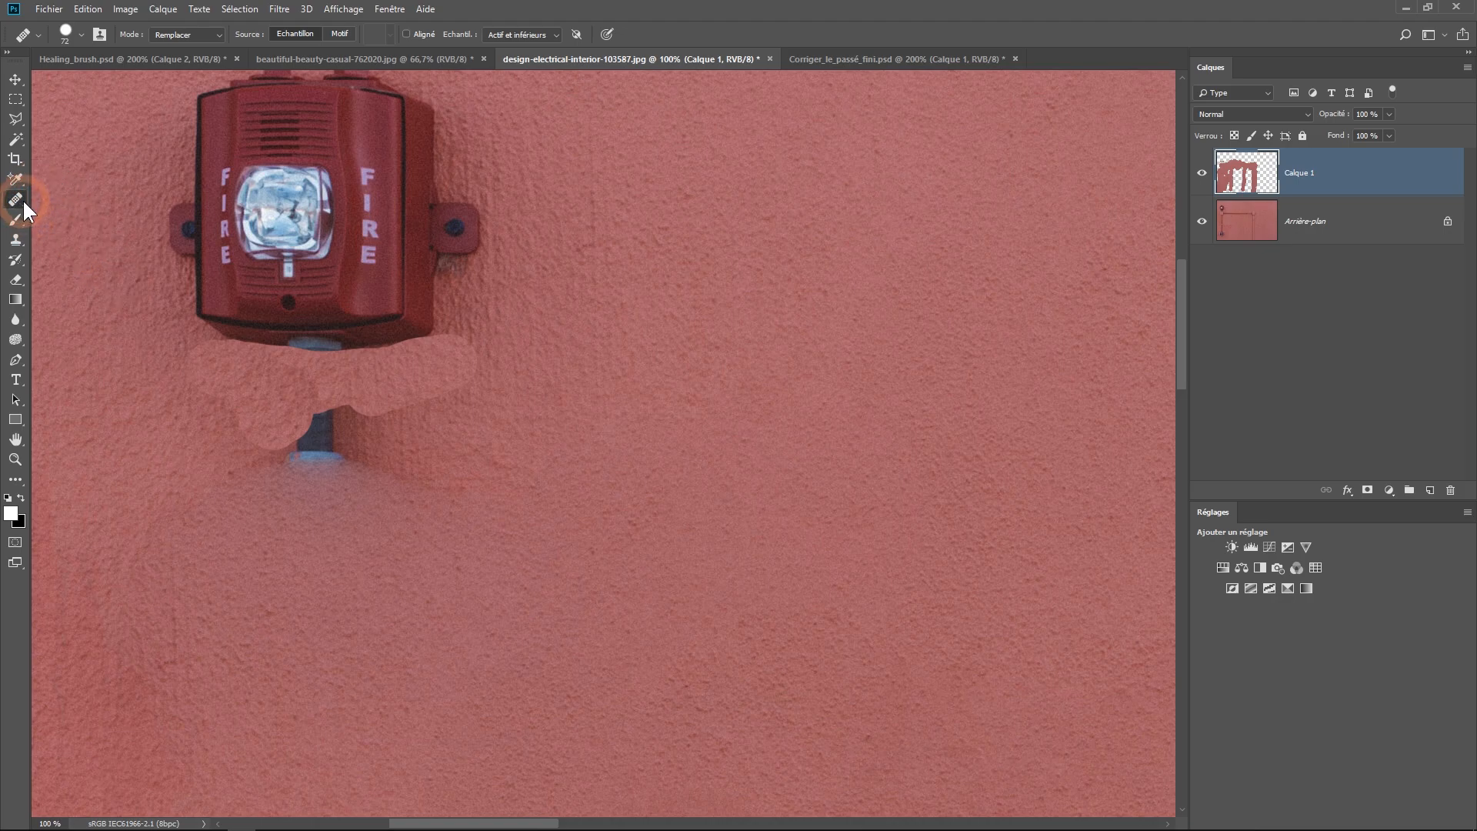
Step: Set the Healing Brush mode back to Normal, try healing across the patched strip and conduit, and undo the stroke
{"action": "left_click", "coordinate": [177, 35]}
{"action": "left_click", "coordinate": [174, 49]}
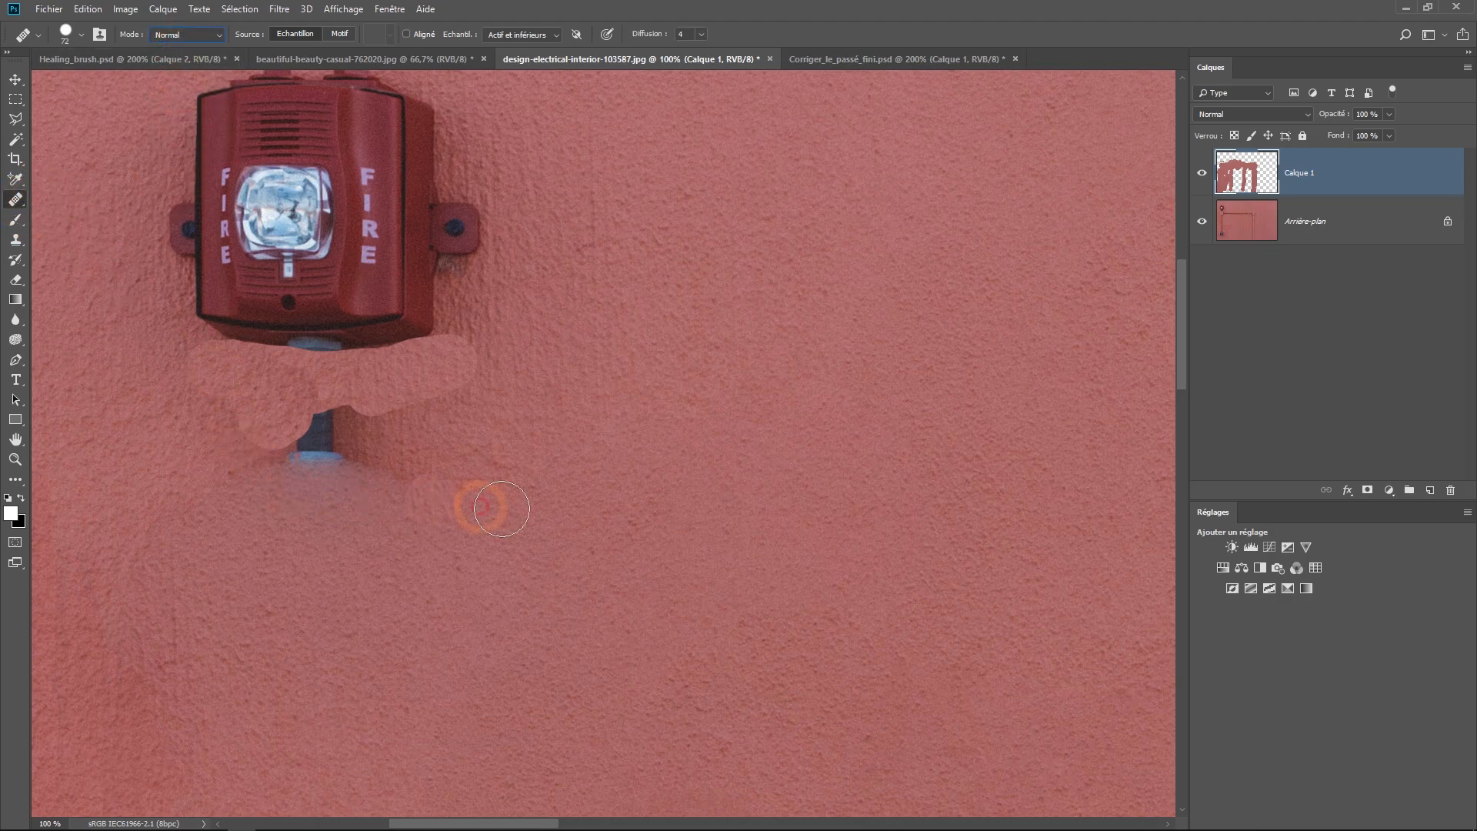
{"action": "mouse_move", "coordinate": [437, 413]}
{"action": "left_mouse_down"}
{"action": "mouse_move", "coordinate": [370, 437]}
{"action": "mouse_move", "coordinate": [411, 404]}
{"action": "mouse_move", "coordinate": [330, 415]}
{"action": "mouse_move", "coordinate": [364, 418]}
{"action": "mouse_move", "coordinate": [302, 472]}
{"action": "mouse_move", "coordinate": [365, 433]}
{"action": "mouse_move", "coordinate": [248, 441]}
{"action": "mouse_move", "coordinate": [297, 416]}
{"action": "left_mouse_up"}
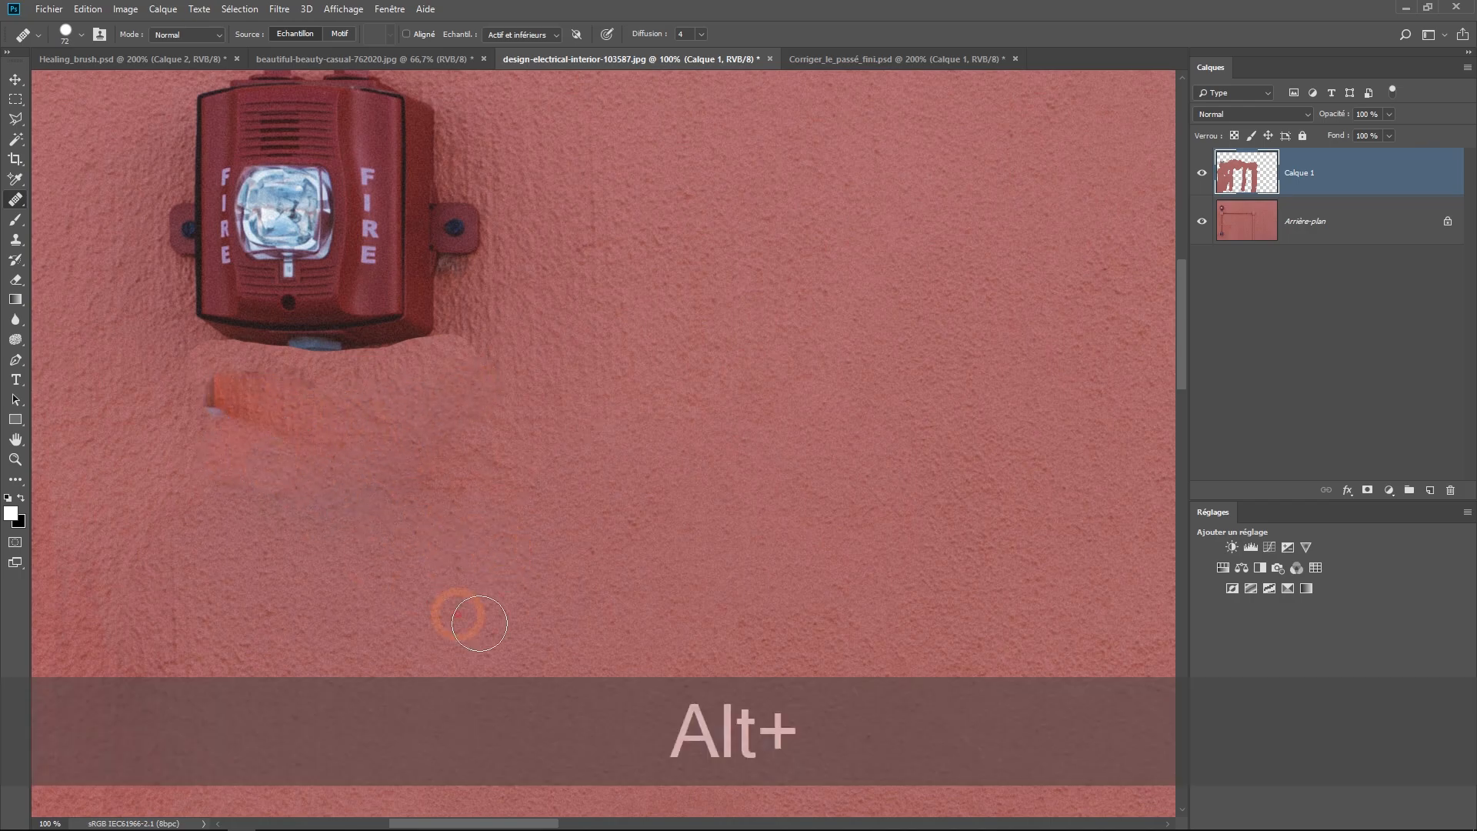
{"action": "key", "text": "alt+ctrl+z"}
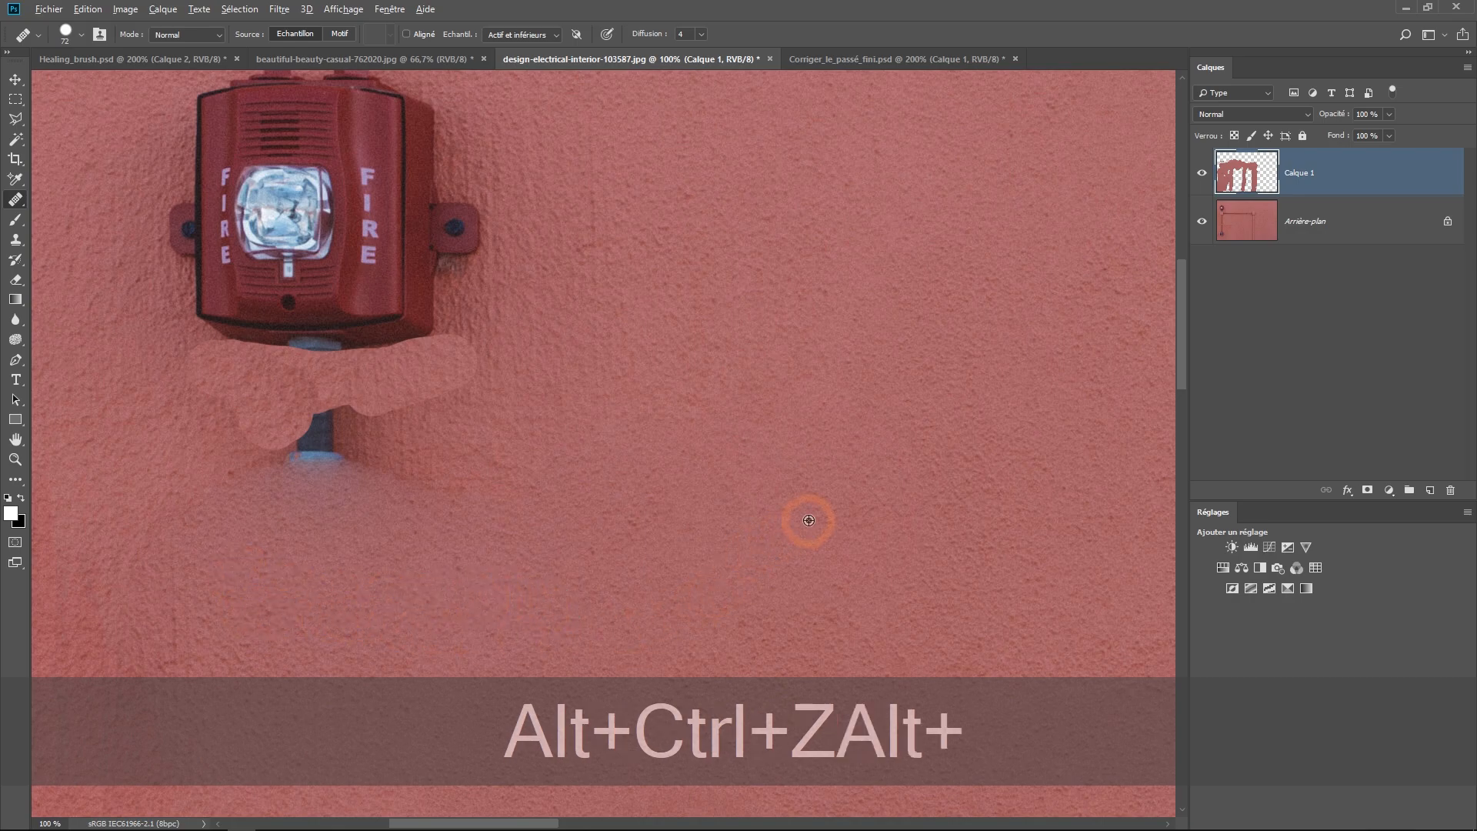
Step: Heal the patched strip and remaining conduit beneath the FIRE alarm in Normal mode using the sampled clean wall
{"action": "mouse_move", "coordinate": [239, 469]}
{"action": "left_mouse_down"}
{"action": "mouse_move", "coordinate": [227, 438]}
{"action": "mouse_move", "coordinate": [380, 420]}
{"action": "mouse_move", "coordinate": [236, 461]}
{"action": "mouse_move", "coordinate": [404, 472]}
{"action": "mouse_move", "coordinate": [301, 452]}
{"action": "mouse_move", "coordinate": [474, 396]}
{"action": "mouse_move", "coordinate": [229, 402]}
{"action": "mouse_move", "coordinate": [199, 399]}
{"action": "mouse_move", "coordinate": [193, 380]}
{"action": "mouse_move", "coordinate": [407, 402]}
{"action": "mouse_move", "coordinate": [487, 344]}
{"action": "mouse_move", "coordinate": [425, 411]}
{"action": "mouse_move", "coordinate": [474, 348]}
{"action": "mouse_move", "coordinate": [410, 388]}
{"action": "mouse_move", "coordinate": [238, 413]}
{"action": "mouse_move", "coordinate": [194, 403]}
{"action": "mouse_move", "coordinate": [189, 364]}
{"action": "mouse_move", "coordinate": [324, 419]}
{"action": "mouse_move", "coordinate": [453, 375]}
{"action": "mouse_move", "coordinate": [474, 322]}
{"action": "mouse_move", "coordinate": [461, 353]}
{"action": "mouse_move", "coordinate": [473, 322]}
{"action": "mouse_move", "coordinate": [473, 384]}
{"action": "mouse_move", "coordinate": [467, 351]}
{"action": "mouse_move", "coordinate": [275, 399]}
{"action": "left_mouse_up"}
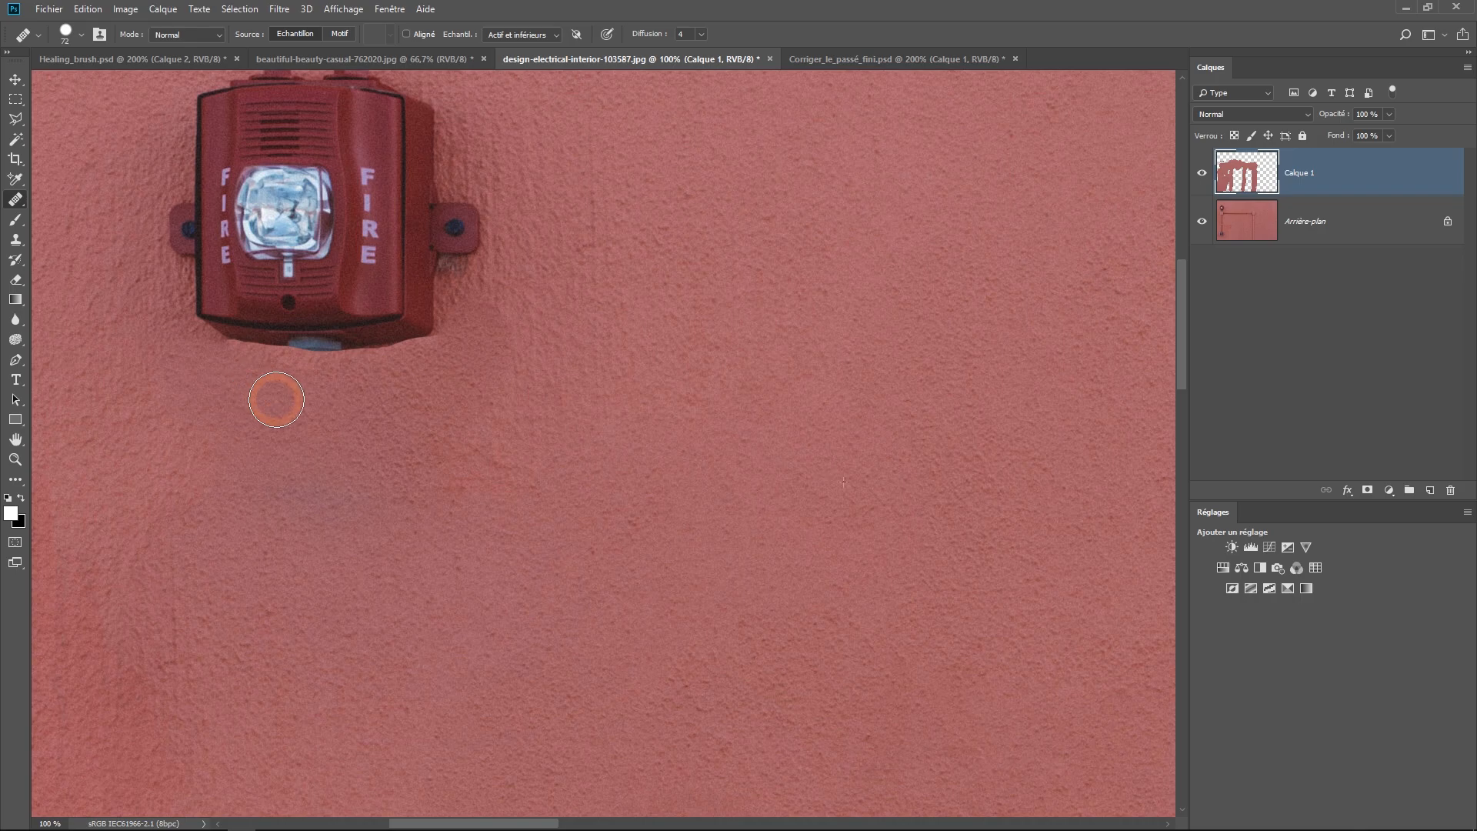
{"action": "left_click", "coordinate": [478, 501], "text": "ctrl+alt"}
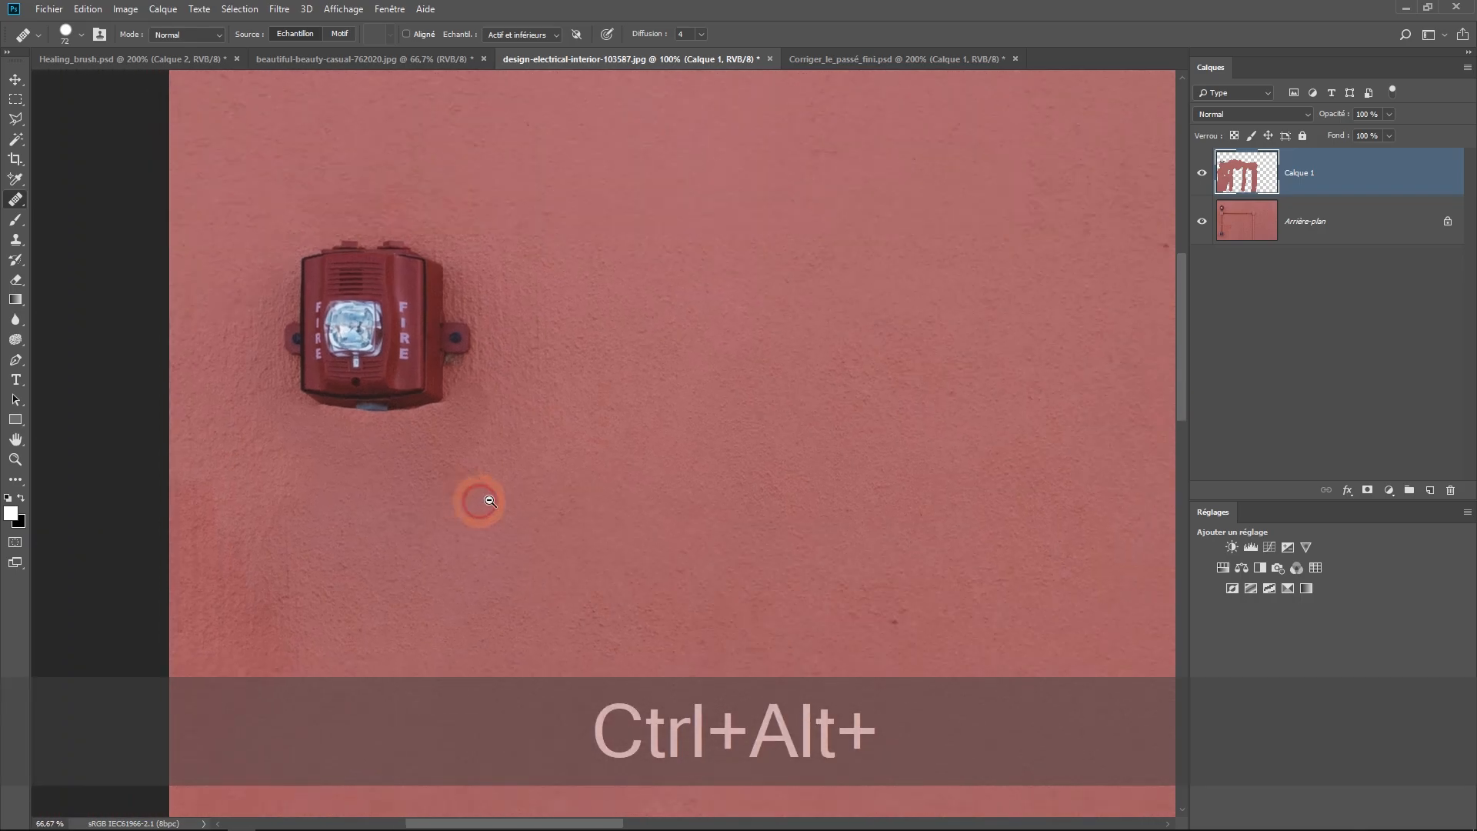
{"action": "left_click", "coordinate": [561, 506], "text": "ctrl+alt"}
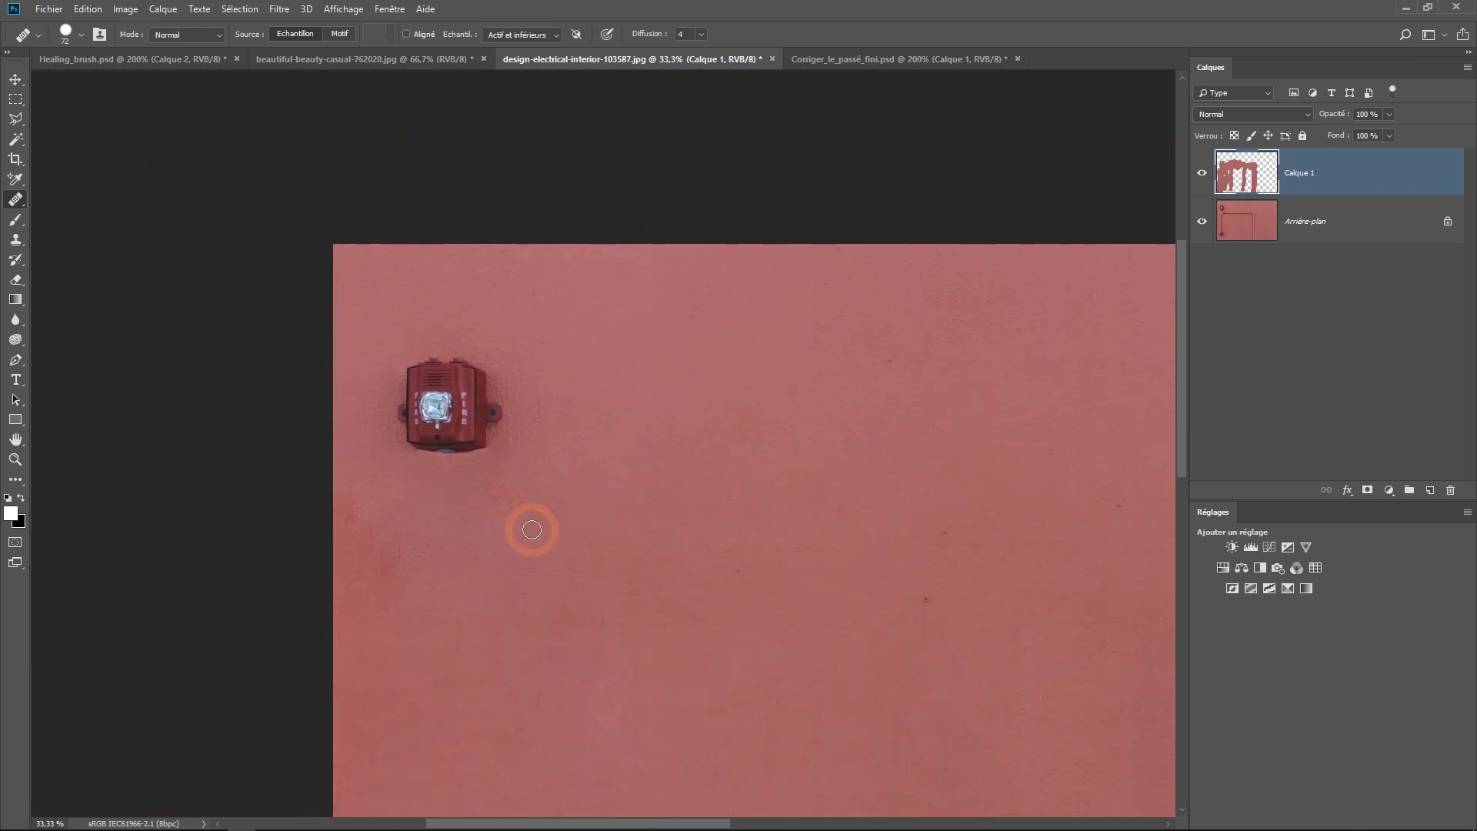
{"action": "left_click", "coordinate": [526, 530], "text": "ctrl"}
{"action": "left_click", "coordinate": [526, 529], "text": "ctrl"}
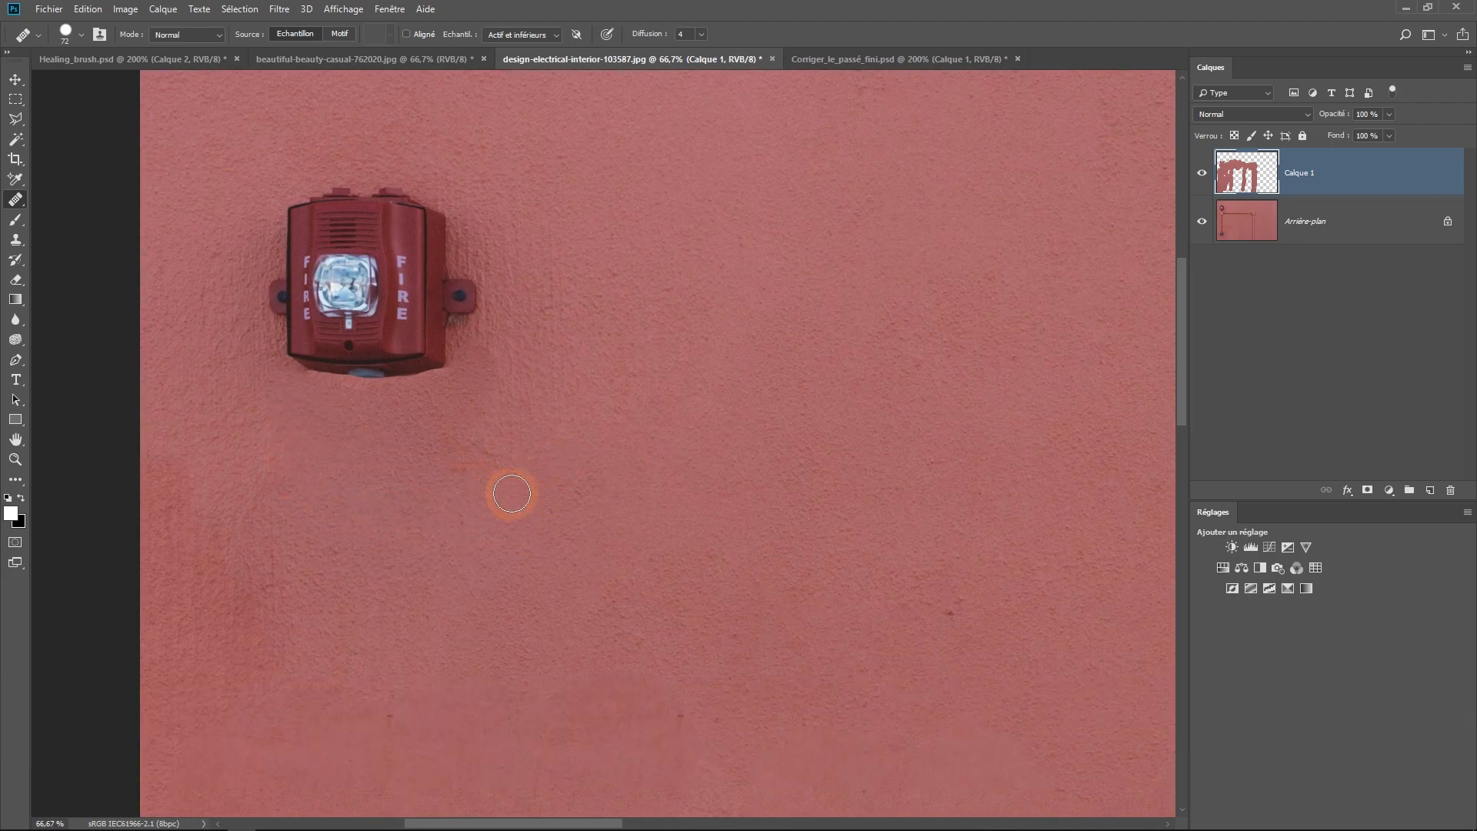
Step: Review the Healing Brush's available blending modes, from Remplacer to Luminosité, and keep Normal
{"action": "left_click", "coordinate": [157, 31]}
{"action": "left_click", "coordinate": [176, 62]}
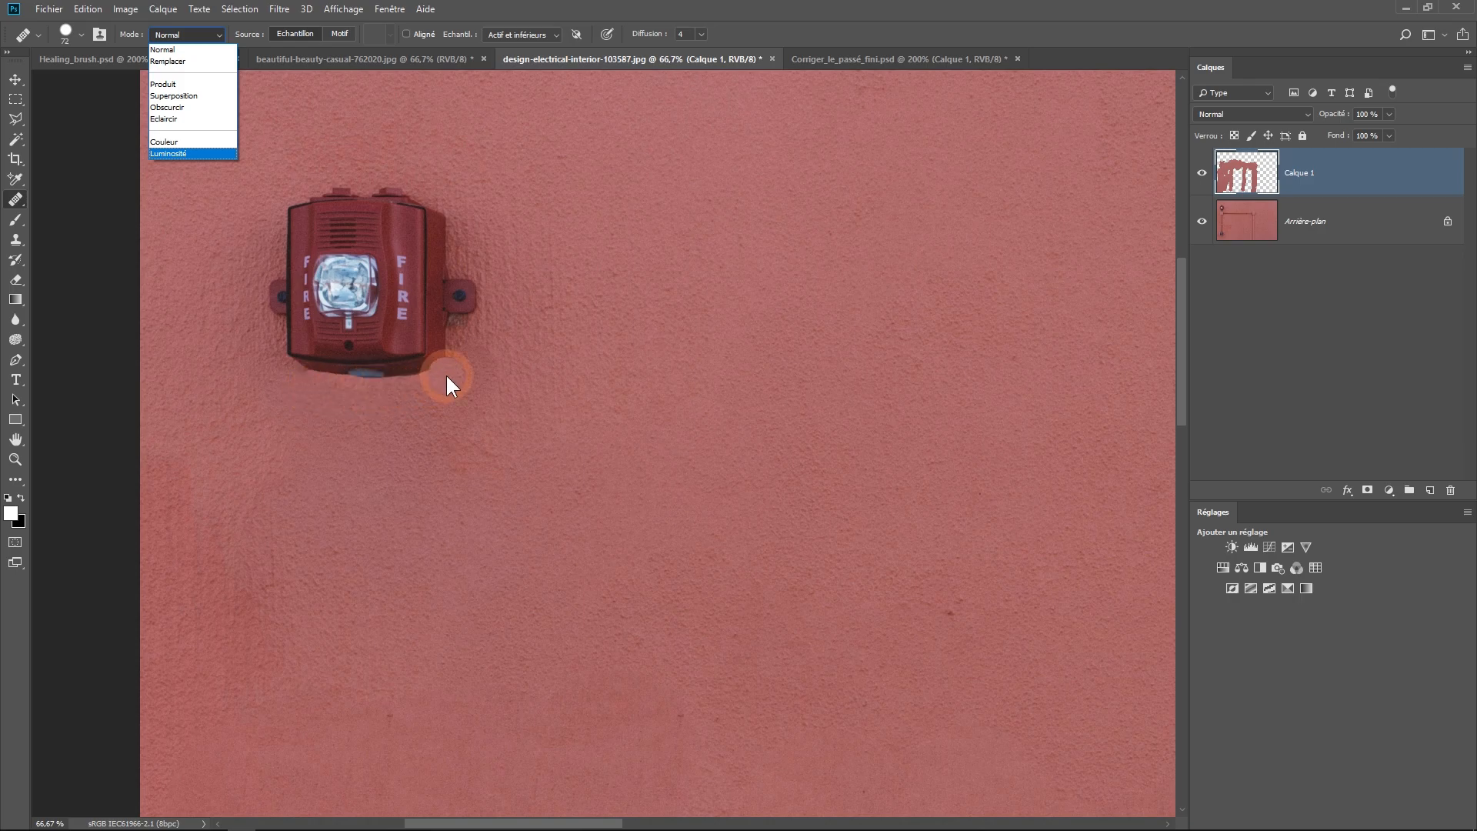
{"action": "left_click", "coordinate": [163, 50]}
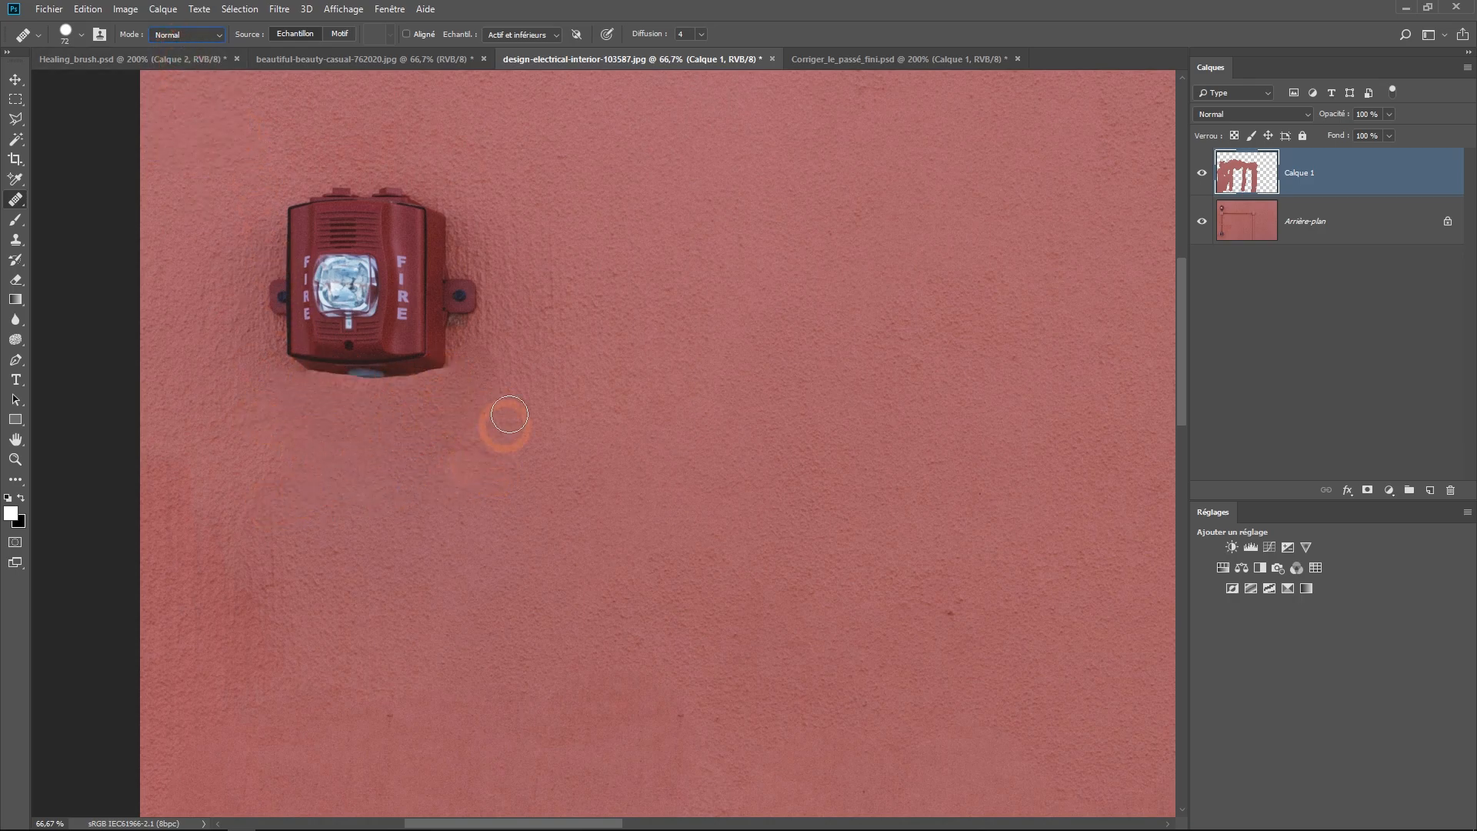
{"action": "key", "text": "ctrl+alt+space"}
{"action": "left_click", "coordinate": [470, 468], "text": "ctrl+alt"}
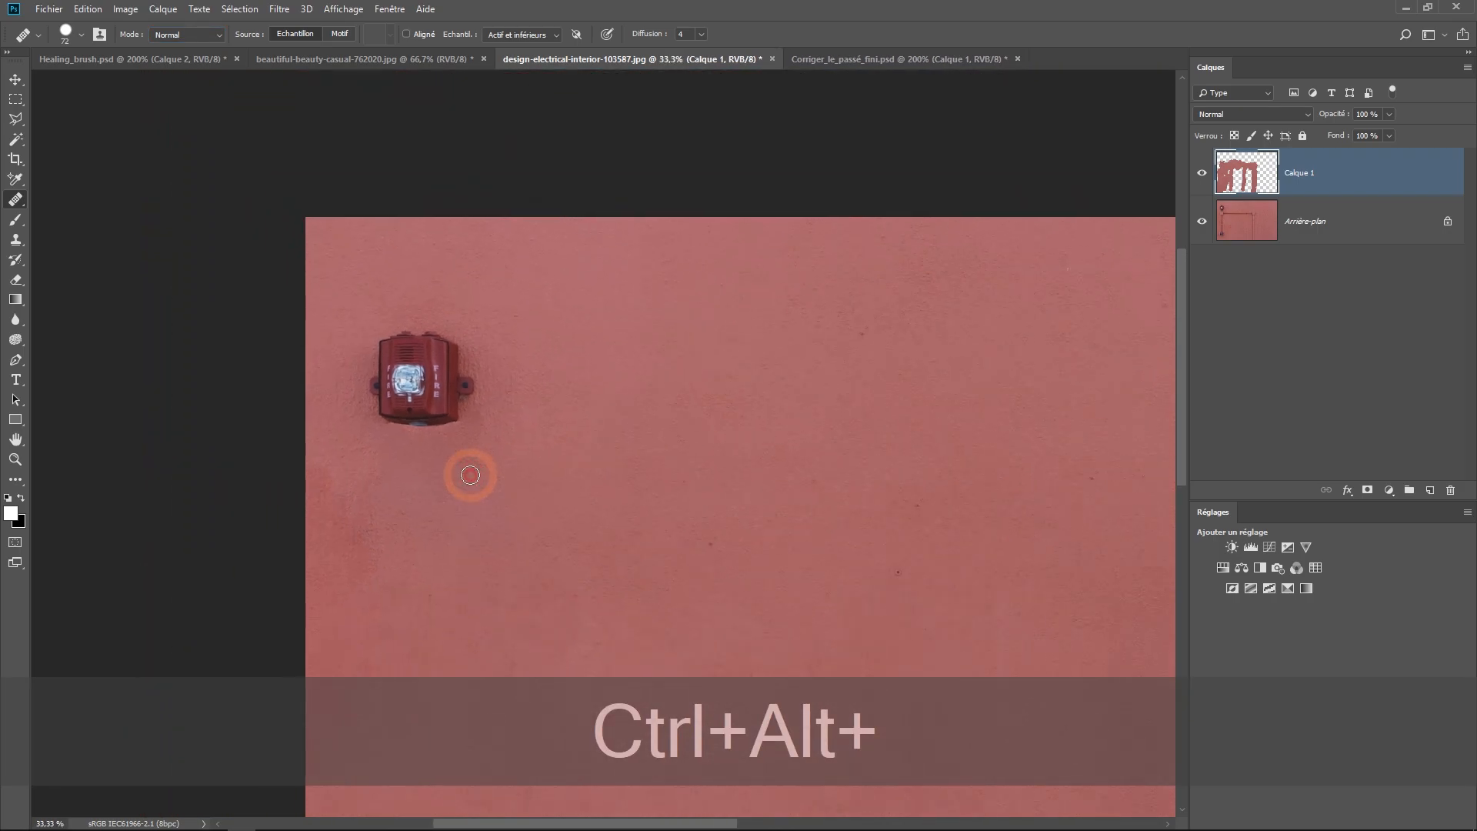
{"action": "key", "text": "ctrl+alt+space"}
{"action": "left_click", "coordinate": [497, 368], "text": "ctrl+alt"}
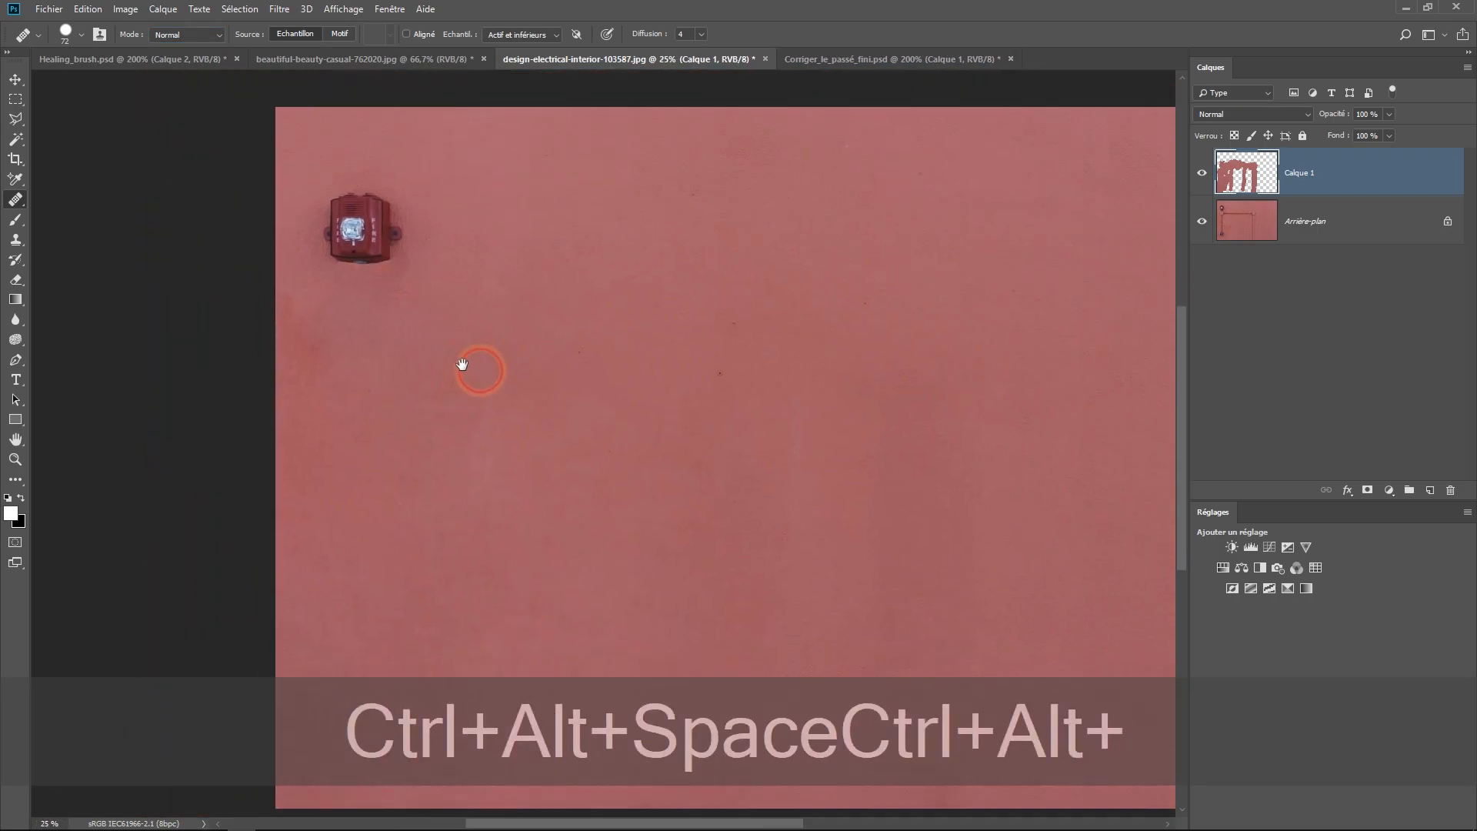
Step: Switch to the beautiful-beauty-casual-762020.jpg portrait and add an empty layer above its background
{"action": "left_click", "coordinate": [376, 59]}
{"action": "scroll", "coordinate": [517, 531], "scroll_direction": "up", "scroll_amount": 5}
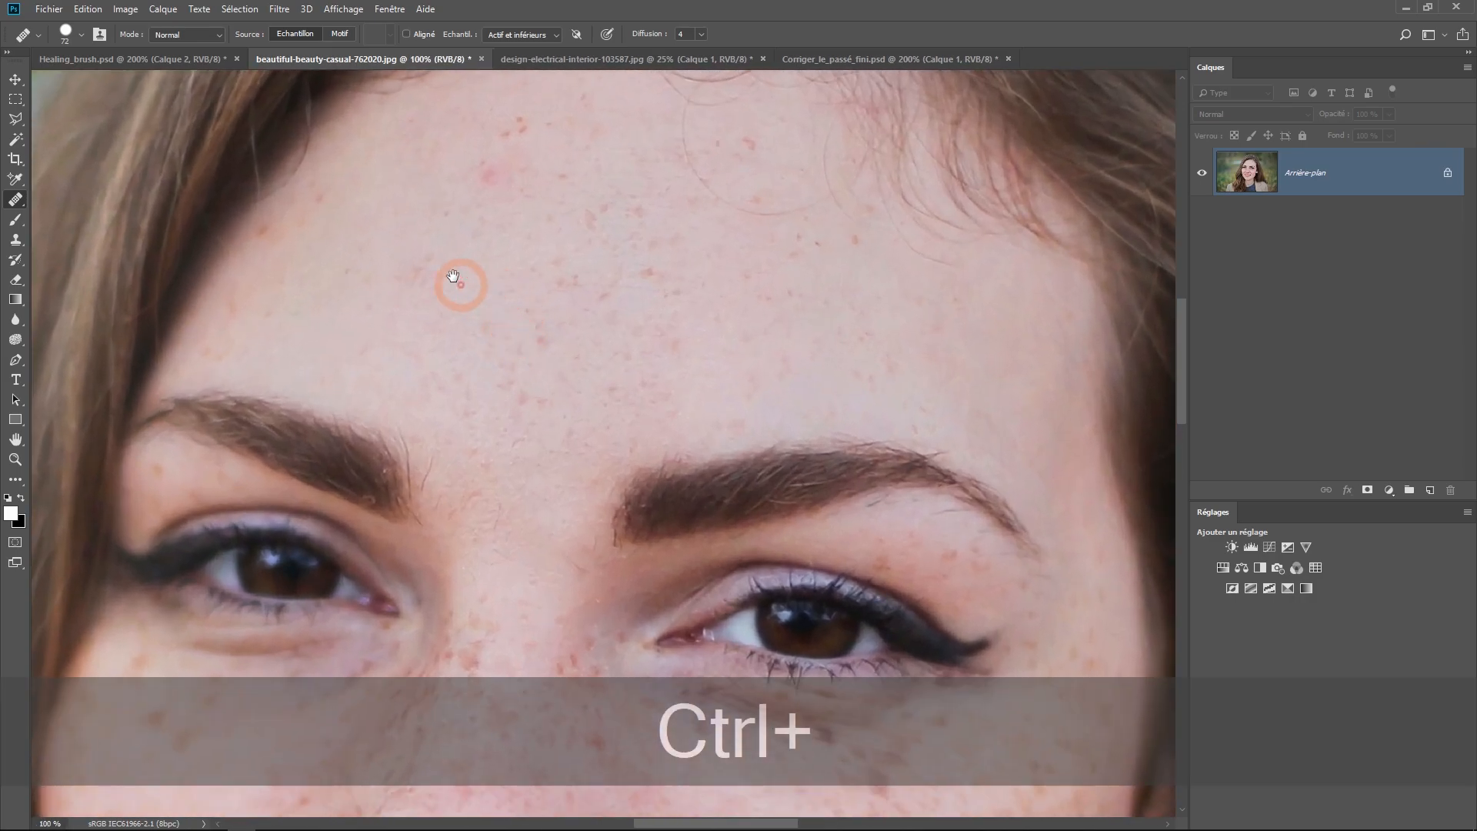
{"action": "left_click", "coordinate": [412, 257], "text": "ctrl"}
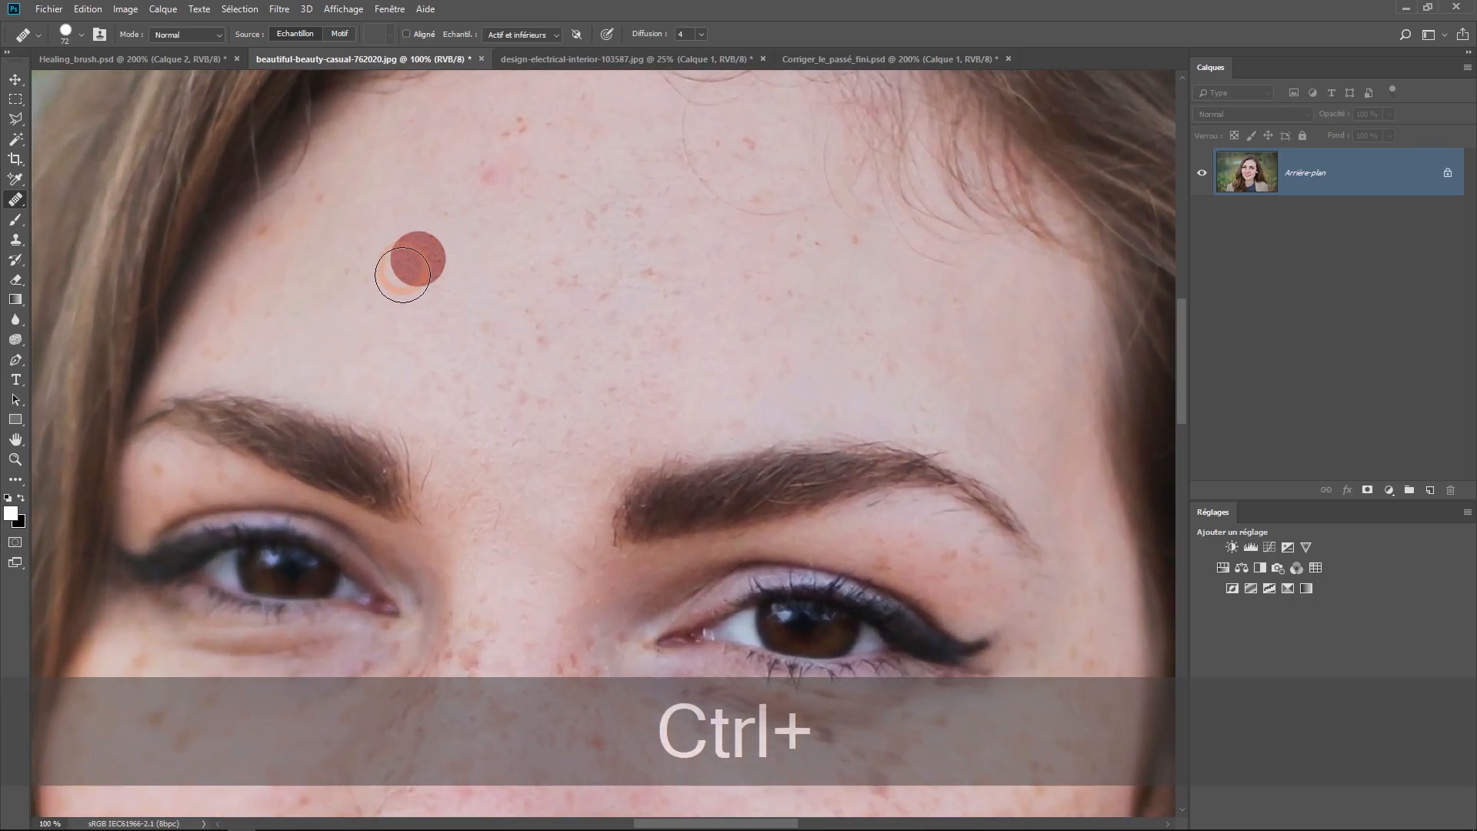
{"action": "mouse_move", "coordinate": [460, 363]}
{"action": "left_mouse_down"}
{"action": "mouse_move", "coordinate": [532, 376]}
{"action": "mouse_move", "coordinate": [396, 351]}
{"action": "left_mouse_up"}
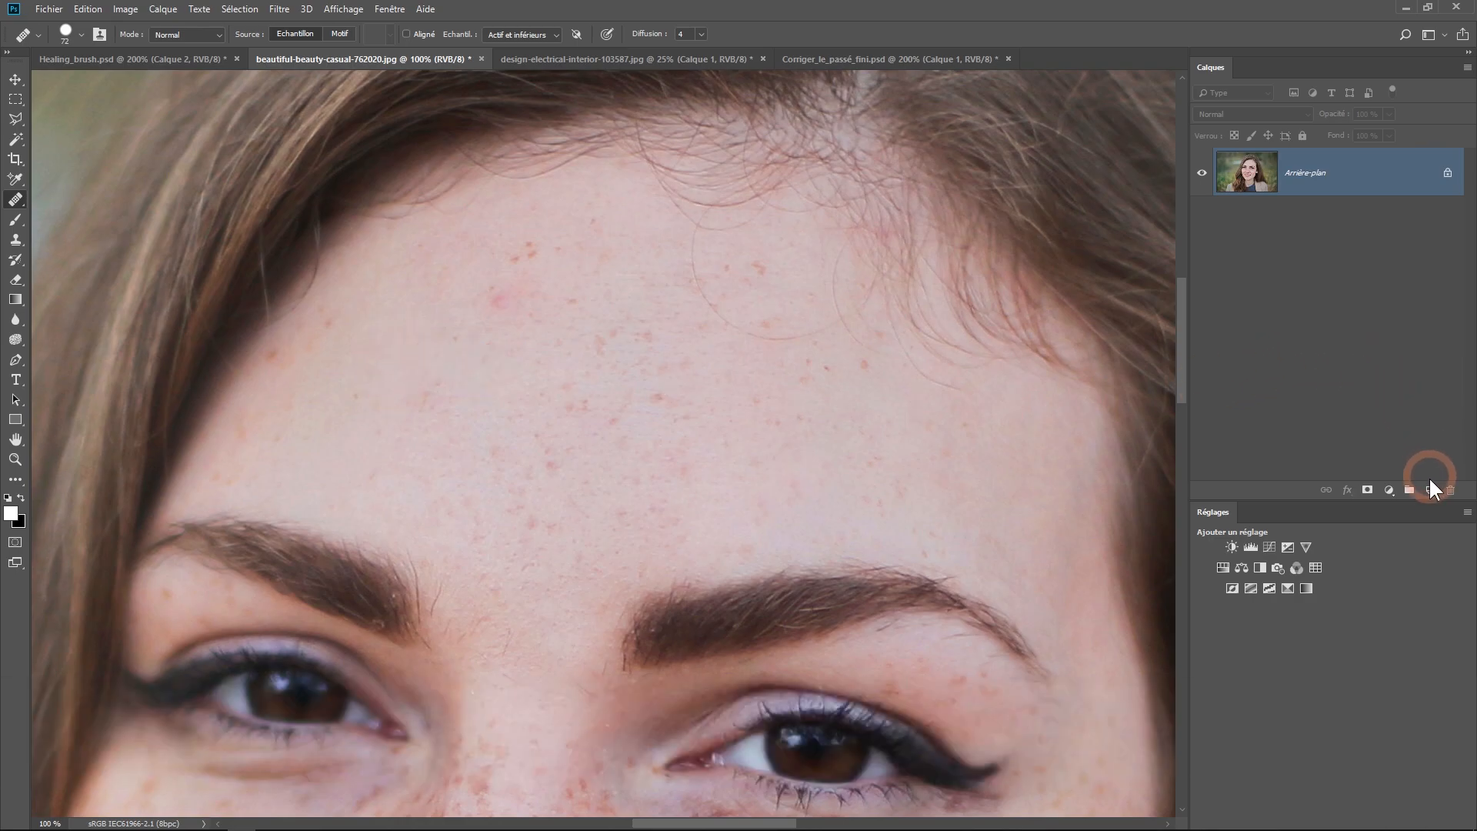
{"action": "left_click", "coordinate": [1430, 491]}
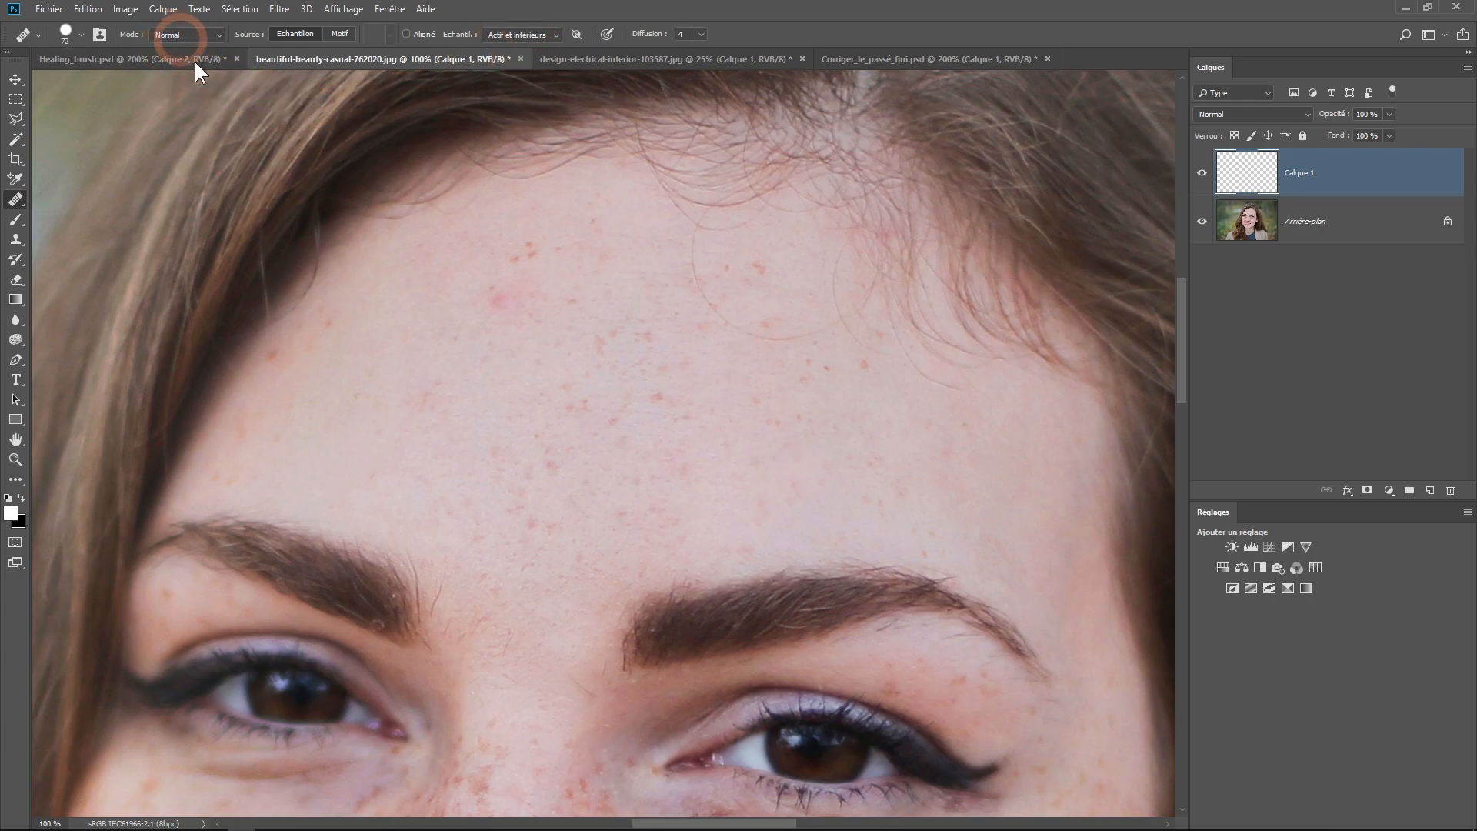
Step: Examine the blemishes and freckles across the woman's forehead at 100 % and 200 % magnification
{"action": "key", "text": "ctrl+plus"}
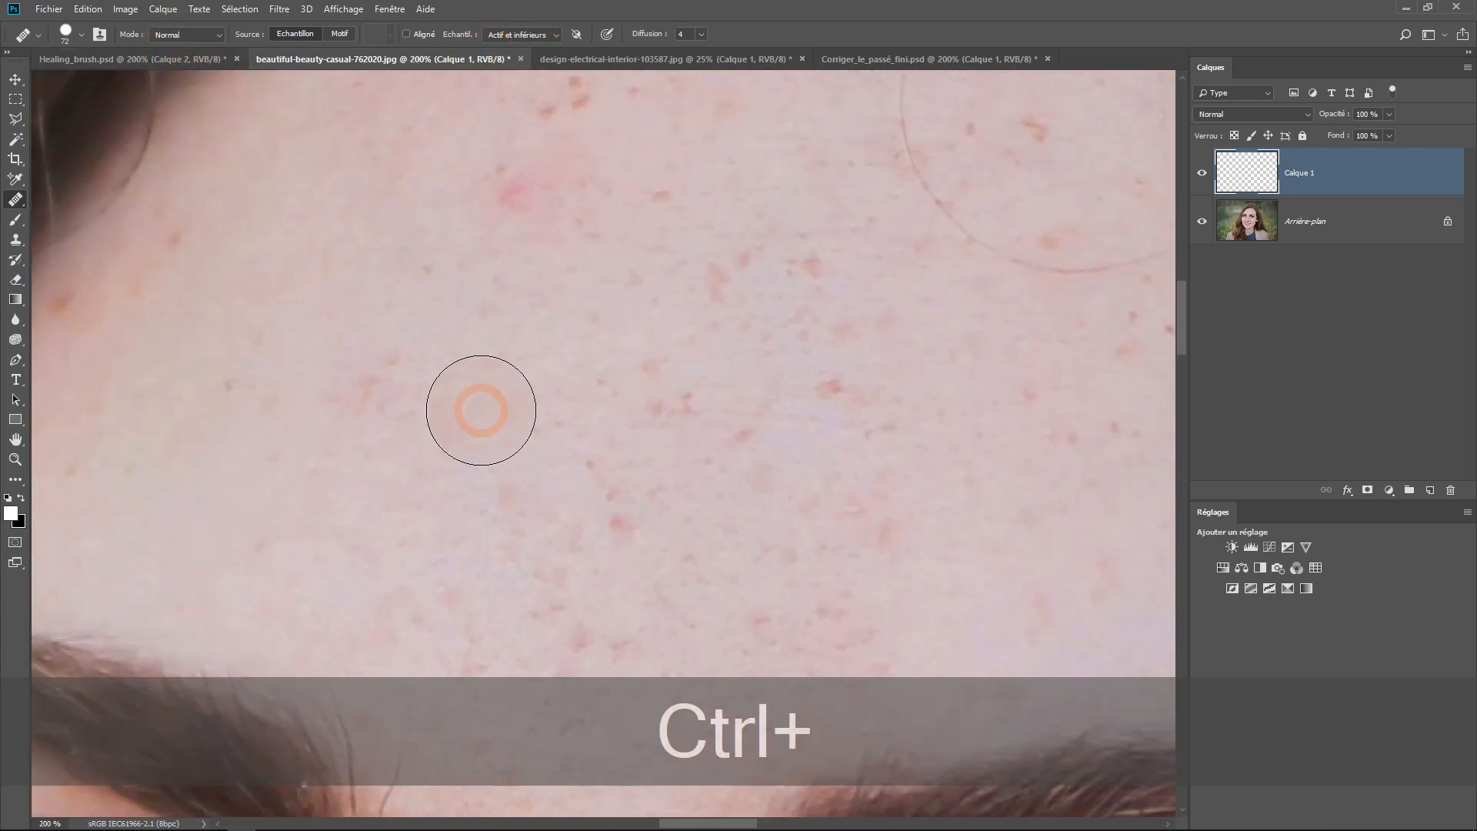
{"action": "key", "text": "ctrl+space"}
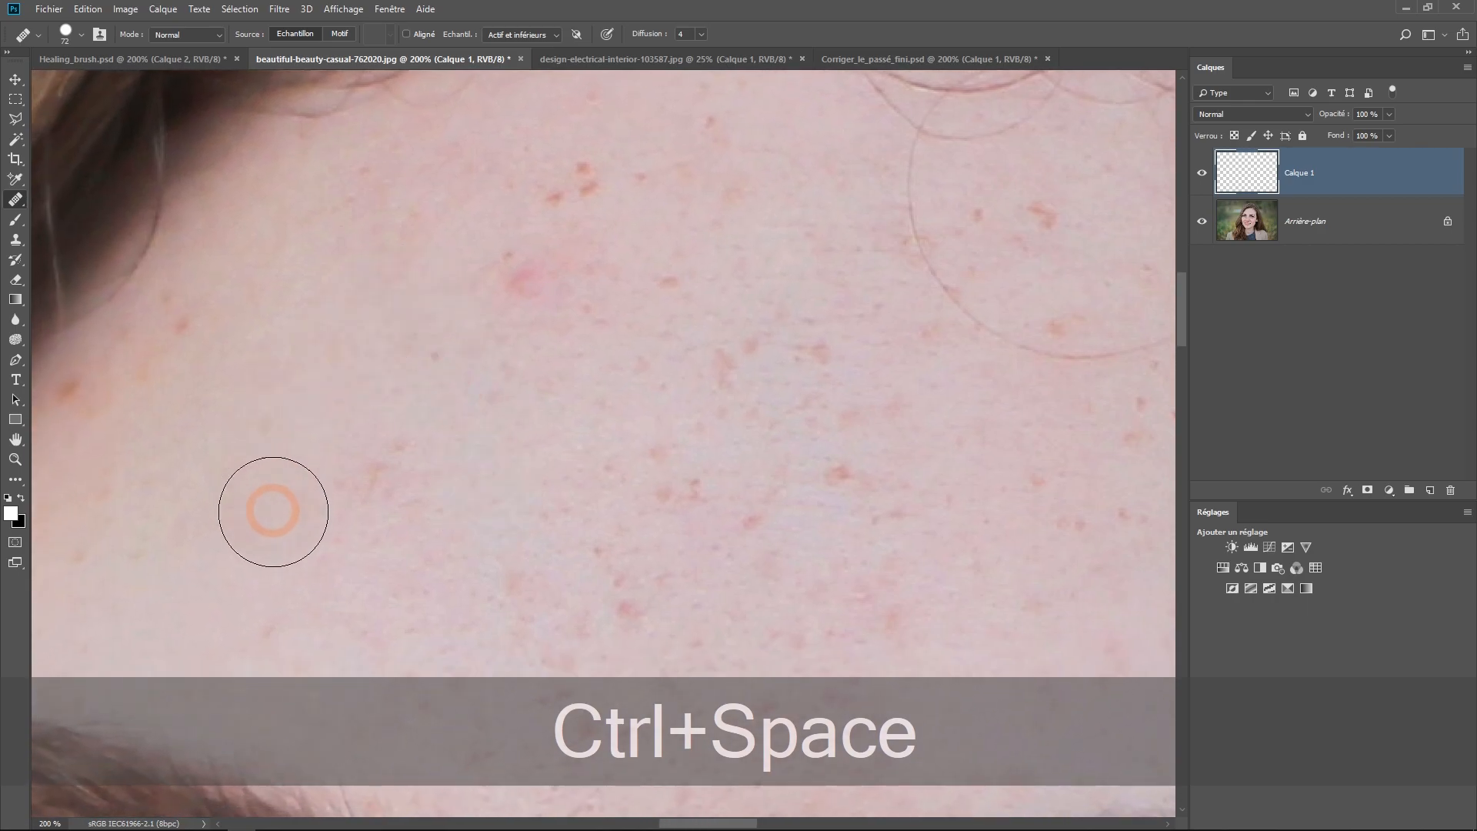
{"action": "mouse_move", "coordinate": [573, 504]}
{"action": "left_mouse_down"}
{"action": "mouse_move", "coordinate": [221, 398]}
{"action": "mouse_move", "coordinate": [541, 518]}
{"action": "mouse_move", "coordinate": [614, 505]}
{"action": "mouse_move", "coordinate": [633, 408]}
{"action": "mouse_move", "coordinate": [666, 580]}
{"action": "left_mouse_up"}
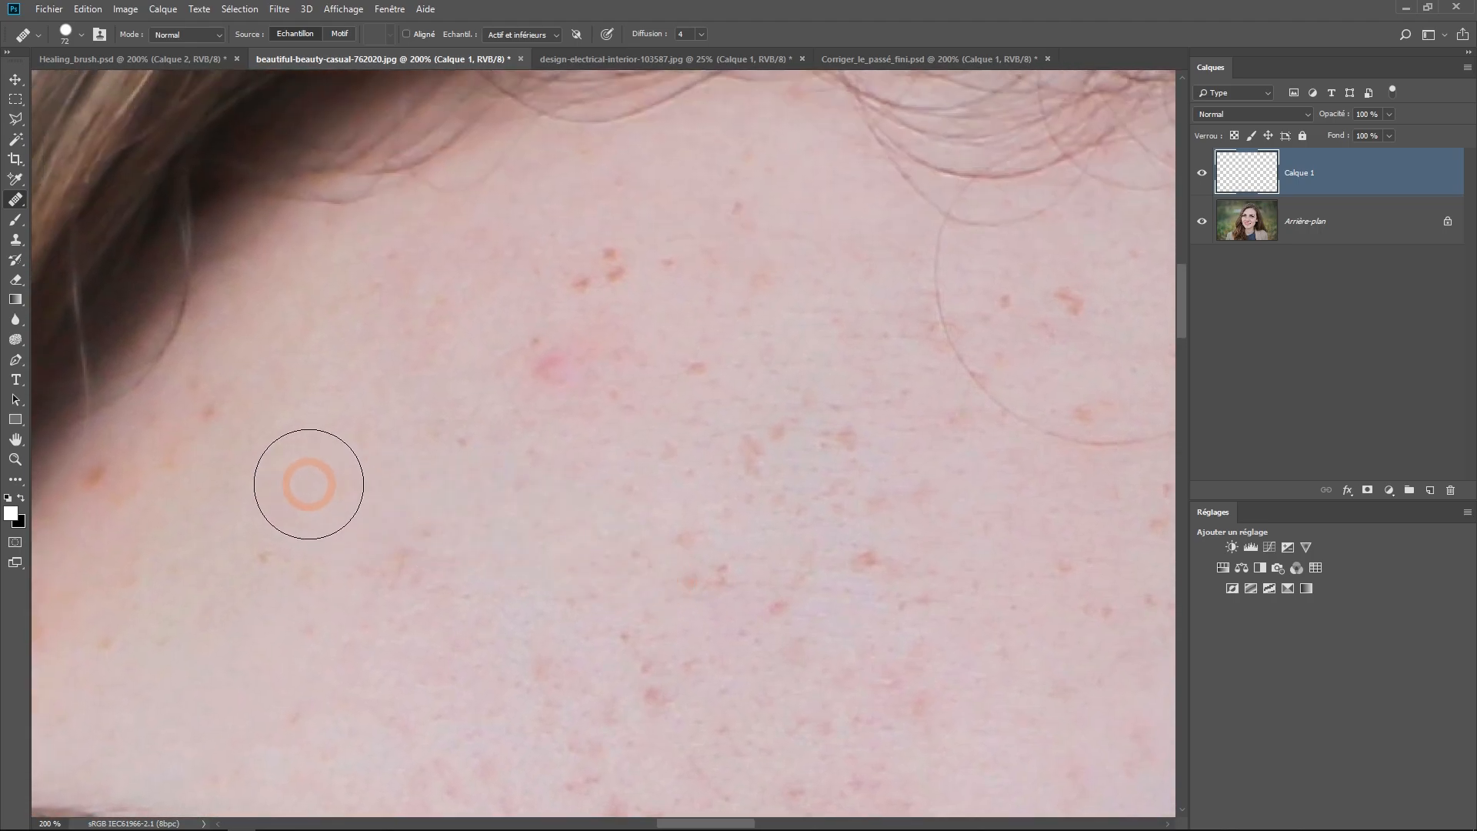
{"action": "key", "text": "ctrl+alt+0"}
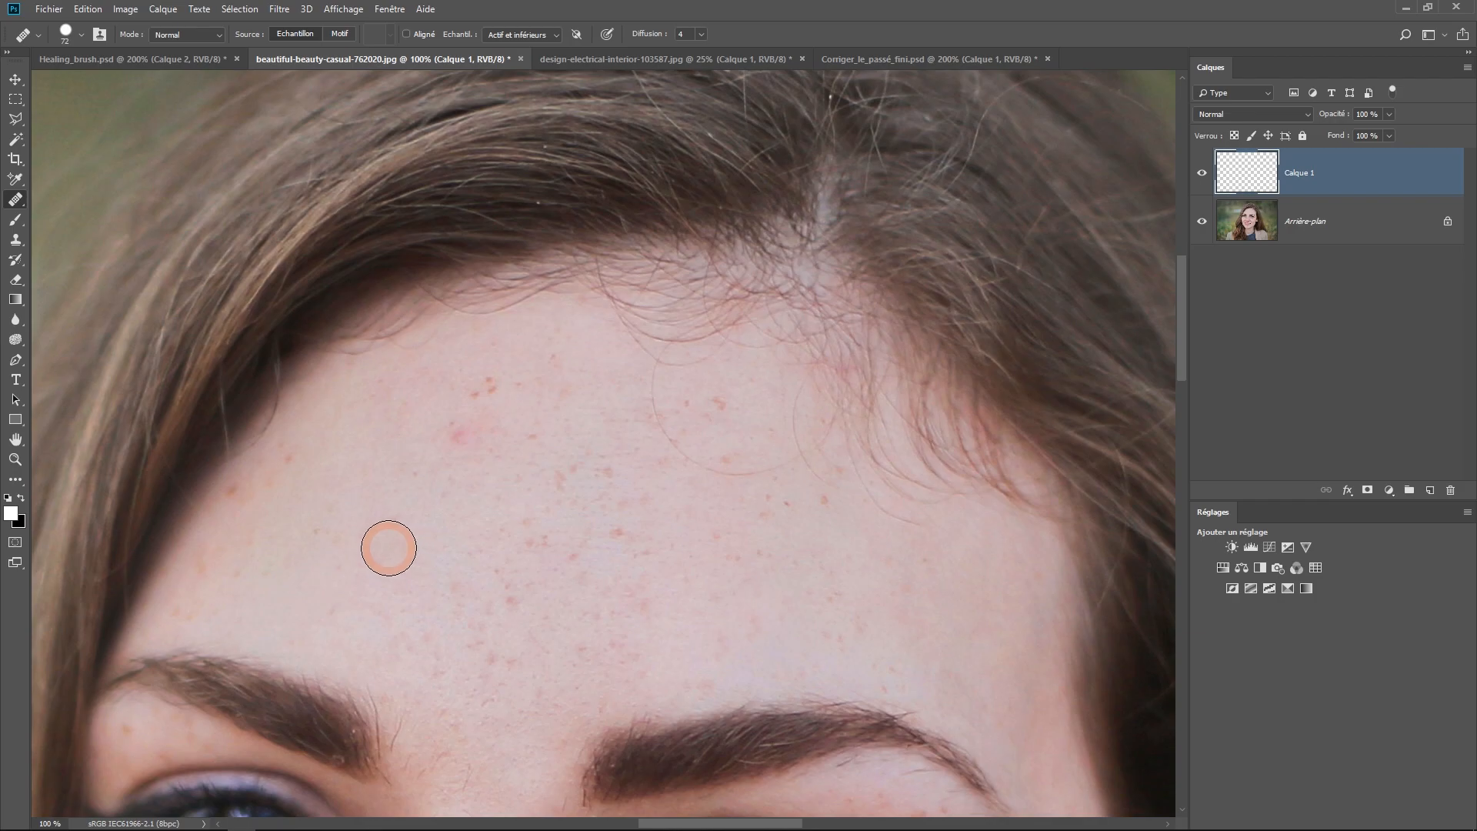
{"action": "left_click_drag", "start_coordinate": [406, 571], "coordinate": [428, 181]}
{"action": "left_click_drag", "start_coordinate": [510, 390], "coordinate": [519, 545]}
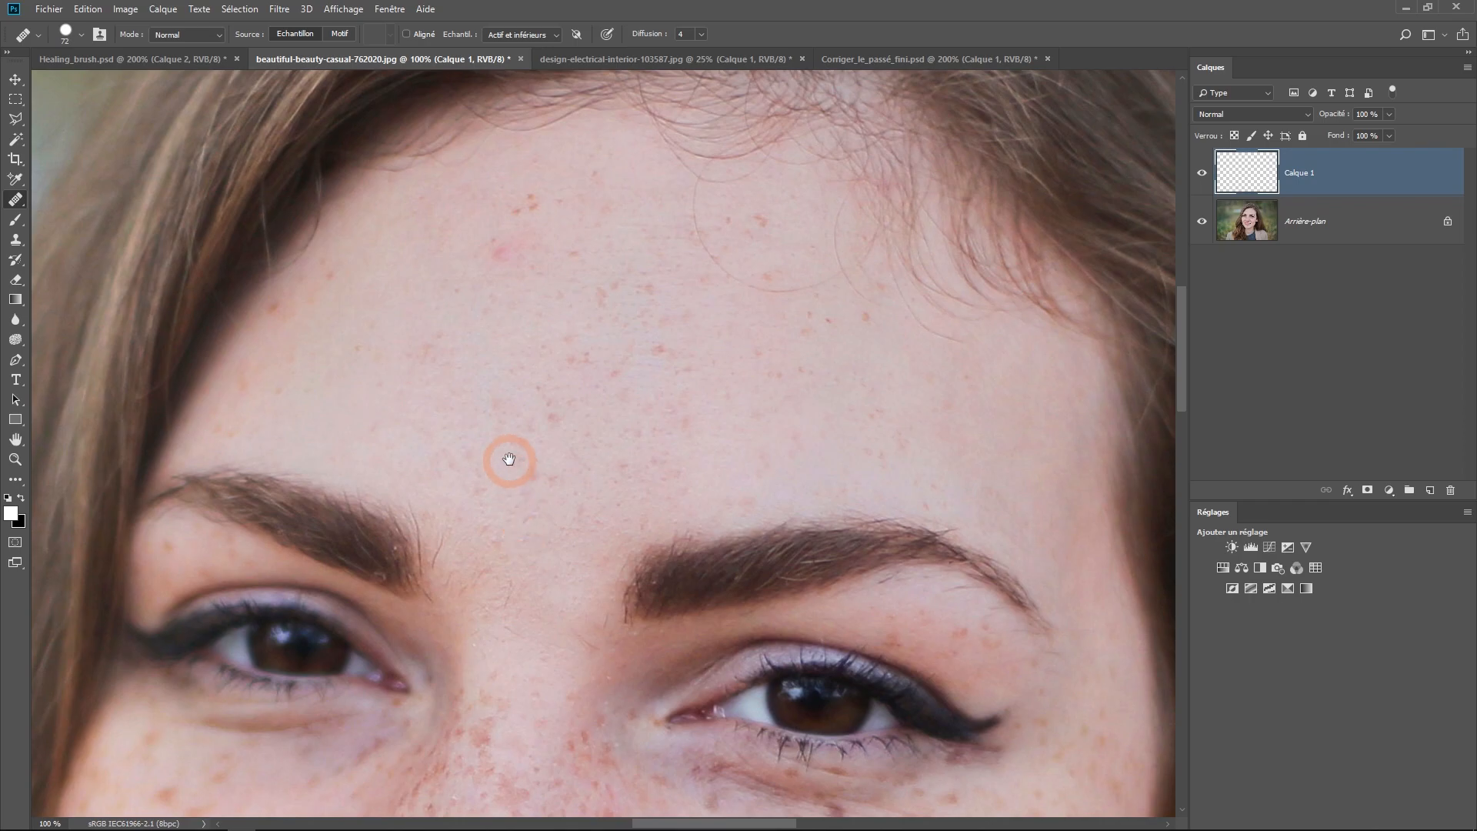
{"action": "key", "text": "ctrl+plus"}
{"action": "left_click_drag", "start_coordinate": [712, 422], "coordinate": [633, 570]}
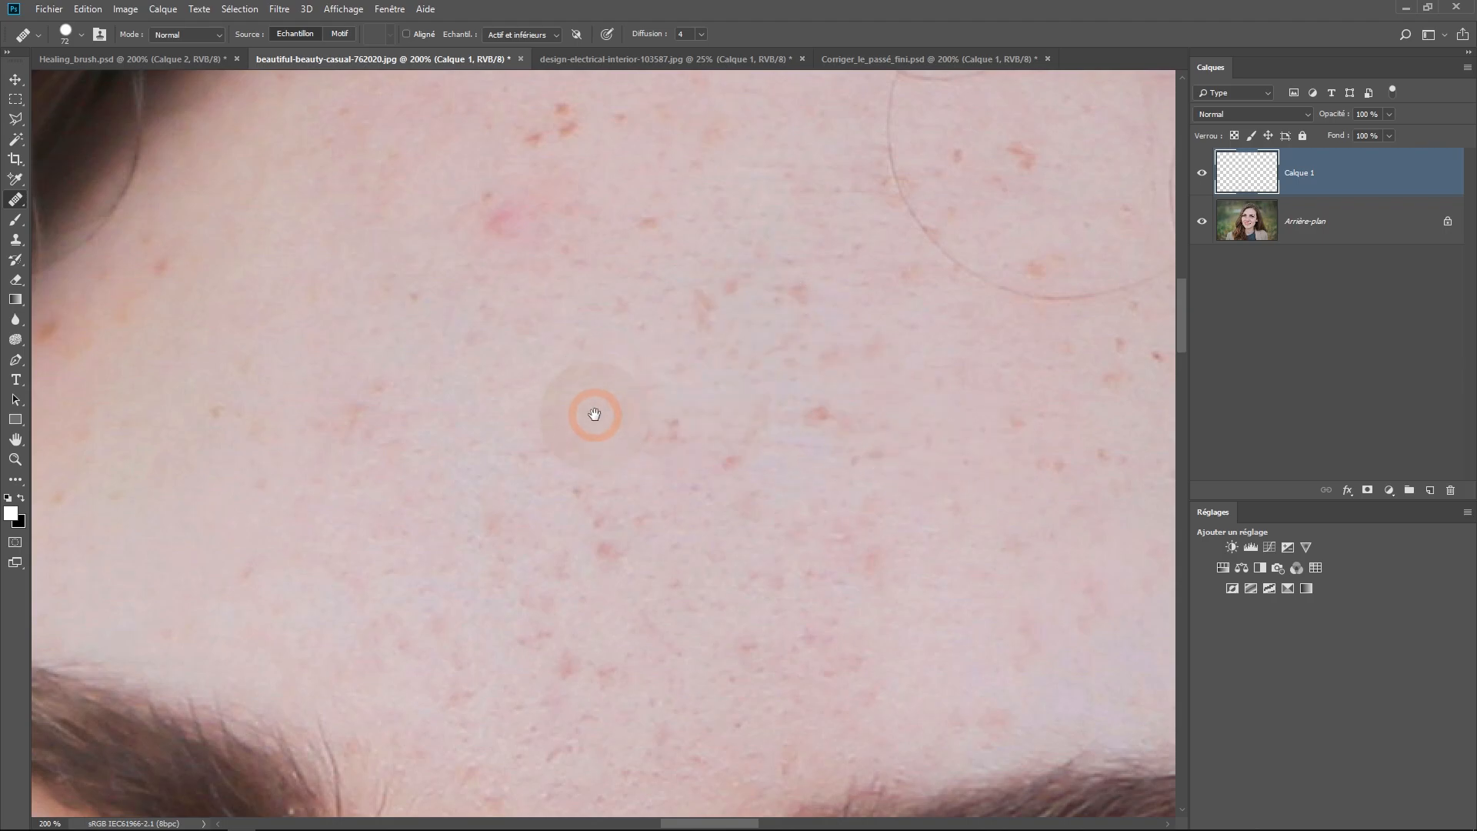
{"action": "left_click_drag", "start_coordinate": [594, 413], "coordinate": [604, 511]}
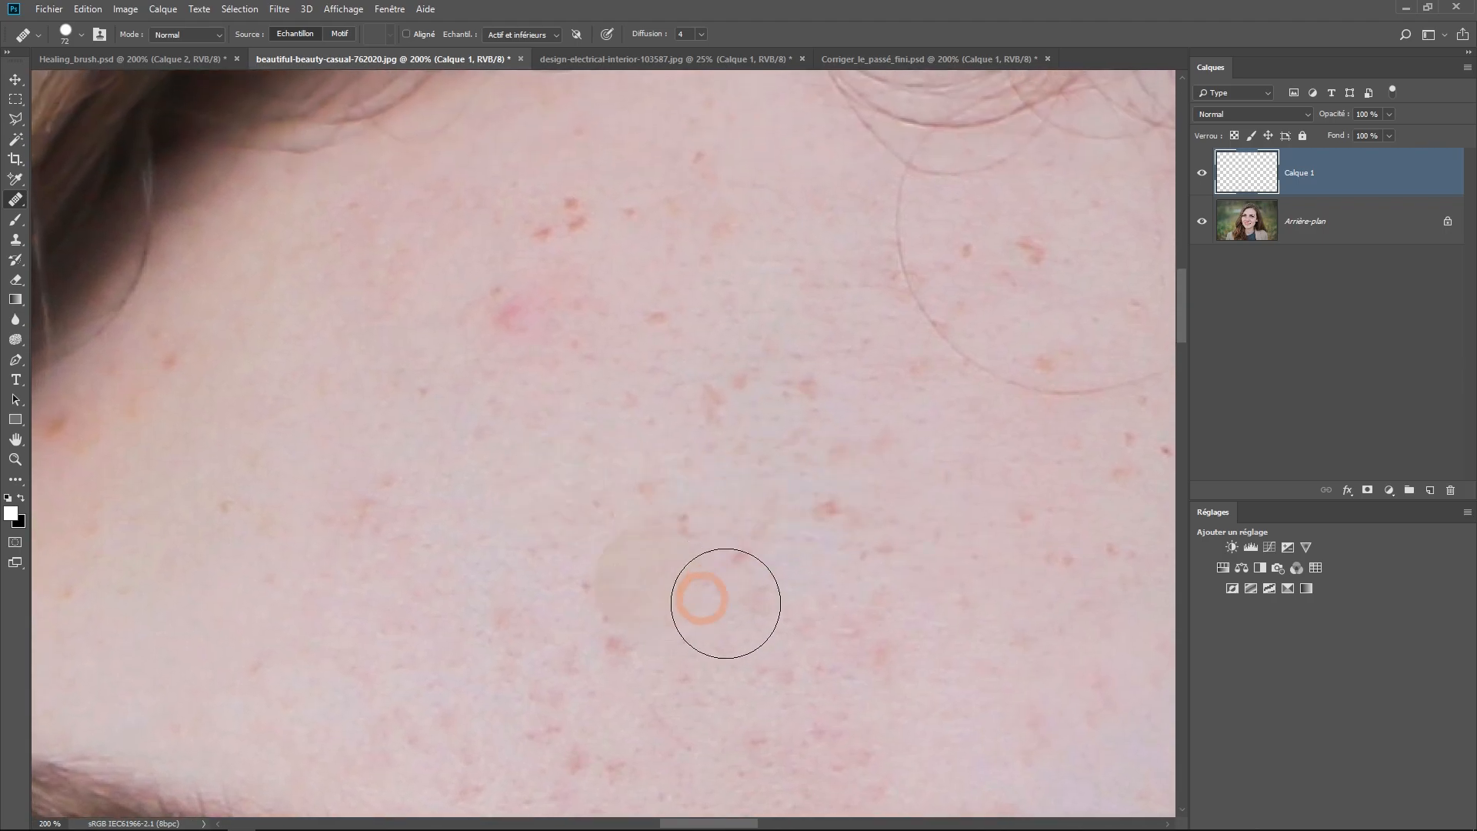
Step: Set the Healing Brush size to 42 px, sample clean skin and heal the spots across the upper central forehead
{"action": "left_click_drag", "start_coordinate": [290, 440], "coordinate": [266, 444]}
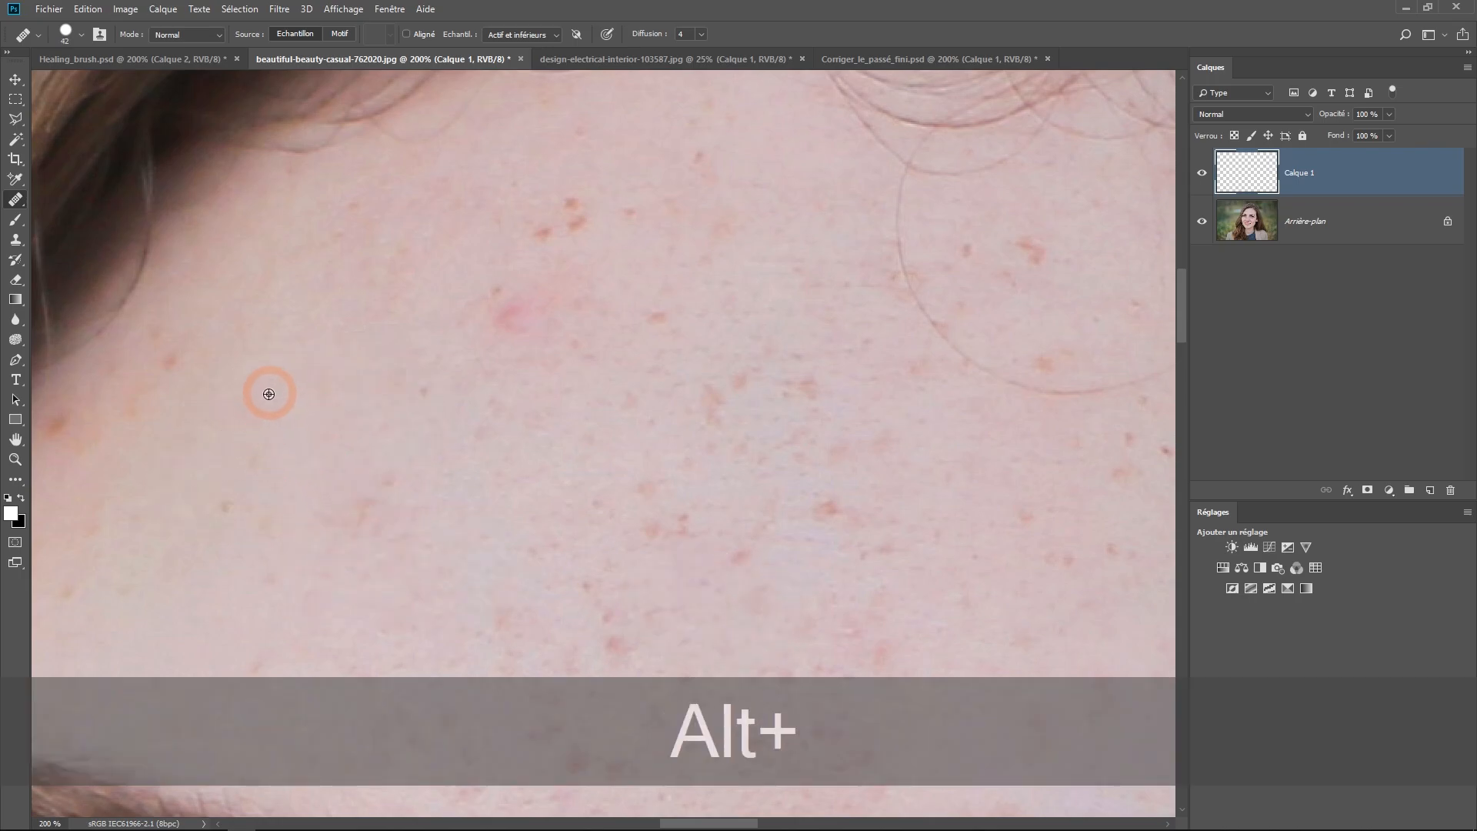
{"action": "left_click", "coordinate": [265, 398], "text": "alt"}
{"action": "left_click", "coordinate": [443, 344]}
{"action": "left_click", "coordinate": [545, 232]}
{"action": "left_click", "coordinate": [568, 207]}
{"action": "left_click", "coordinate": [651, 224]}
{"action": "left_click", "coordinate": [697, 176]}
{"action": "left_click", "coordinate": [705, 229]}
{"action": "left_click", "coordinate": [662, 310]}
{"action": "left_click", "coordinate": [726, 406]}
{"action": "left_click", "coordinate": [739, 372]}
{"action": "left_click", "coordinate": [750, 329]}
{"action": "left_click", "coordinate": [700, 390]}
{"action": "left_click", "coordinate": [732, 320]}
{"action": "left_click", "coordinate": [697, 320]}
{"action": "left_click", "coordinate": [816, 284]}
{"action": "left_click", "coordinate": [629, 471]}
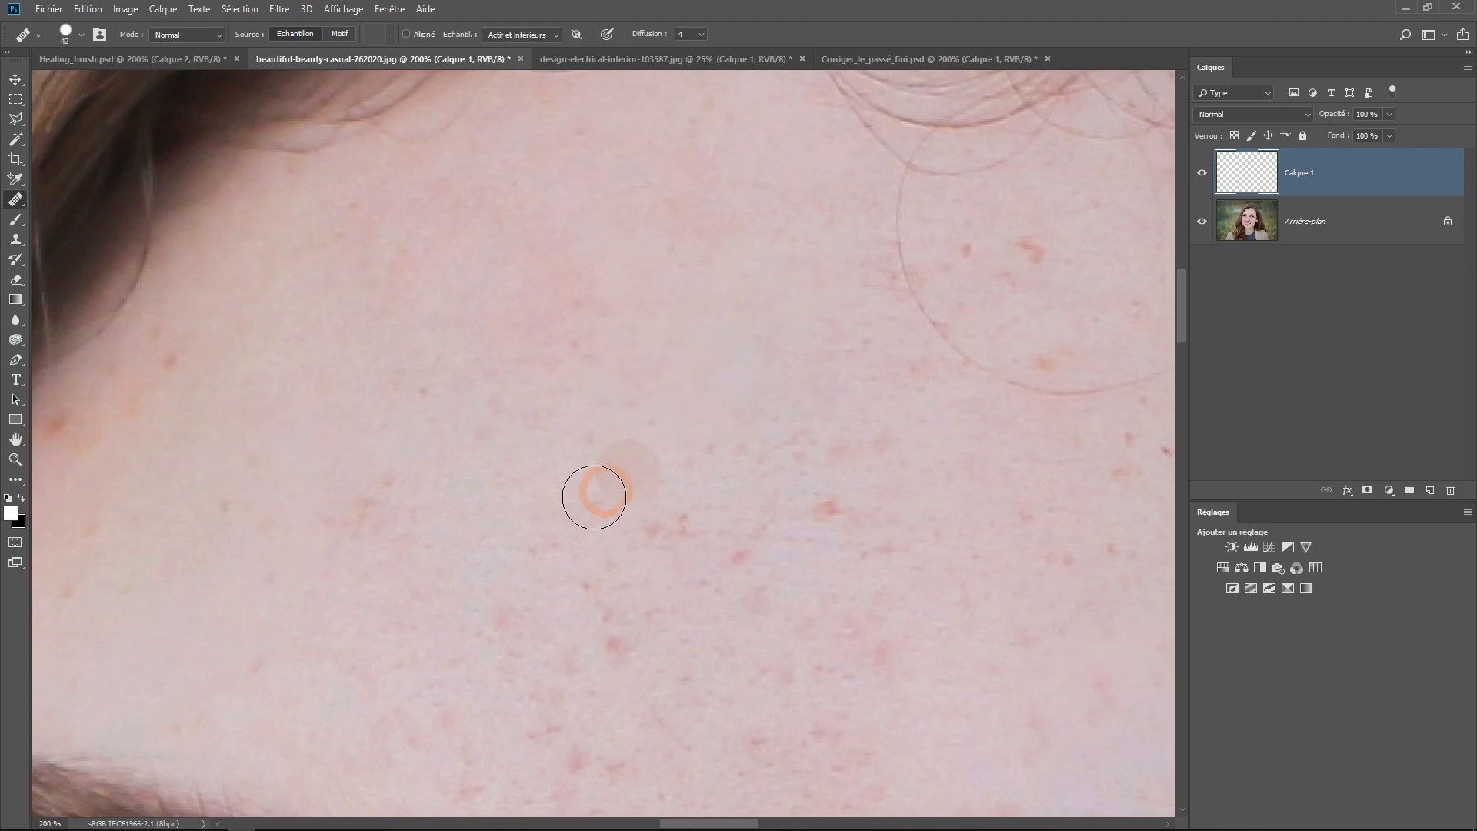
Step: Resample nearby clean skin and heal the freckles at the middle of the forehead
{"action": "left_click", "coordinate": [380, 505], "text": "alt"}
{"action": "left_click", "coordinate": [416, 423], "text": "alt"}
{"action": "left_click", "coordinate": [323, 422]}
{"action": "left_click", "coordinate": [431, 418]}
{"action": "left_click", "coordinate": [457, 527], "text": "alt"}
{"action": "left_click", "coordinate": [683, 514]}
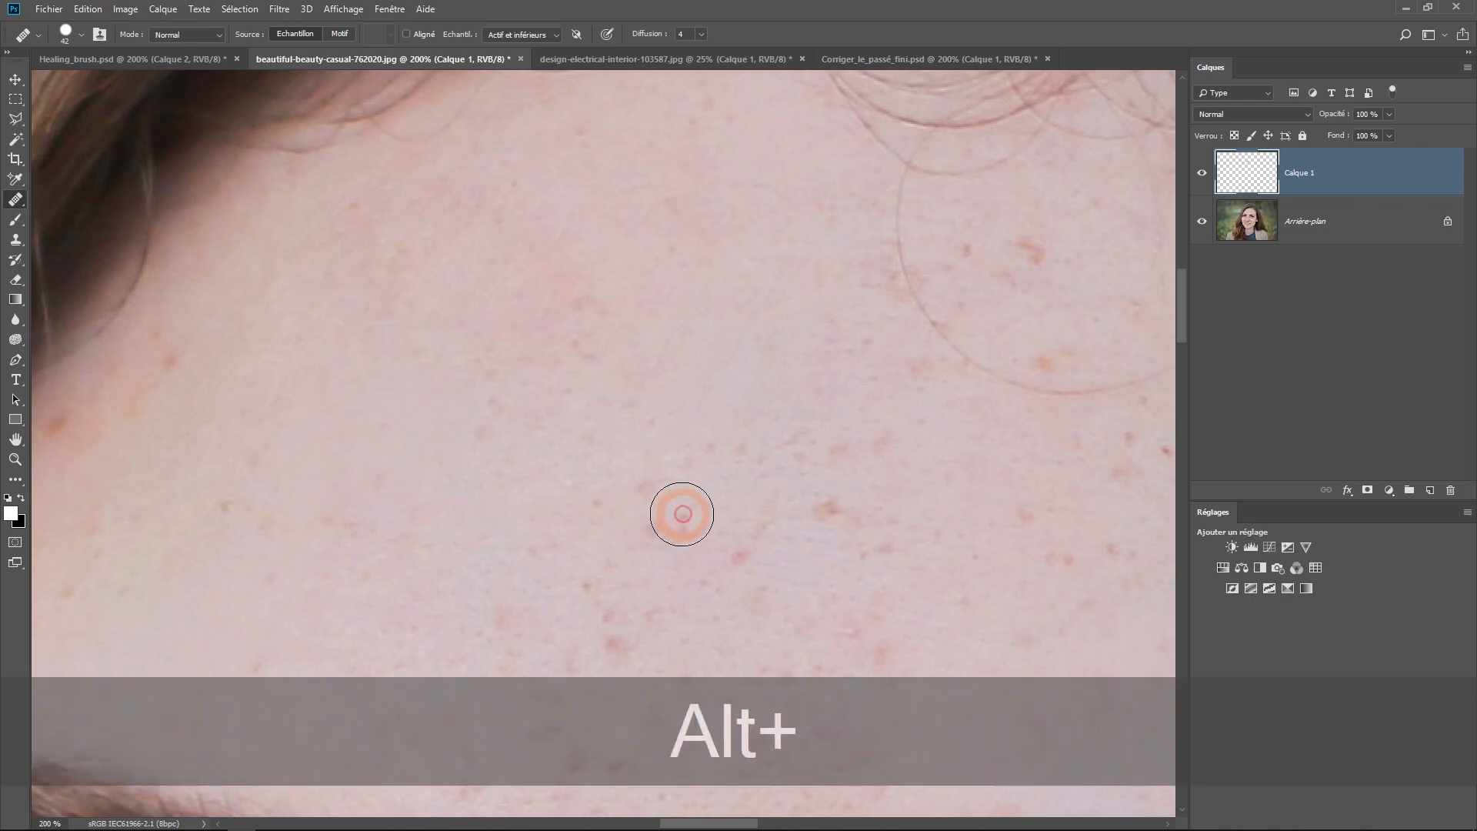
{"action": "left_click", "coordinate": [600, 498]}
{"action": "left_click", "coordinate": [665, 486]}
{"action": "left_click", "coordinate": [420, 432]}
{"action": "left_click", "coordinate": [353, 425], "text": "alt"}
Step: Reduce the Healing Brush to 34 px and heal the small remaining marks in the central forehead
{"action": "left_click", "coordinate": [444, 417], "text": "alt"}
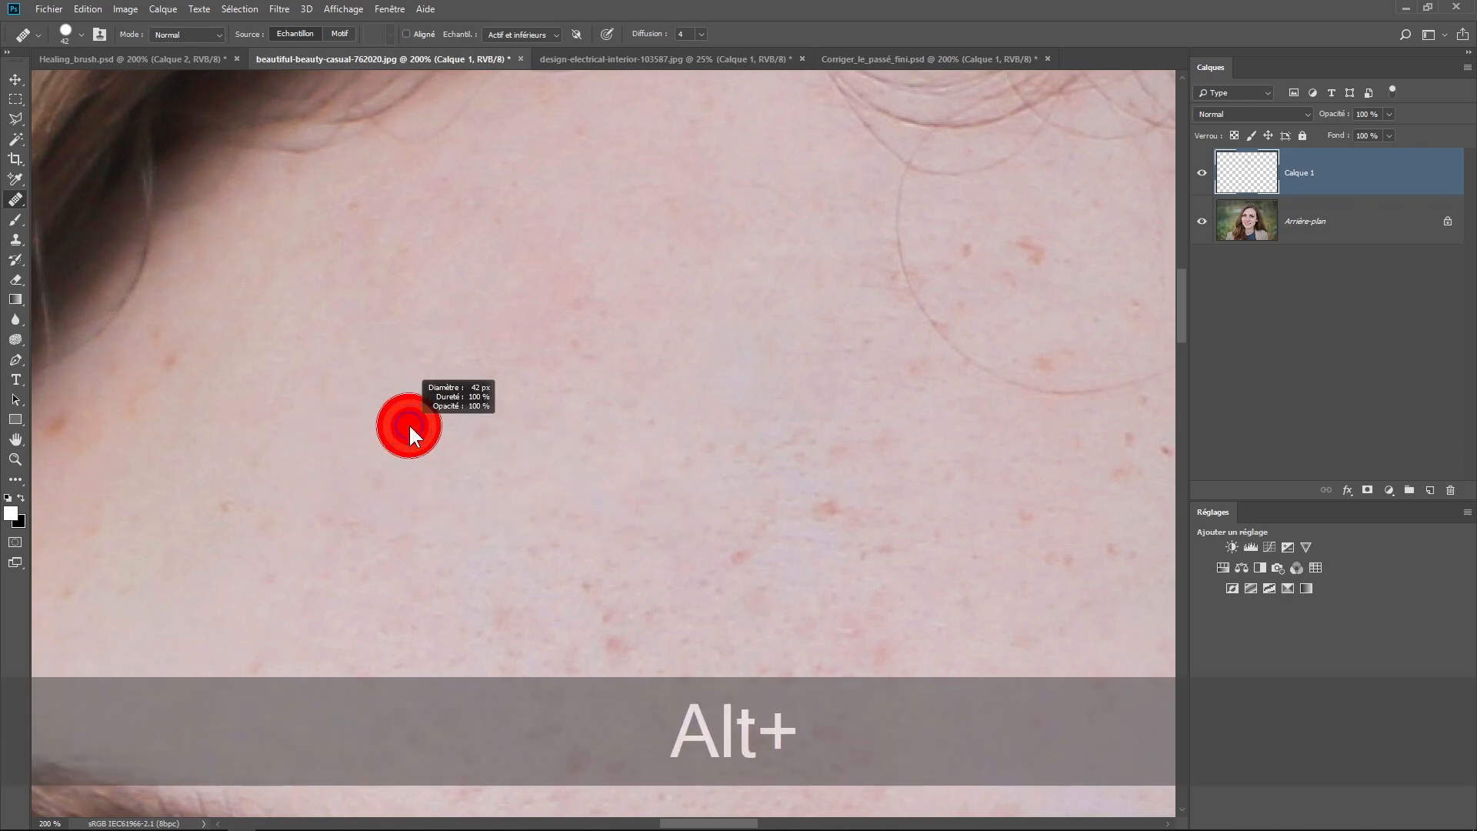
{"action": "left_click", "coordinate": [563, 367]}
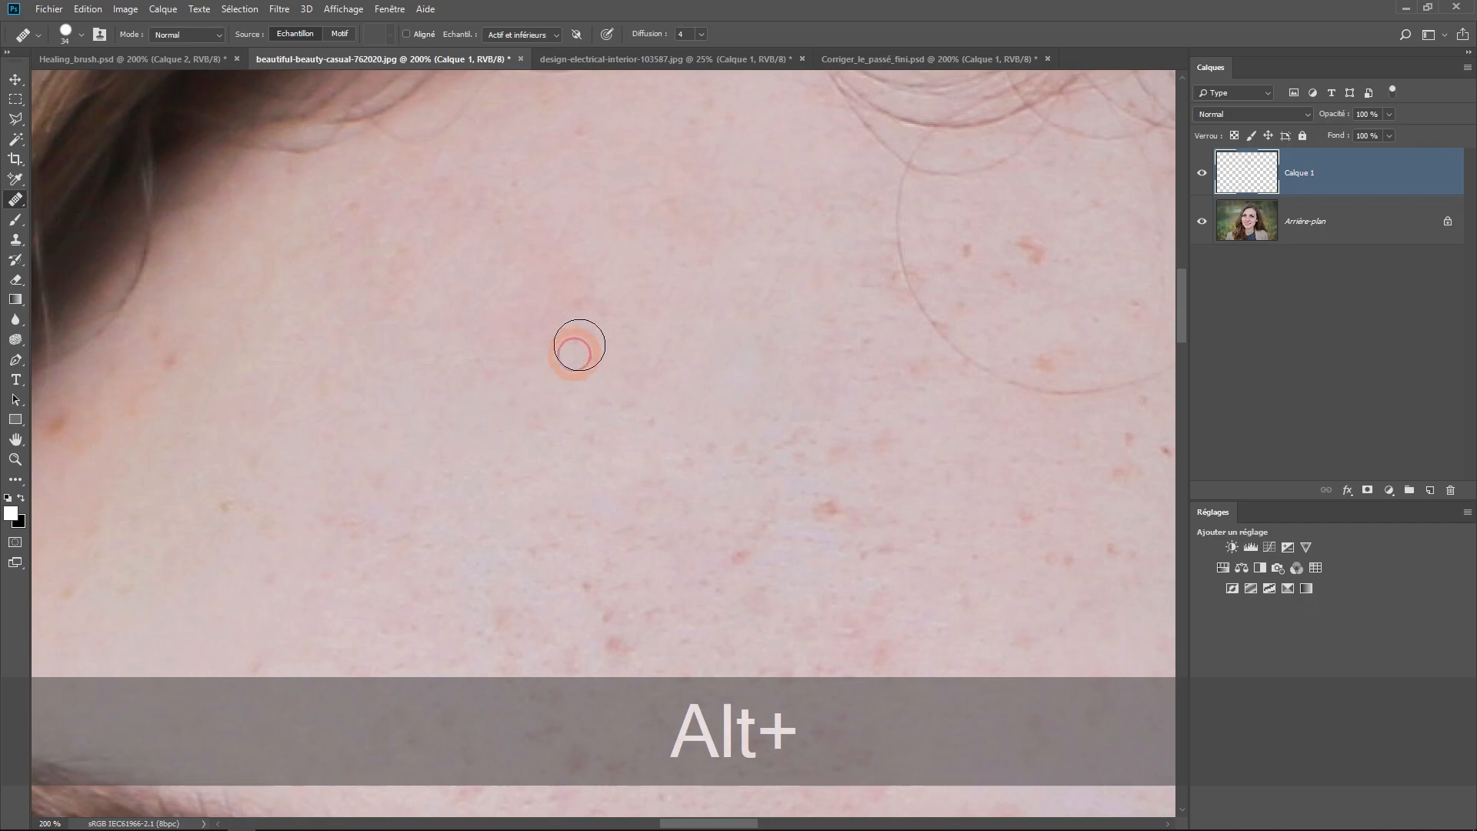
{"action": "left_click", "coordinate": [575, 350]}
{"action": "left_click", "coordinate": [598, 385]}
{"action": "left_click", "coordinate": [527, 421]}
{"action": "left_click", "coordinate": [662, 438]}
{"action": "left_click", "coordinate": [563, 416]}
{"action": "left_click", "coordinate": [675, 517]}
{"action": "left_click", "coordinate": [753, 546]}
{"action": "left_click", "coordinate": [642, 576]}
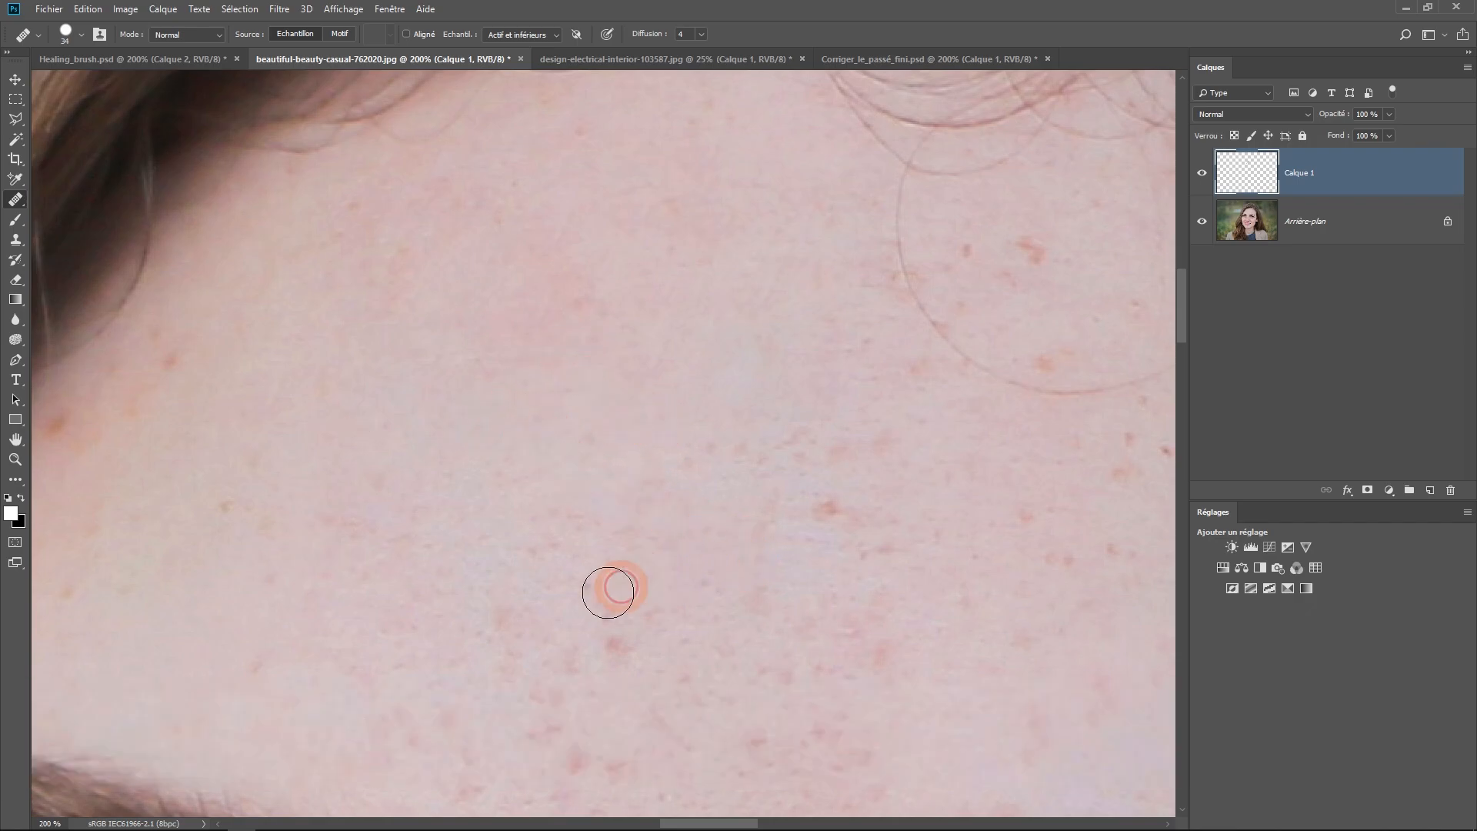
Step: Resample clean skin several times and heal the freckle cluster on the lower central forehead towards its right side
{"action": "left_click", "coordinate": [454, 471], "text": "alt"}
{"action": "left_click", "coordinate": [662, 554]}
{"action": "left_click", "coordinate": [554, 531]}
{"action": "left_click", "coordinate": [723, 476]}
{"action": "left_click", "coordinate": [822, 502]}
{"action": "left_click", "coordinate": [793, 491]}
{"action": "left_click", "coordinate": [650, 372], "text": "alt"}
{"action": "left_click", "coordinate": [863, 462]}
{"action": "left_click", "coordinate": [725, 439]}
{"action": "left_click", "coordinate": [733, 429]}
{"action": "left_click", "coordinate": [772, 344]}
{"action": "left_click", "coordinate": [783, 370], "text": "alt"}
{"action": "left_click_drag", "start_coordinate": [862, 522], "coordinate": [684, 501]}
{"action": "left_click_drag", "start_coordinate": [862, 542], "coordinate": [647, 510]}
Step: Heal away the fine stray hair curving over the right side of the forehead using neighbouring skin
{"action": "left_click_drag", "start_coordinate": [757, 396], "coordinate": [471, 478]}
{"action": "left_click", "coordinate": [812, 458]}
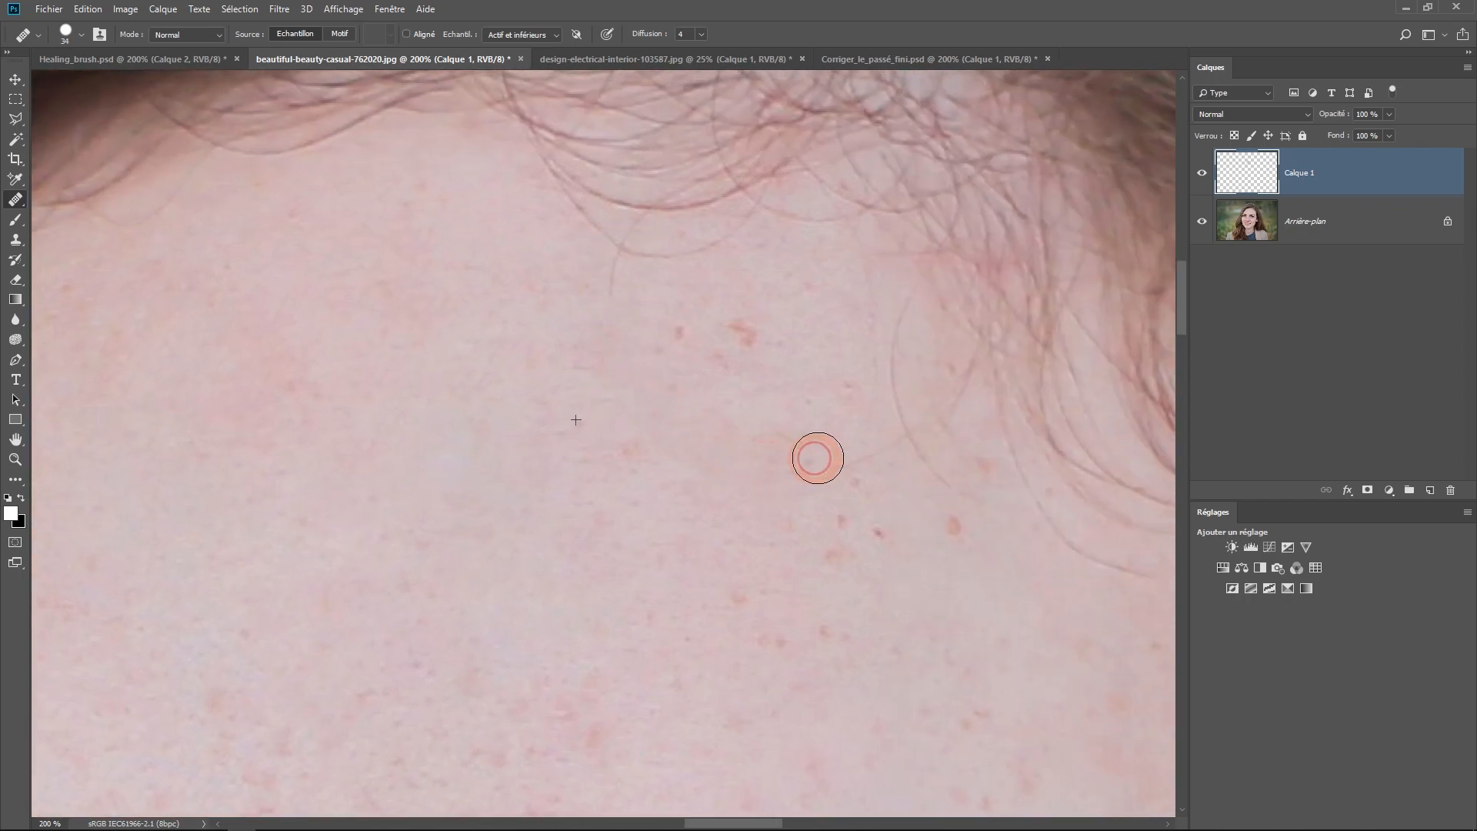
{"action": "left_click", "coordinate": [445, 348], "text": "alt"}
{"action": "left_click", "coordinate": [598, 280]}
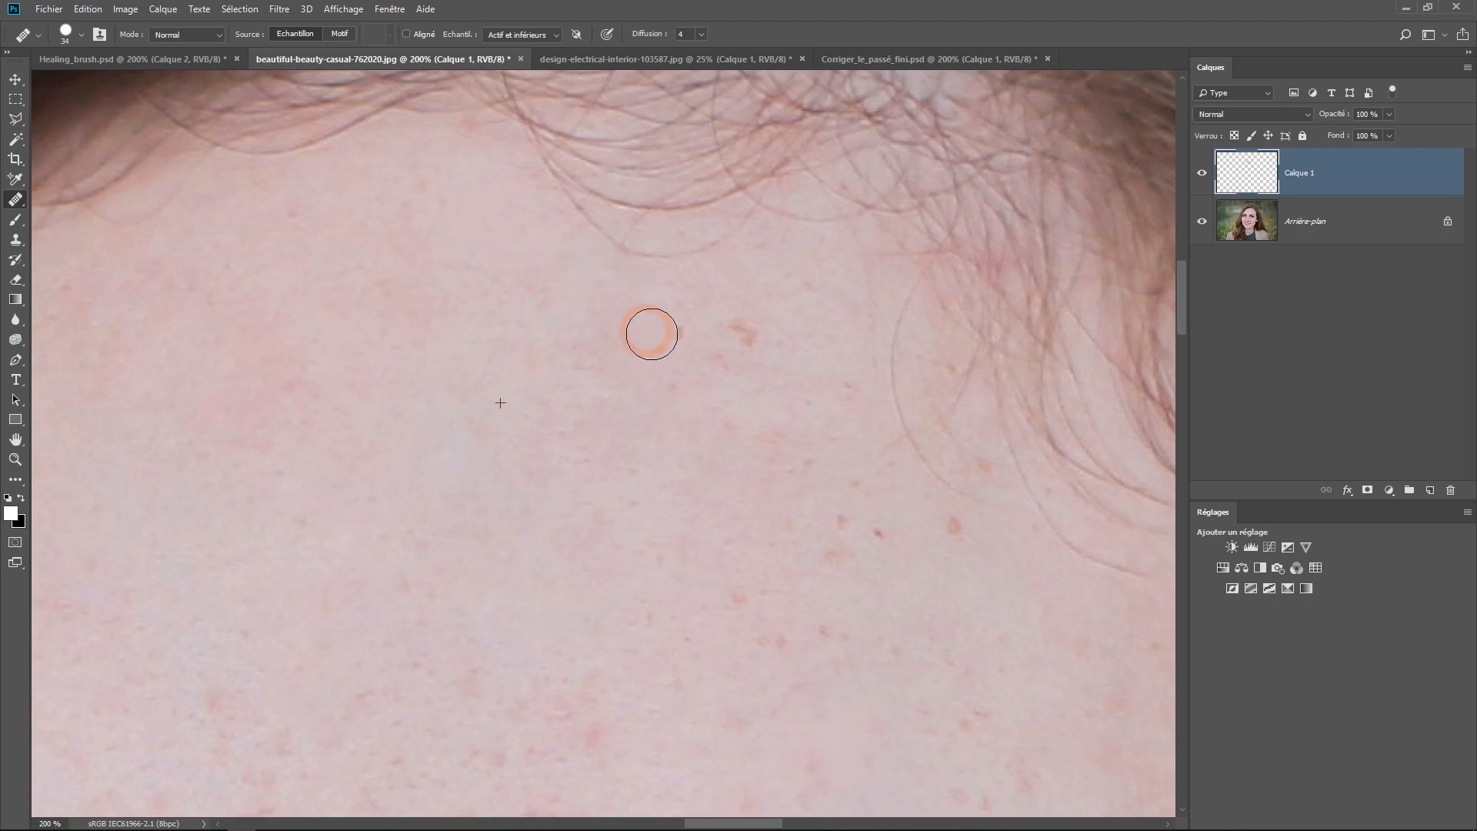
Step: Heal the distinct reddish spots beneath the hairline and beside the loose hair on the right of the forehead
{"action": "left_click", "coordinate": [750, 337]}
{"action": "left_click", "coordinate": [956, 529]}
{"action": "left_click", "coordinate": [881, 535]}
{"action": "left_click", "coordinate": [841, 501]}
{"action": "left_click", "coordinate": [869, 542]}
Step: Resample clean forehead skin and heal the remaining small marks below and beside the loose hair strands
{"action": "left_click", "coordinate": [888, 584], "text": "alt"}
{"action": "left_click", "coordinate": [458, 416]}
{"action": "left_click", "coordinate": [355, 439]}
{"action": "left_click", "coordinate": [777, 499]}
{"action": "left_click", "coordinate": [817, 475]}
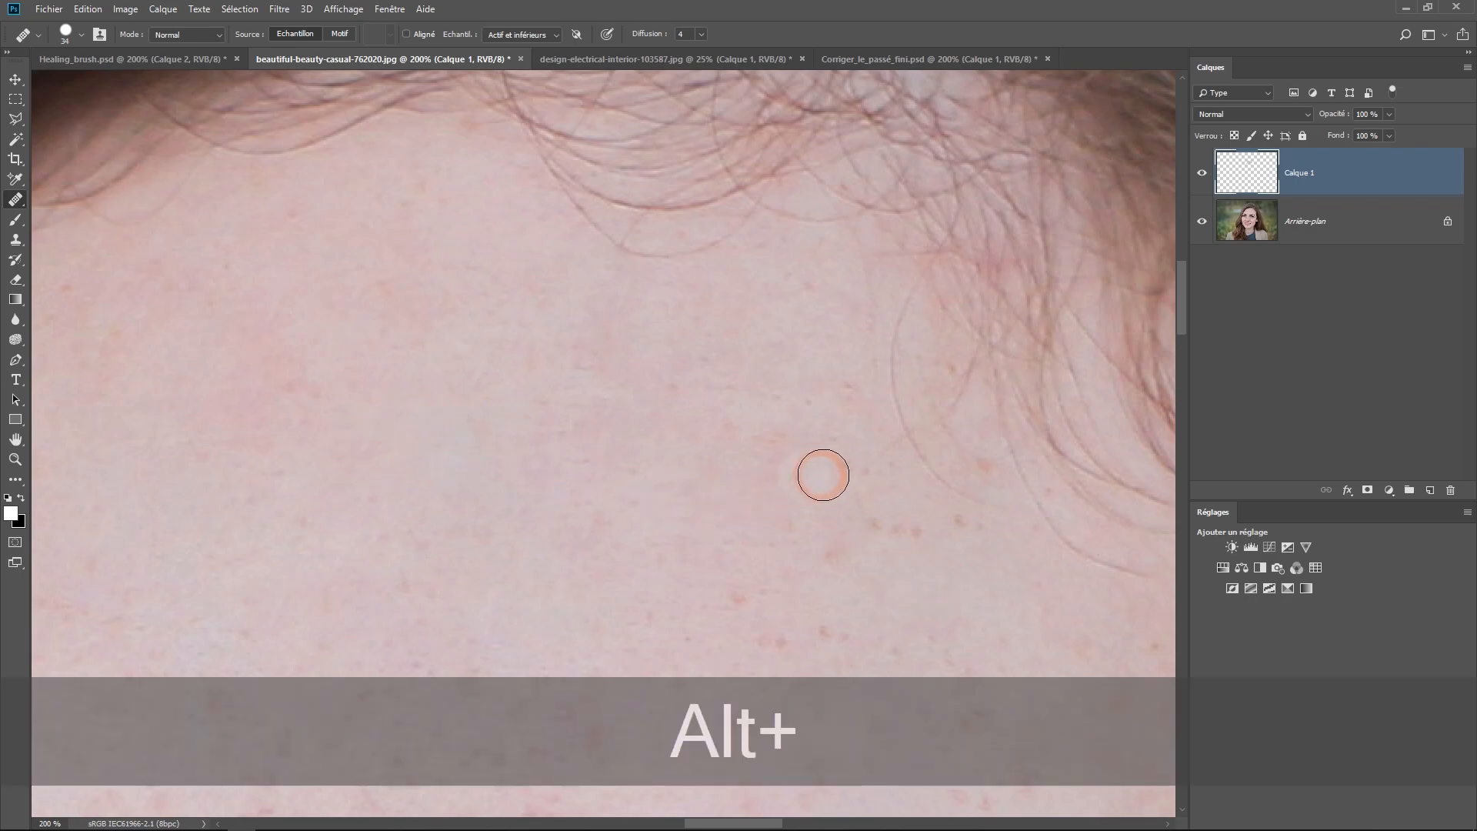
{"action": "mouse_move", "coordinate": [843, 480]}
{"action": "left_mouse_down"}
{"action": "mouse_move", "coordinate": [913, 533]}
{"action": "mouse_move", "coordinate": [942, 533]}
{"action": "mouse_move", "coordinate": [859, 558]}
{"action": "mouse_move", "coordinate": [804, 499]}
{"action": "mouse_move", "coordinate": [812, 466]}
{"action": "left_mouse_up"}
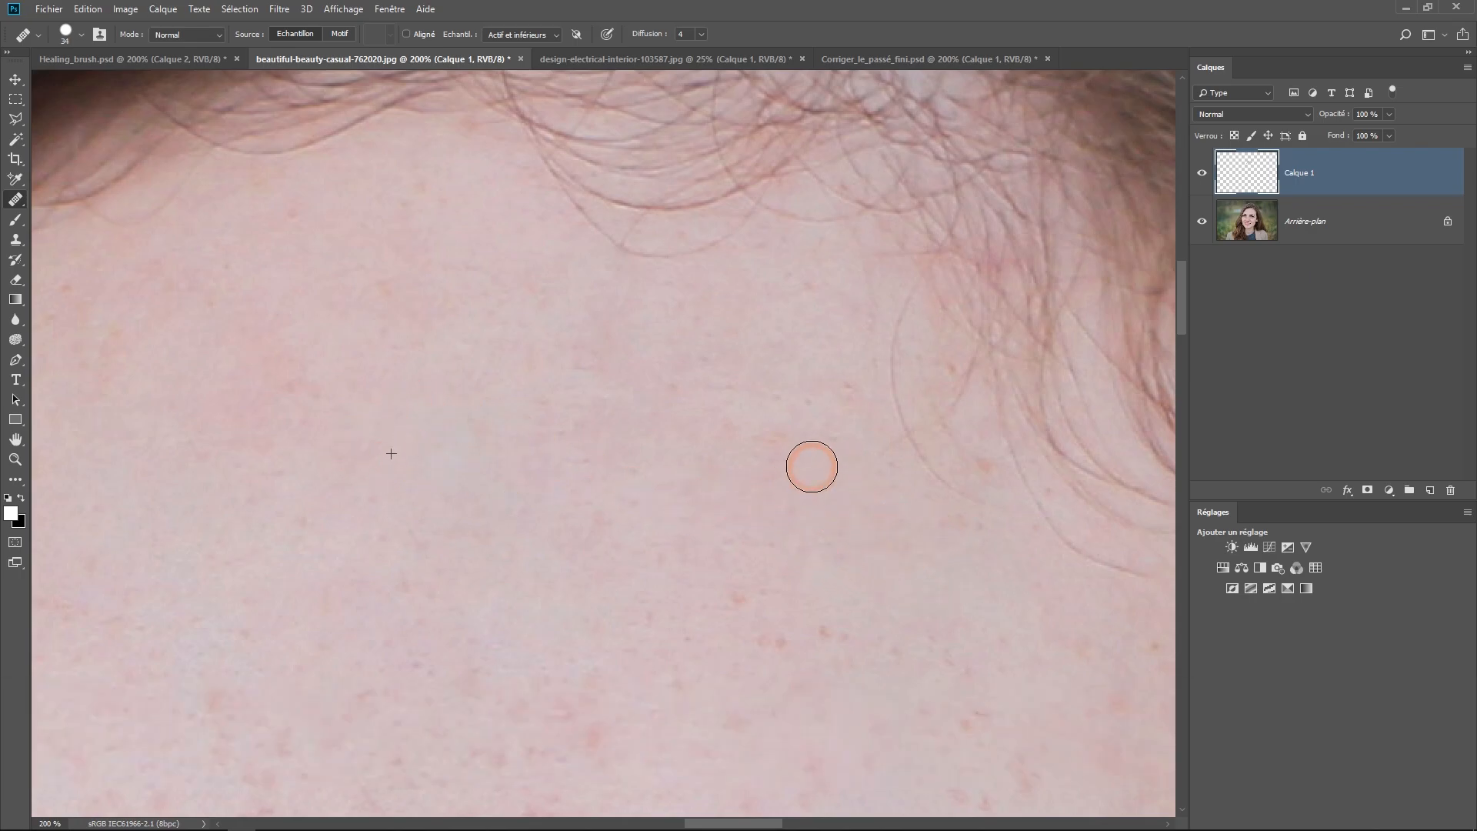
{"action": "left_click", "coordinate": [639, 366]}
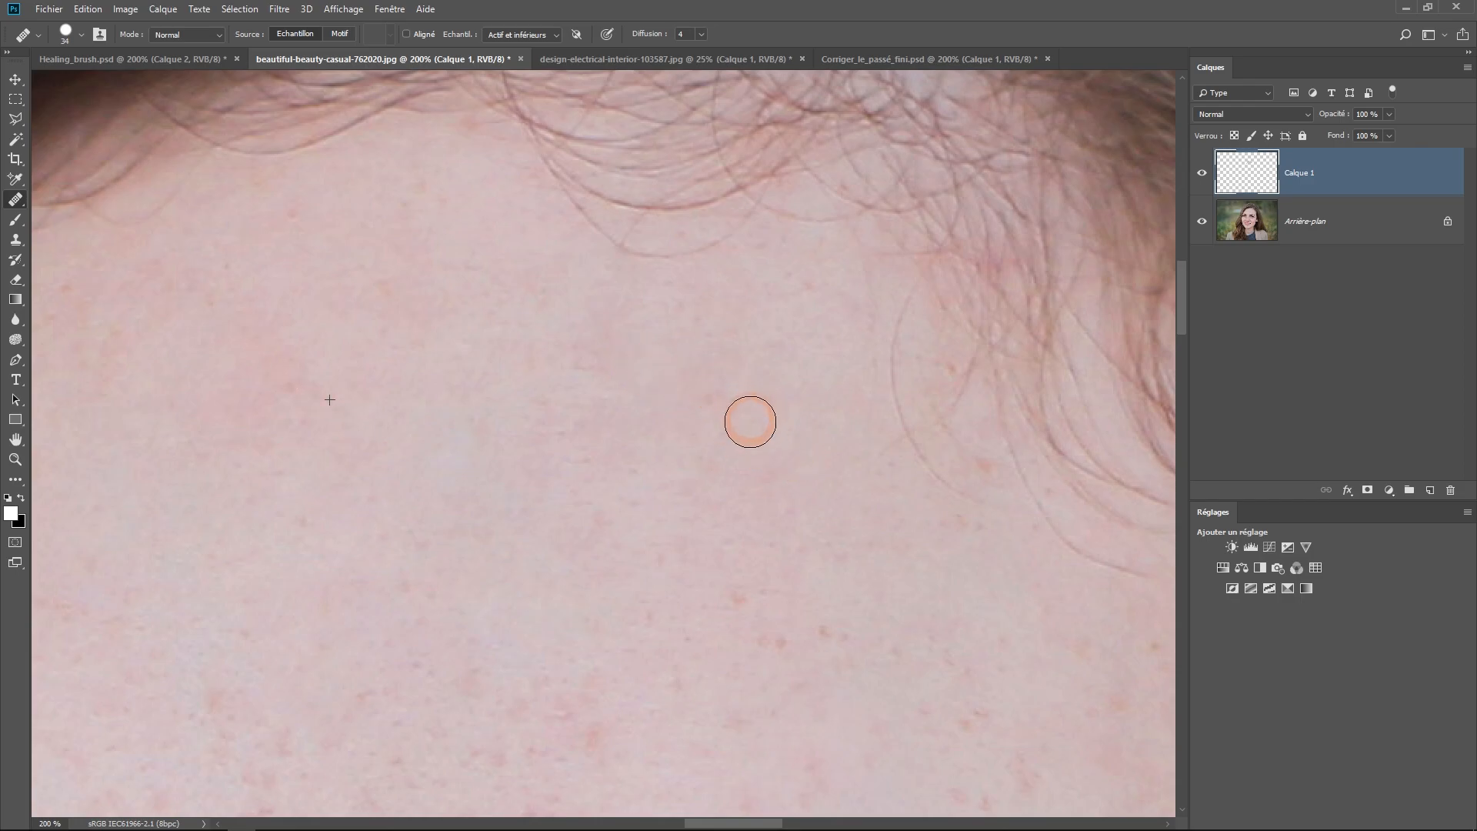
{"action": "left_click", "coordinate": [693, 590]}
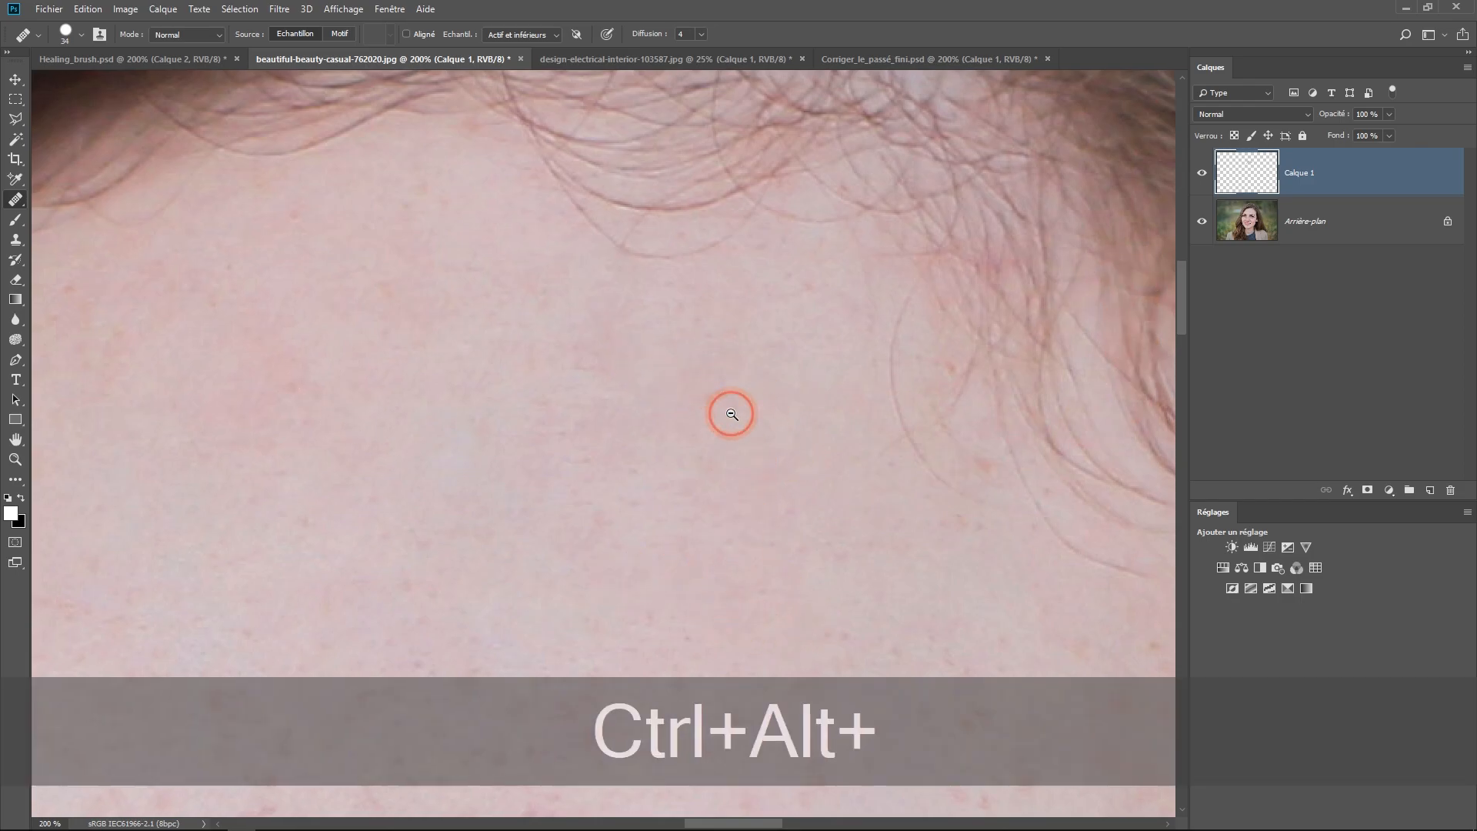
Step: Toggle the visibility of the Calque 1 layer to compare the forehead before and after healing
{"action": "left_click", "coordinate": [734, 413], "text": "ctrl+alt"}
{"action": "left_click_drag", "start_coordinate": [740, 461], "coordinate": [818, 376]}
{"action": "left_click", "coordinate": [1201, 176]}
{"action": "left_click", "coordinate": [1202, 176]}
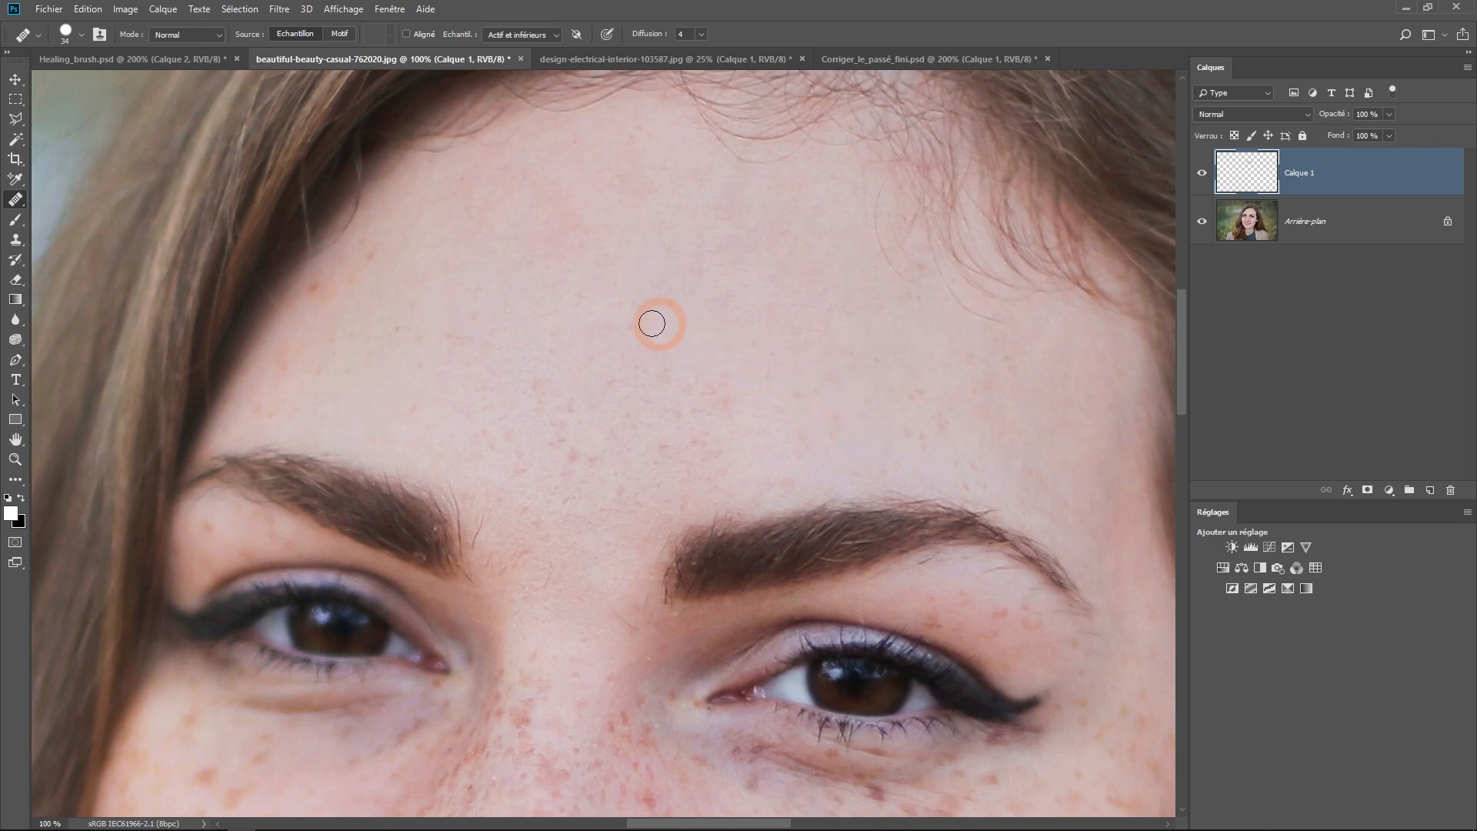
Step: Try to heal the small dark spot bordering the lower lip with a 41-pixel brush using sampled cheek skin, and undo the stroke
{"action": "left_click_drag", "start_coordinate": [454, 391], "coordinate": [511, 482]}
{"action": "left_click", "coordinate": [461, 444], "text": "ctrl"}
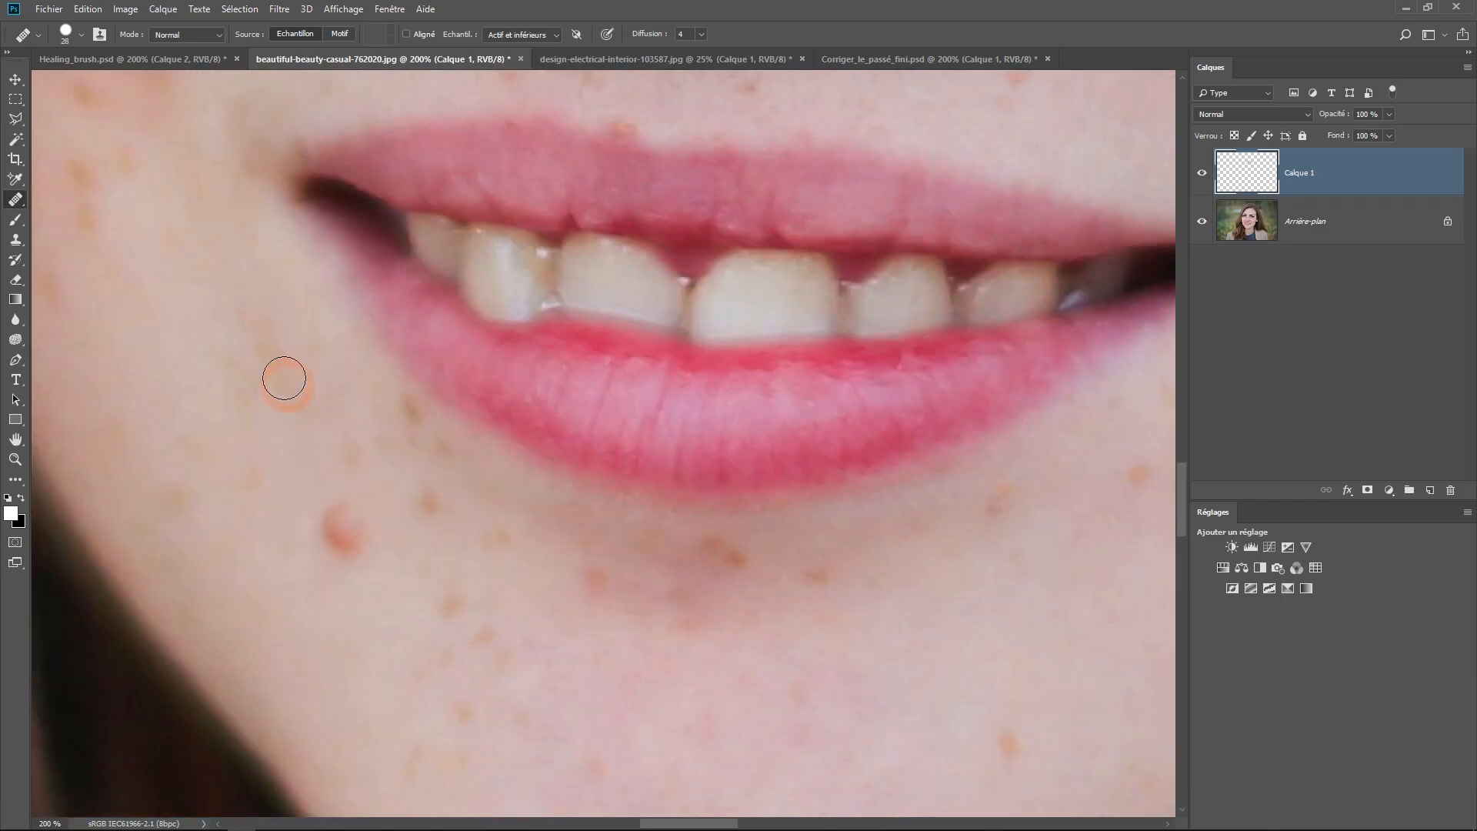
{"action": "left_click", "coordinate": [381, 342]}
{"action": "key", "text": "alt"}
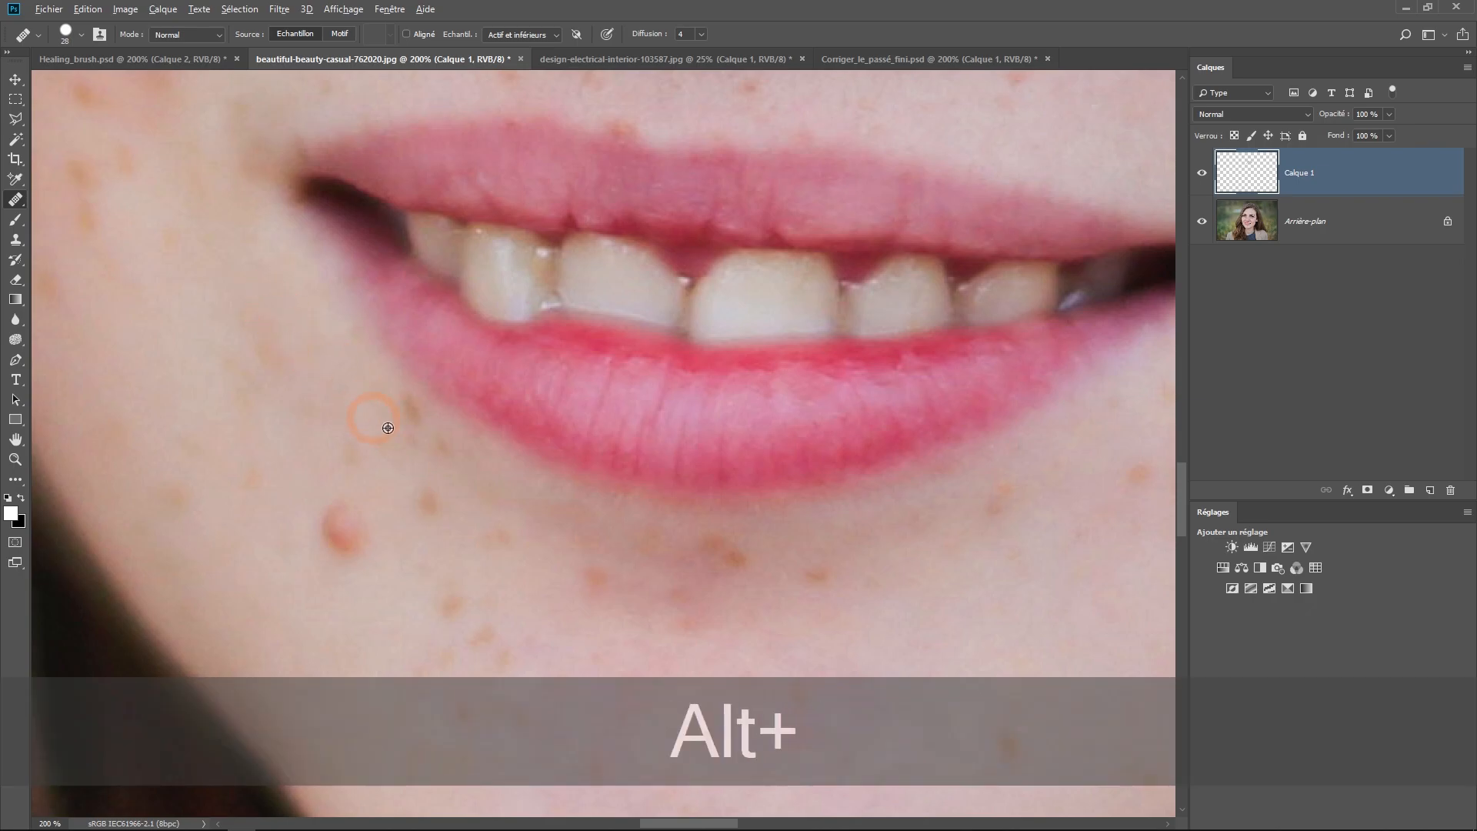
{"action": "key", "text": "alt"}
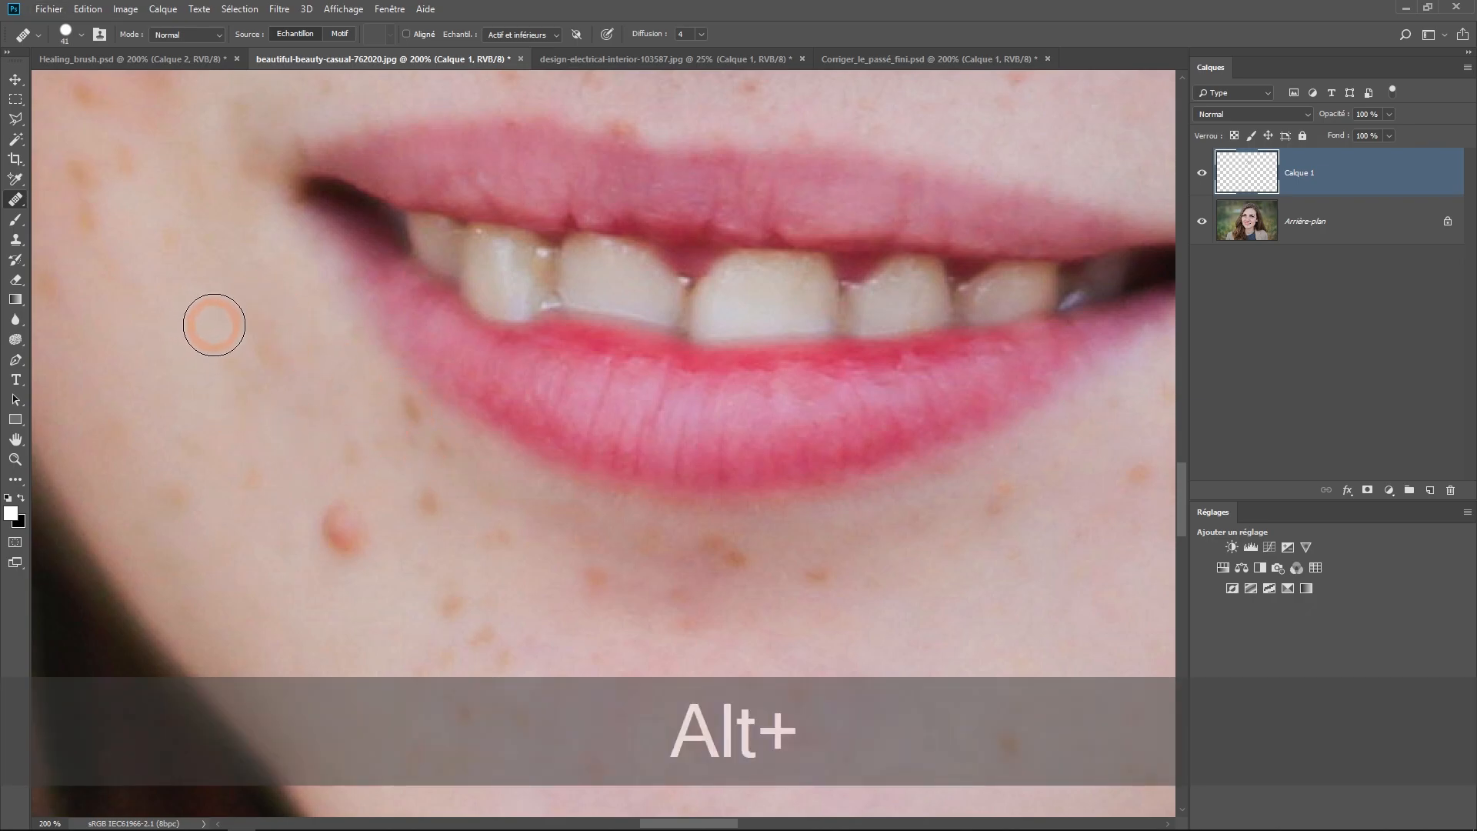
{"action": "left_click", "coordinate": [370, 393]}
{"action": "left_click", "coordinate": [397, 407]}
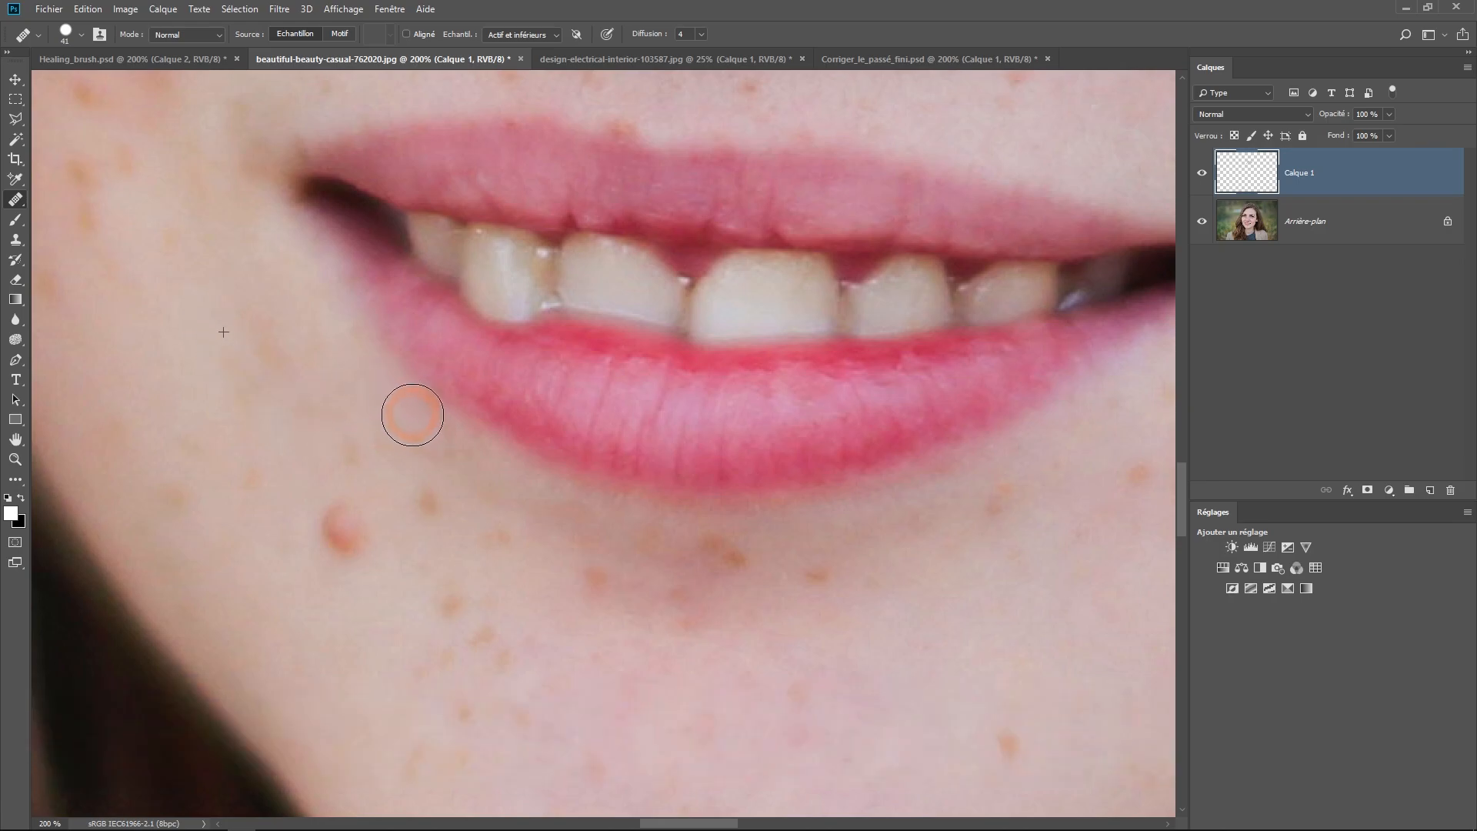
{"action": "left_click", "coordinate": [297, 393]}
{"action": "key", "text": "ctrl+z"}
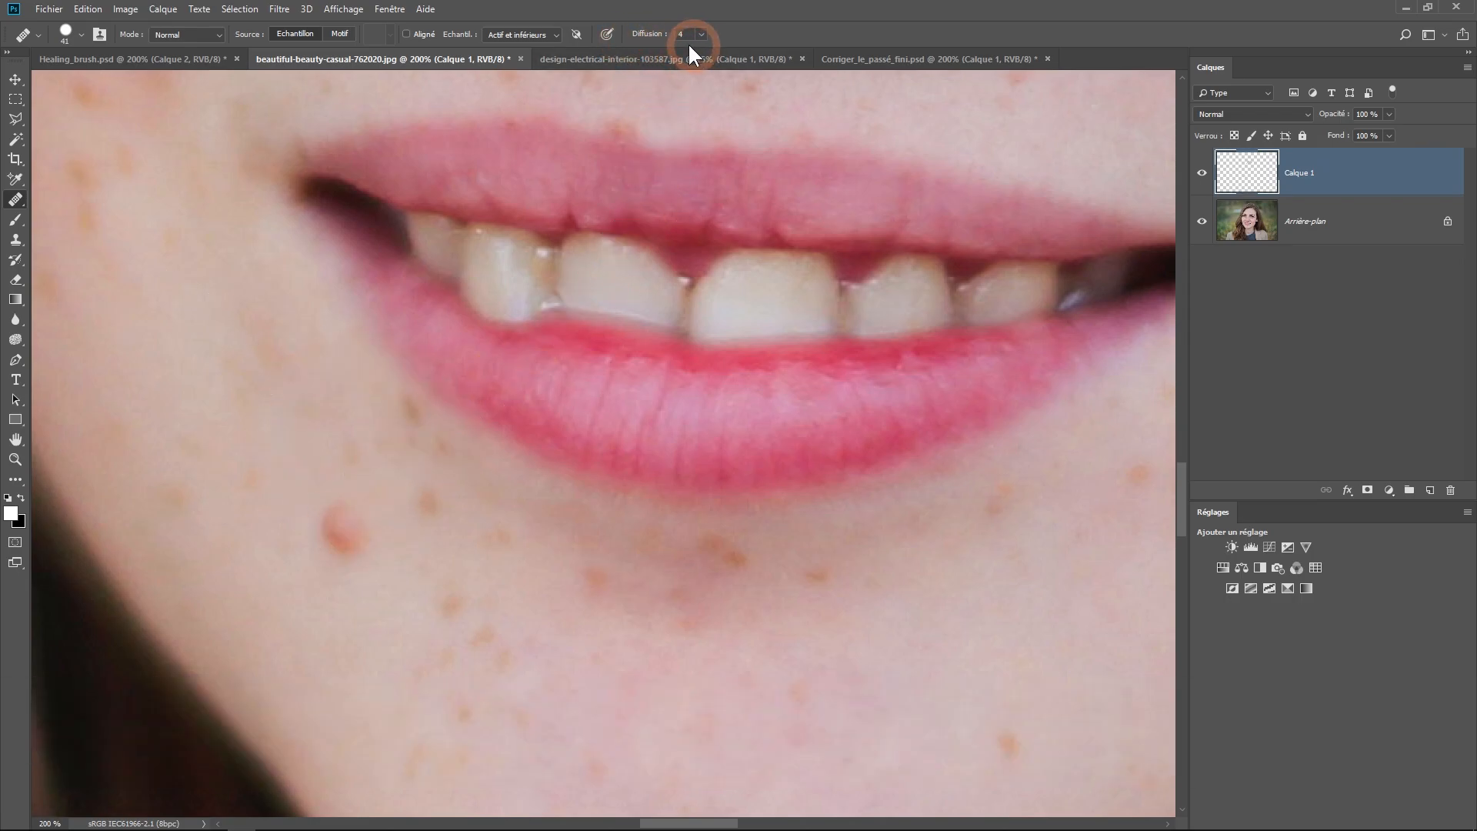
Step: Reduce the healing brush to 14 pixels and heal the raised reddish blemish below the mouth corner using clean skin beside it
{"action": "left_click_drag", "start_coordinate": [345, 404], "coordinate": [325, 407]}
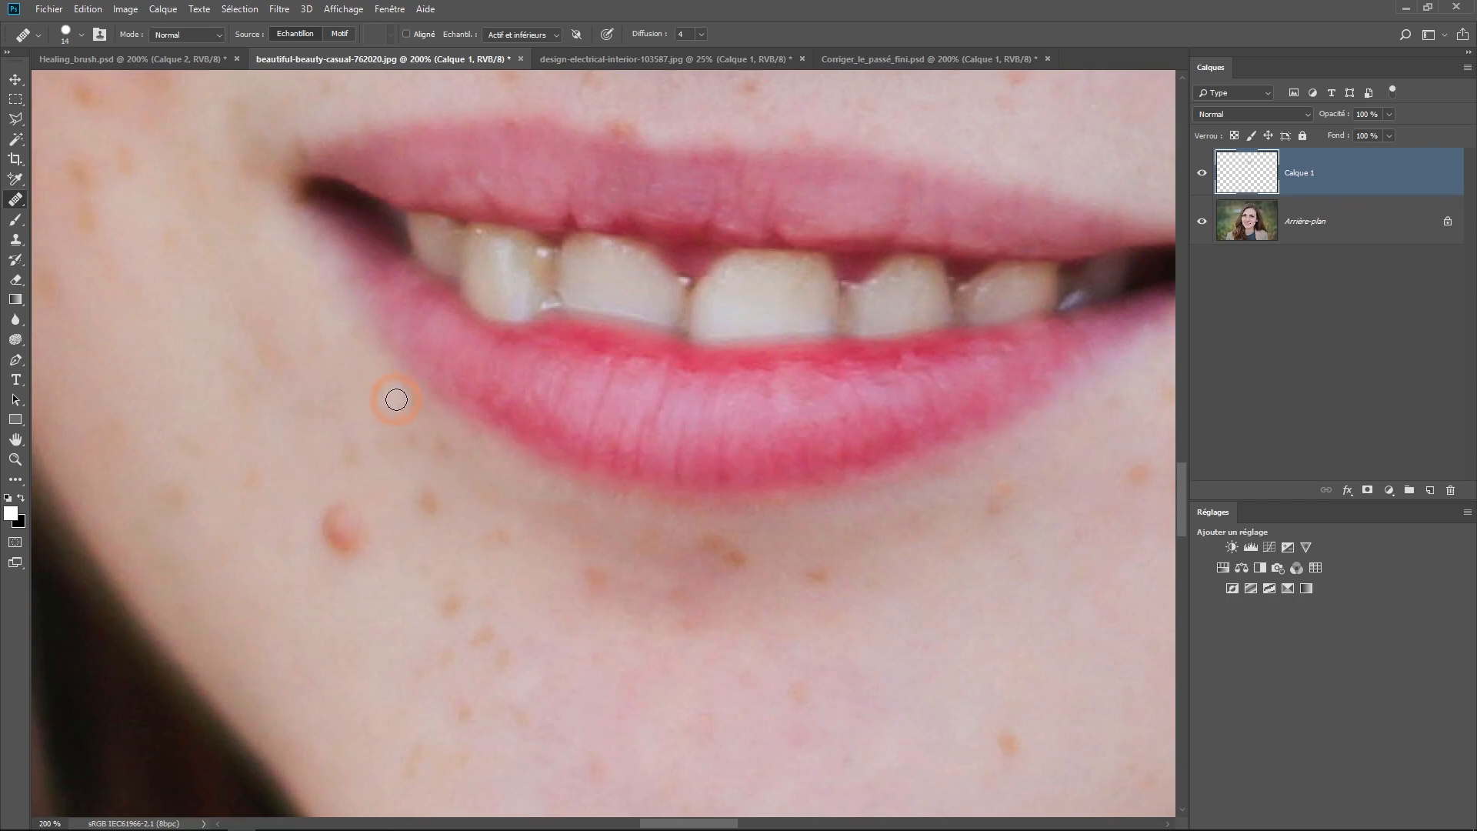
{"action": "left_click", "coordinate": [259, 550], "text": "alt"}
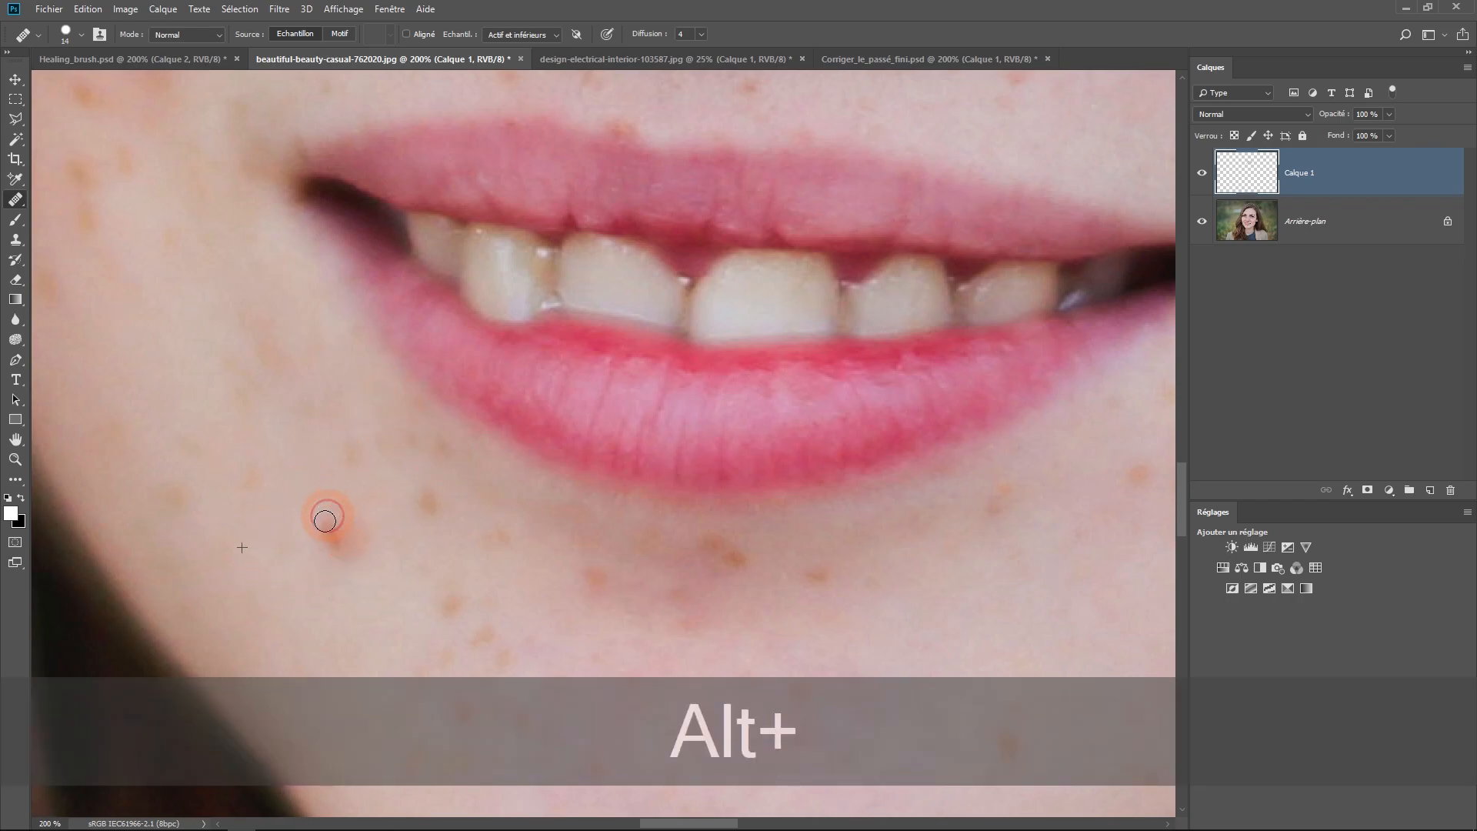
{"action": "left_click", "coordinate": [345, 522]}
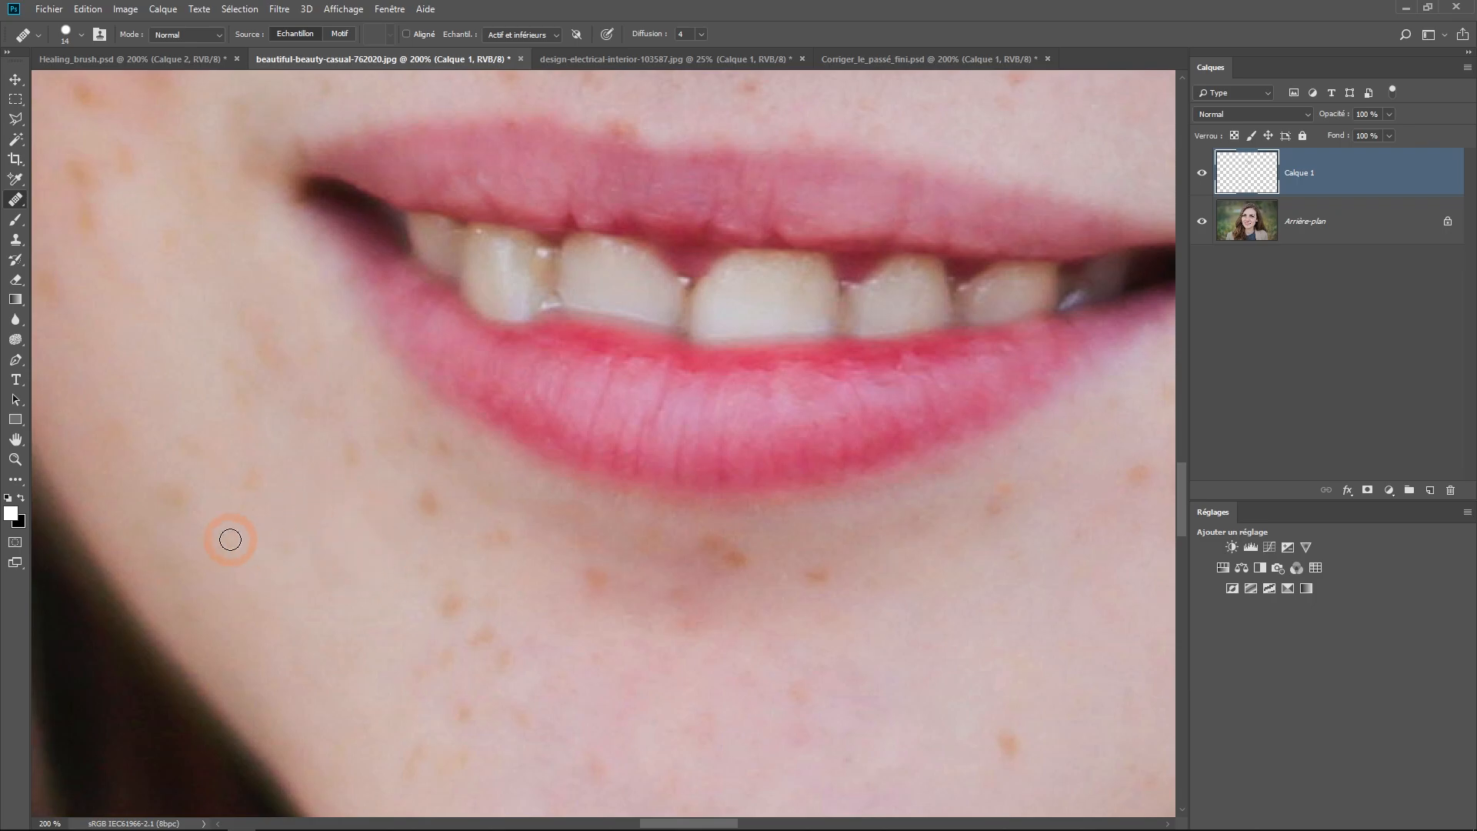
{"action": "scroll", "coordinate": [492, 570], "scroll_direction": "down", "scroll_amount": 4}
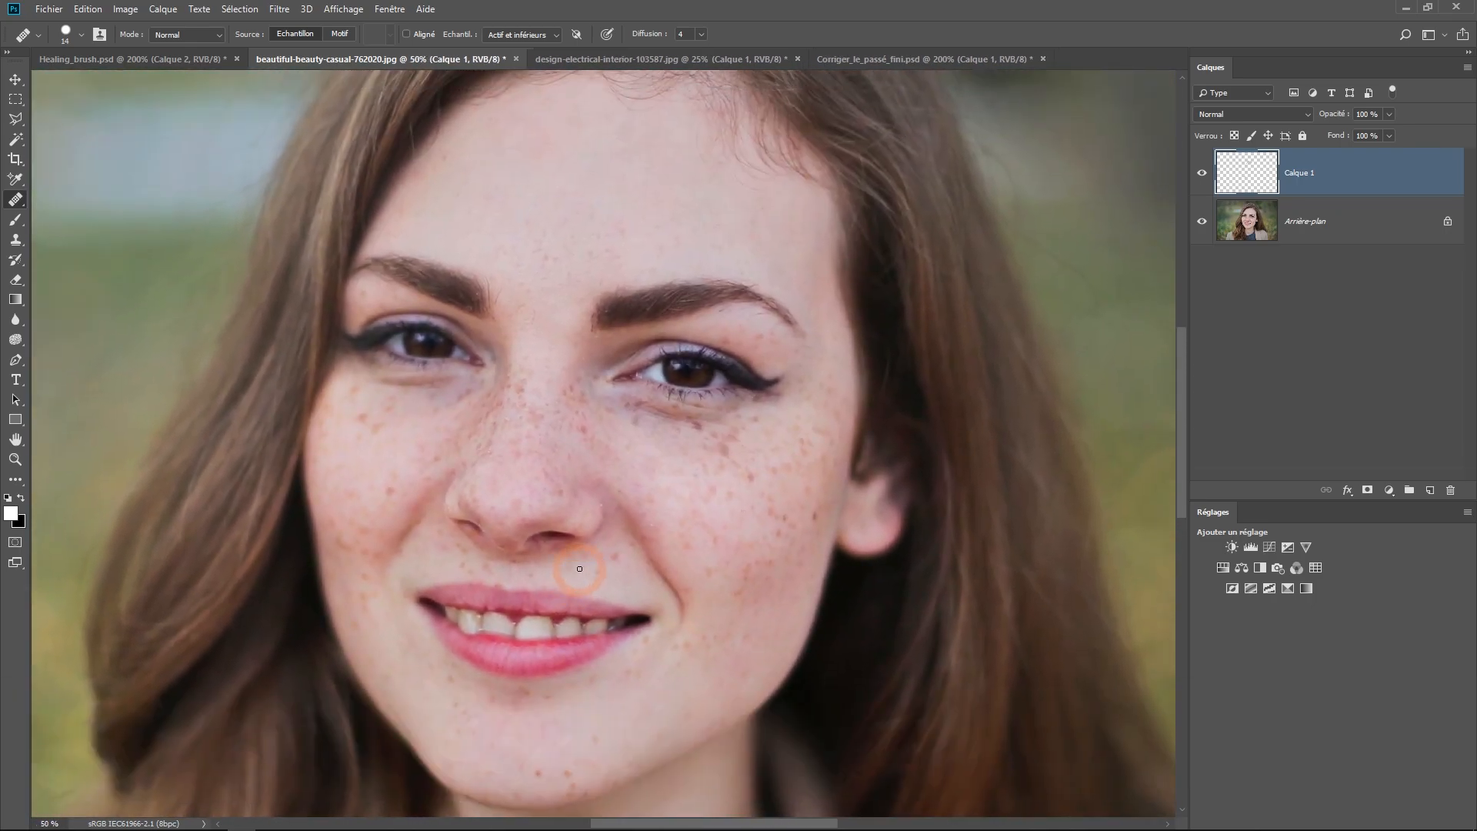